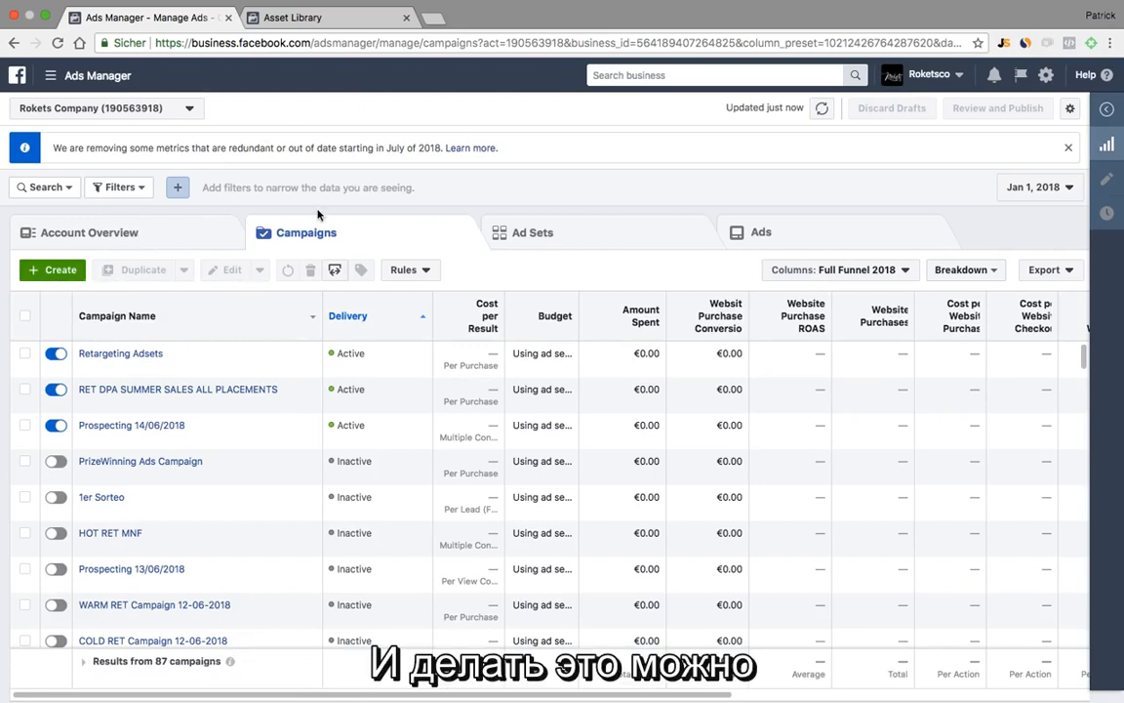
Play the Summer Sales bracelet video in the Asset Library from the start, and return to the Ads Manager campaigns page
{"action": "left_click", "coordinate": [321, 17]}
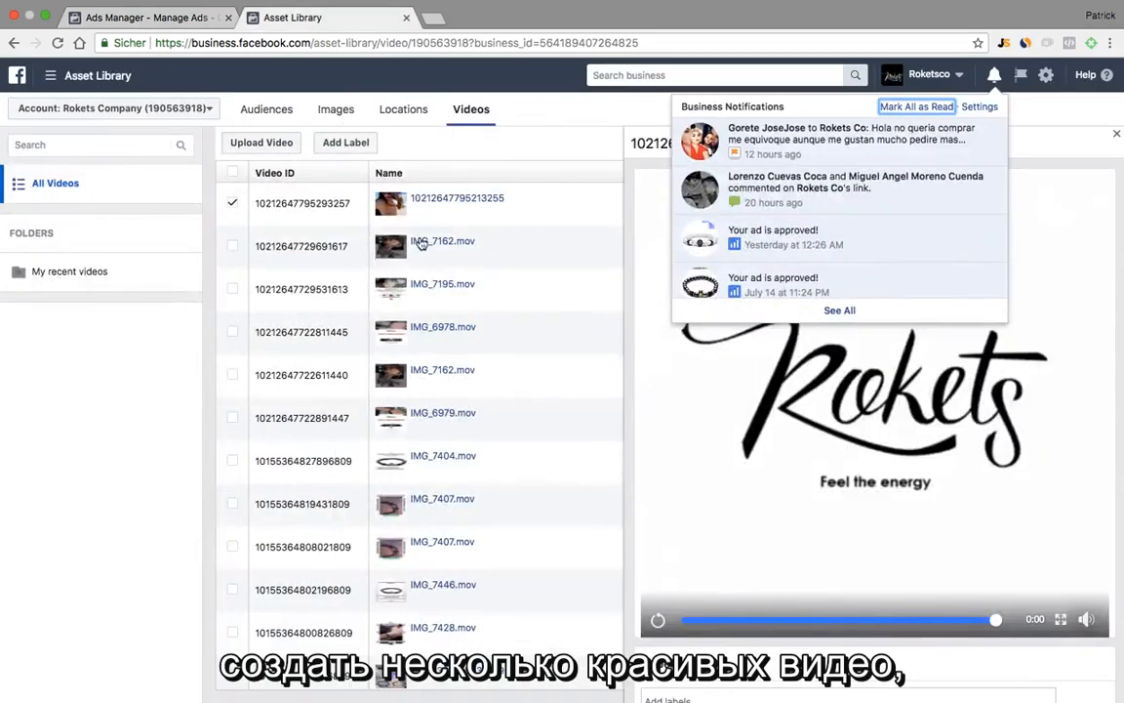
{"action": "left_click", "coordinate": [511, 110]}
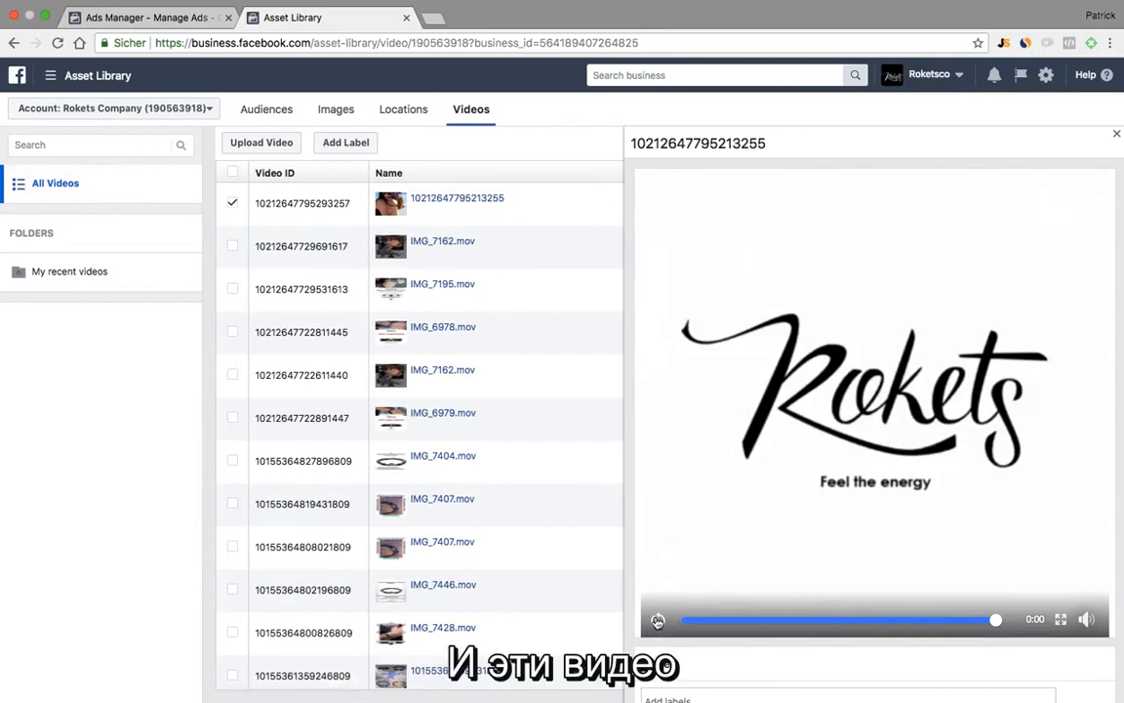
{"action": "left_click", "coordinate": [658, 622]}
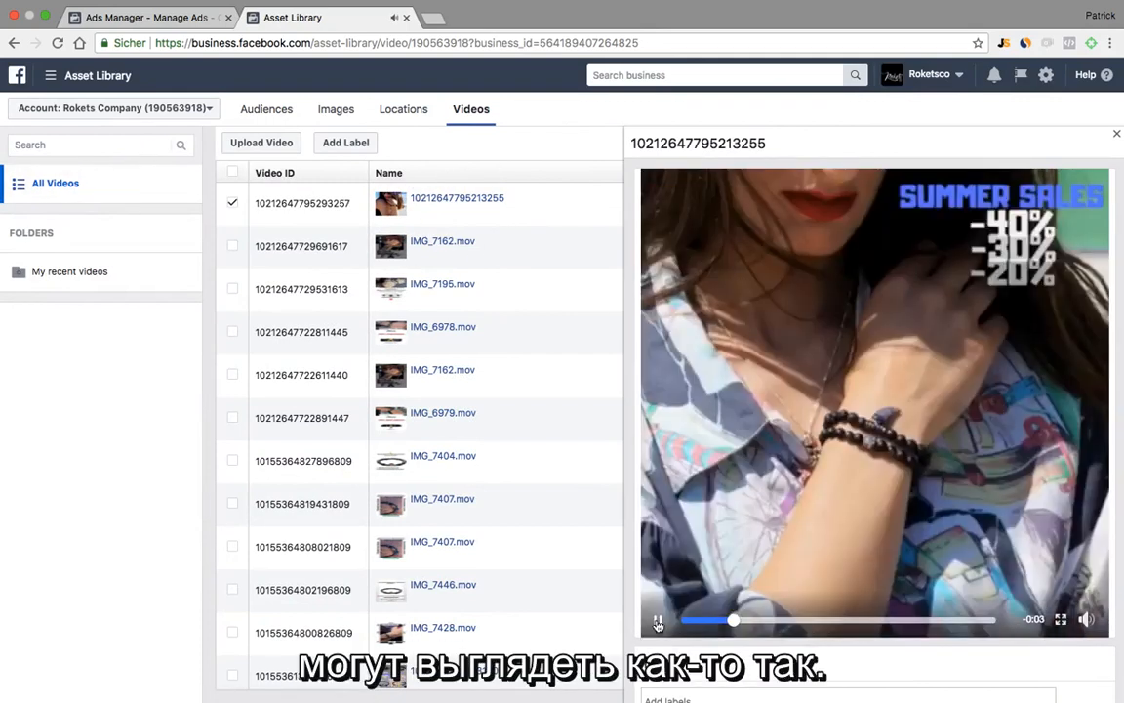
{"action": "key", "text": "XF86AudioRaiseVolume"}
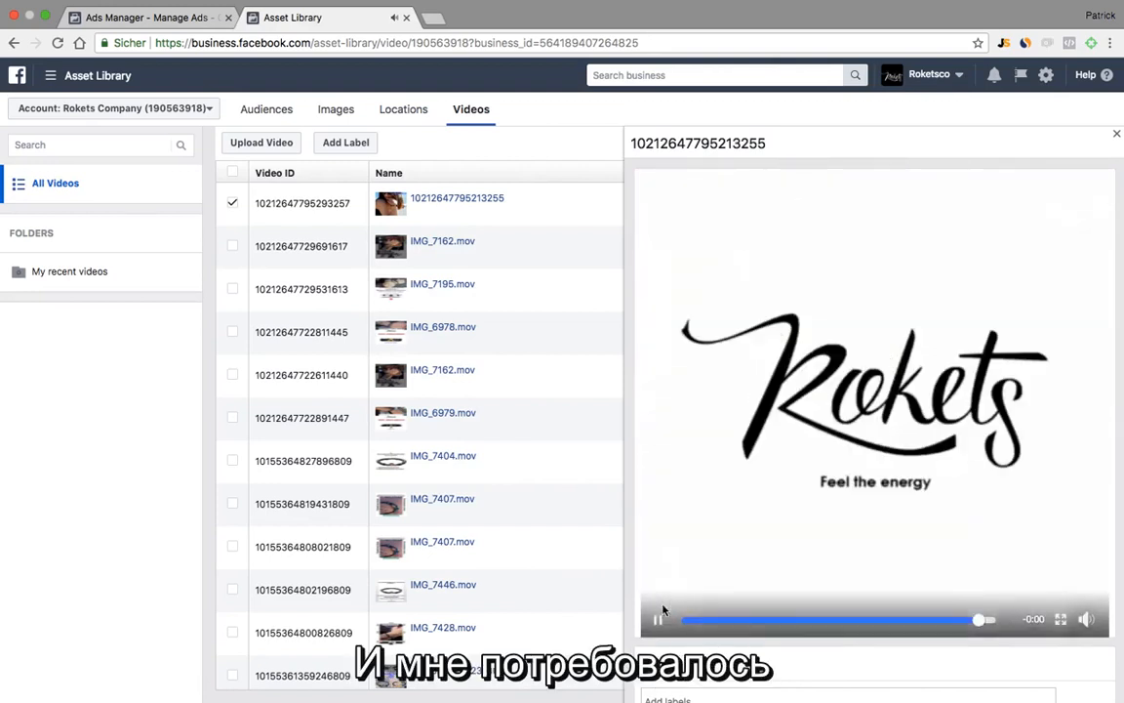
{"action": "left_click", "coordinate": [659, 622]}
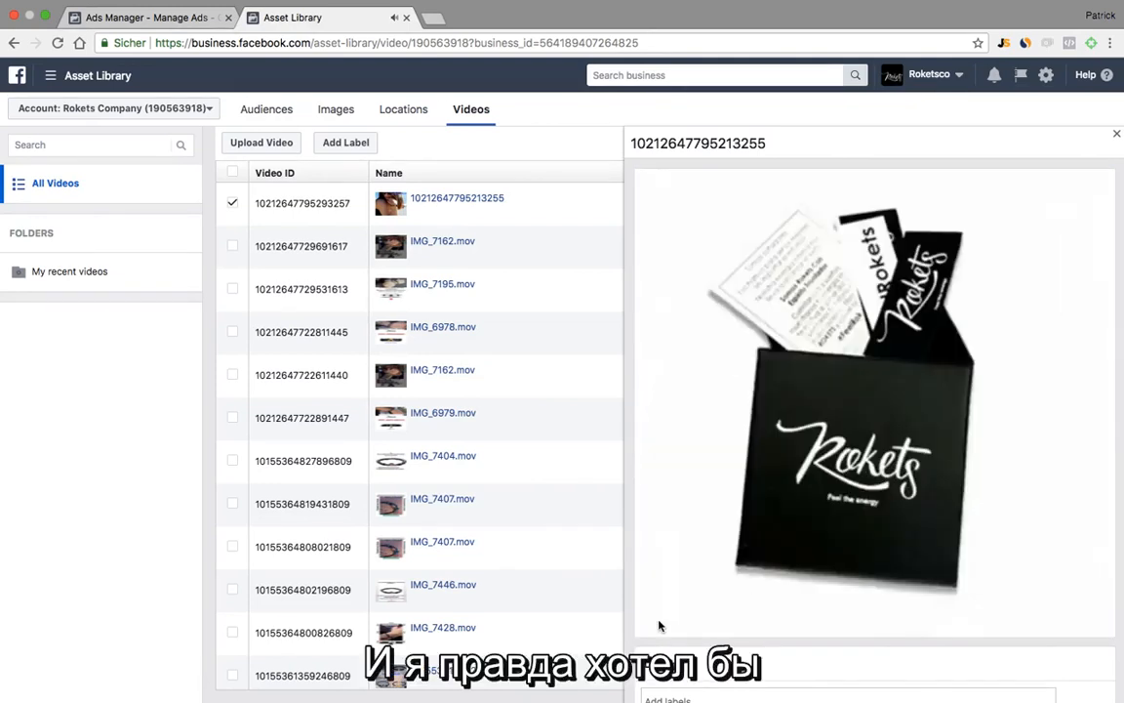
{"action": "left_click", "coordinate": [170, 23]}
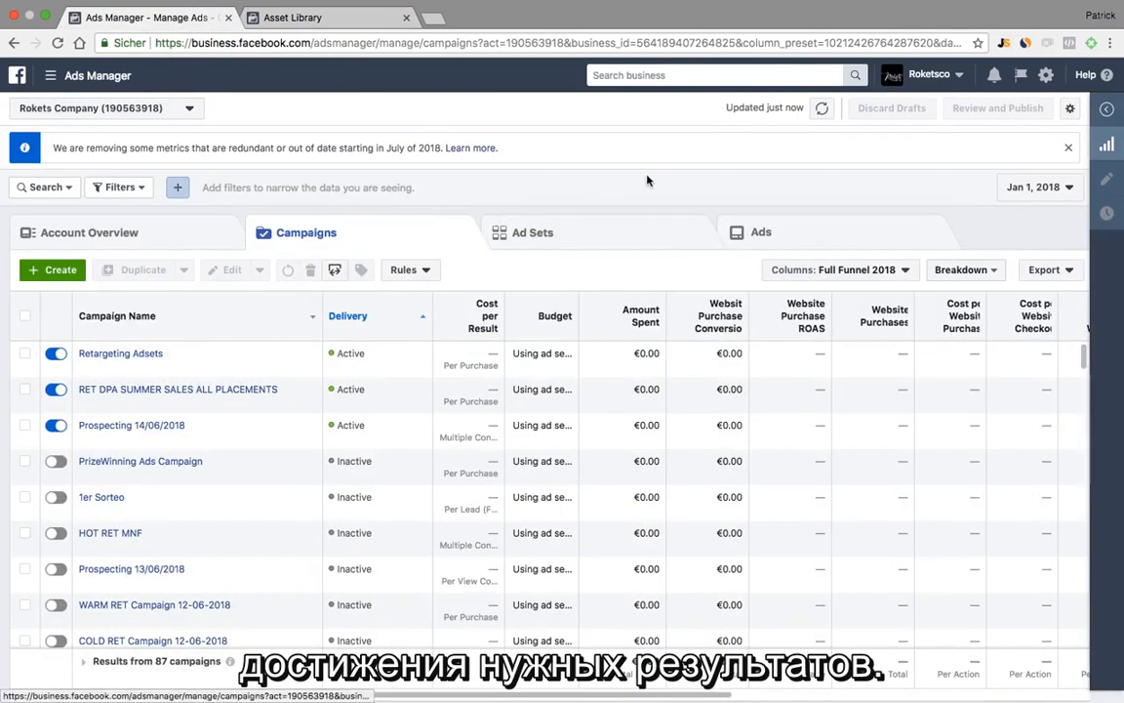
{"action": "left_click", "coordinate": [60, 270]}
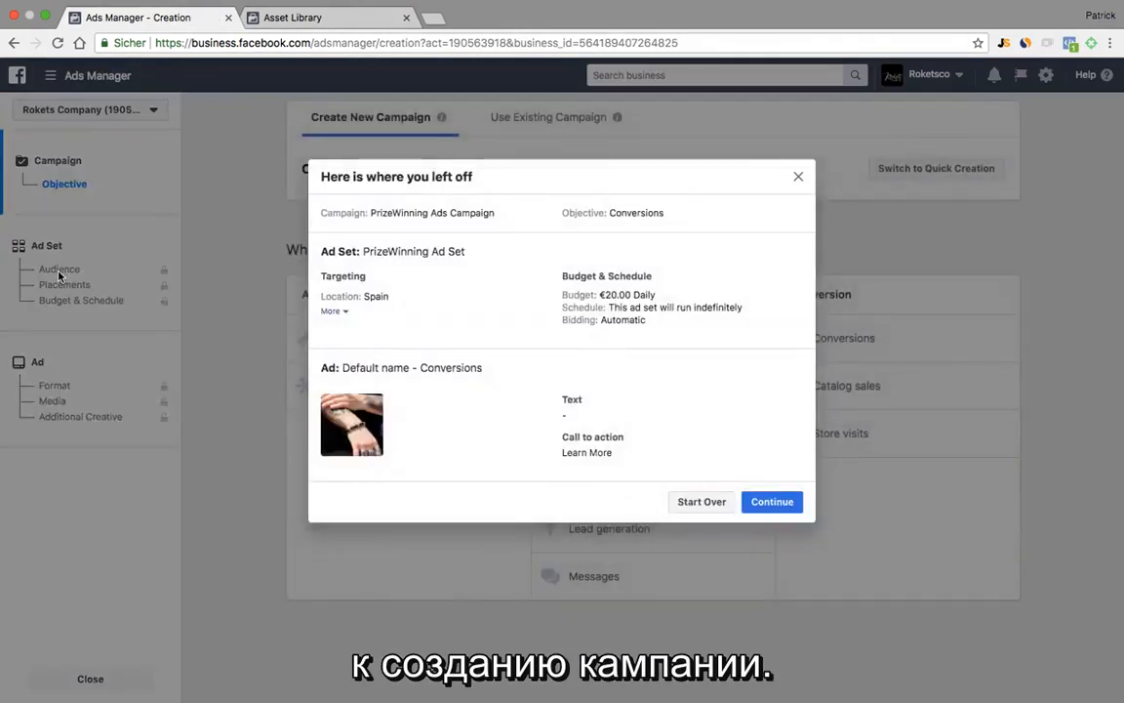
{"action": "left_click", "coordinate": [698, 502]}
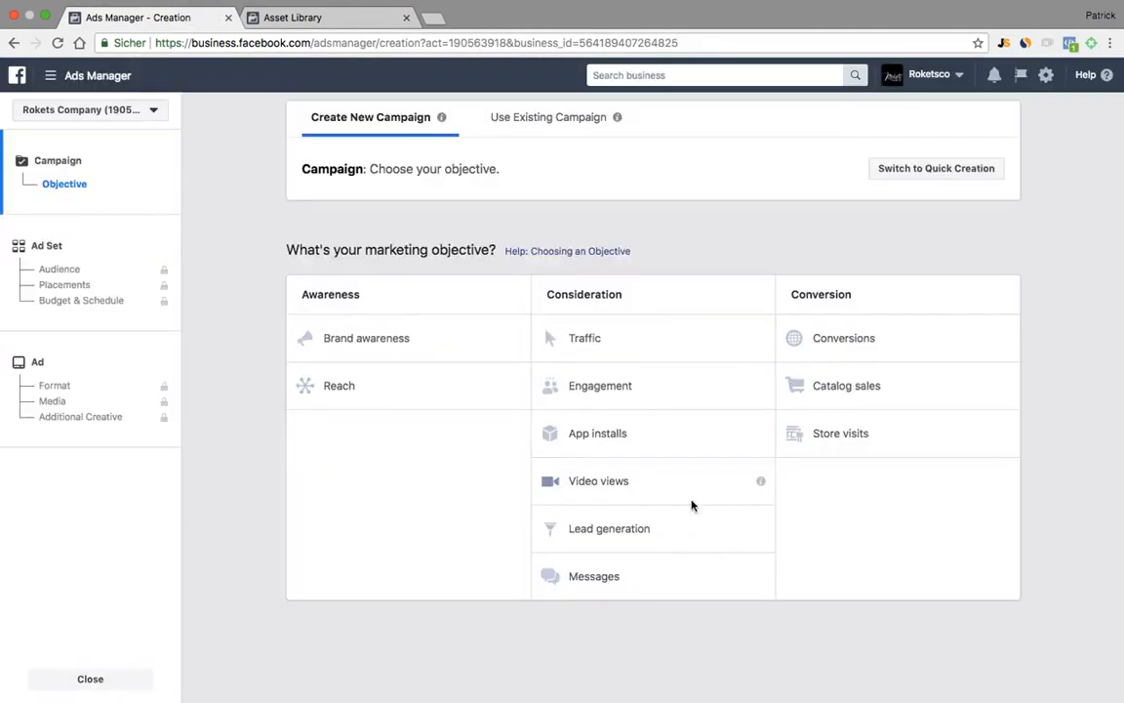
{"action": "left_click", "coordinate": [851, 341]}
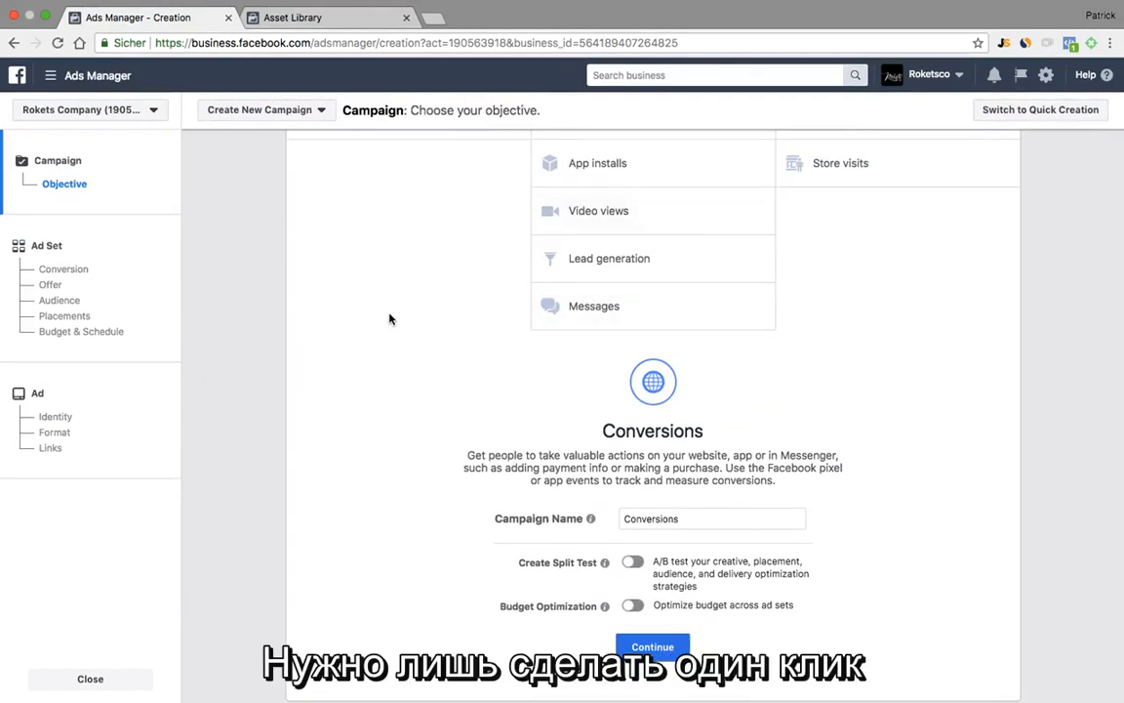
{"action": "scroll", "coordinate": [389, 319], "scroll_direction": "up", "scroll_amount": 2}
{"action": "scroll", "coordinate": [390, 319], "scroll_direction": "up", "scroll_amount": 2}
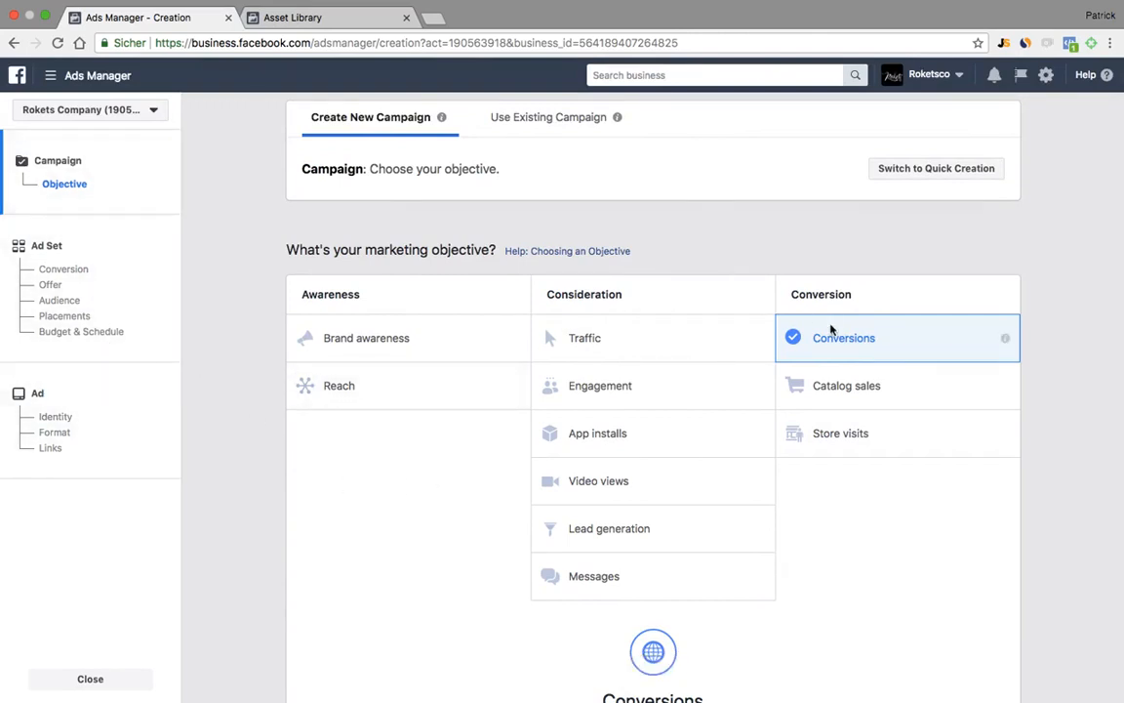
{"action": "left_click", "coordinate": [128, 683]}
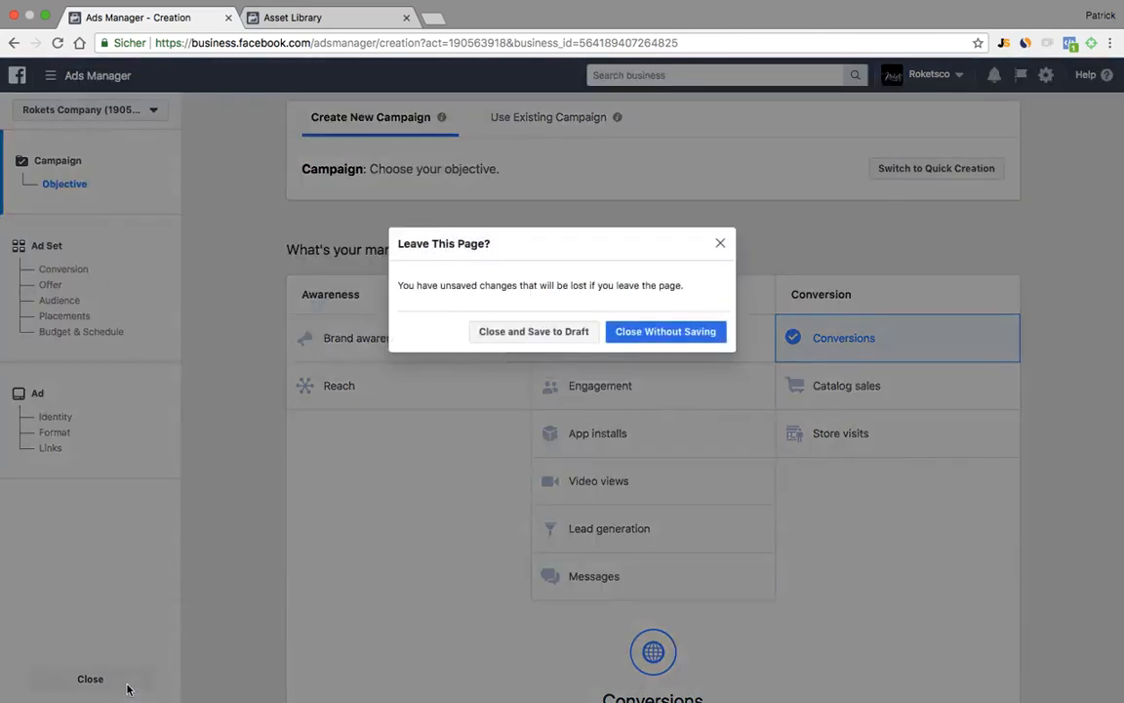
{"action": "left_click", "coordinate": [690, 340]}
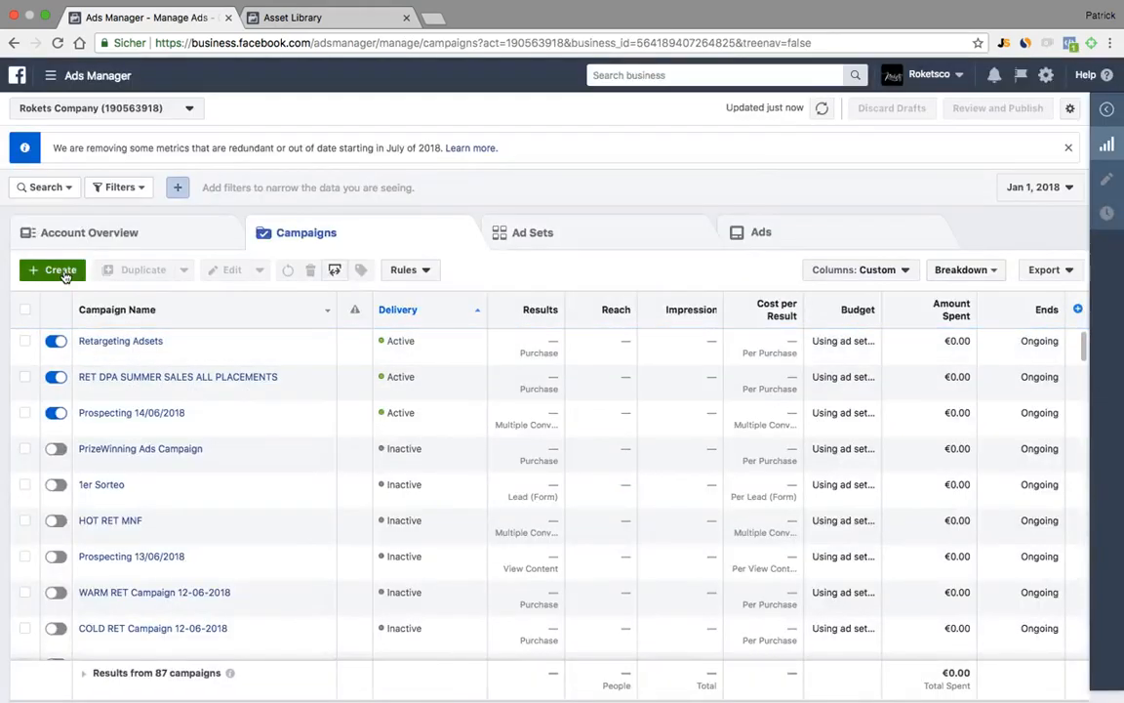
Start a new campaign from scratch, discarding the previous draft, with Conversions as the marketing objective
{"action": "left_click", "coordinate": [61, 271]}
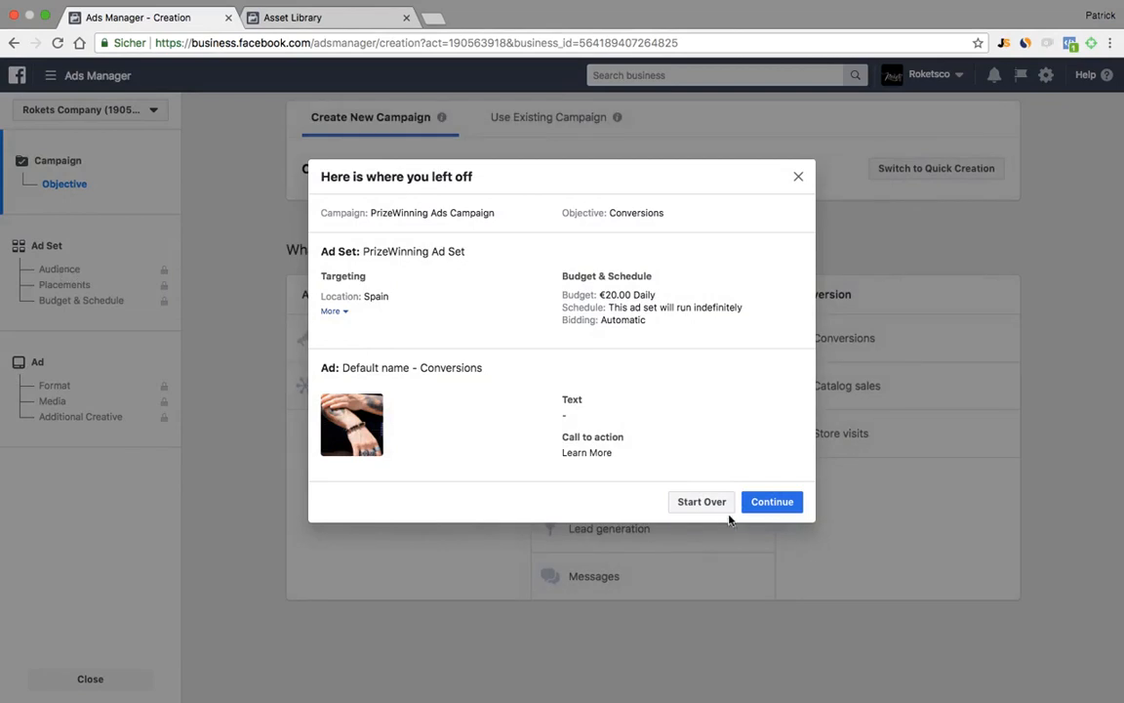
{"action": "left_click", "coordinate": [710, 503]}
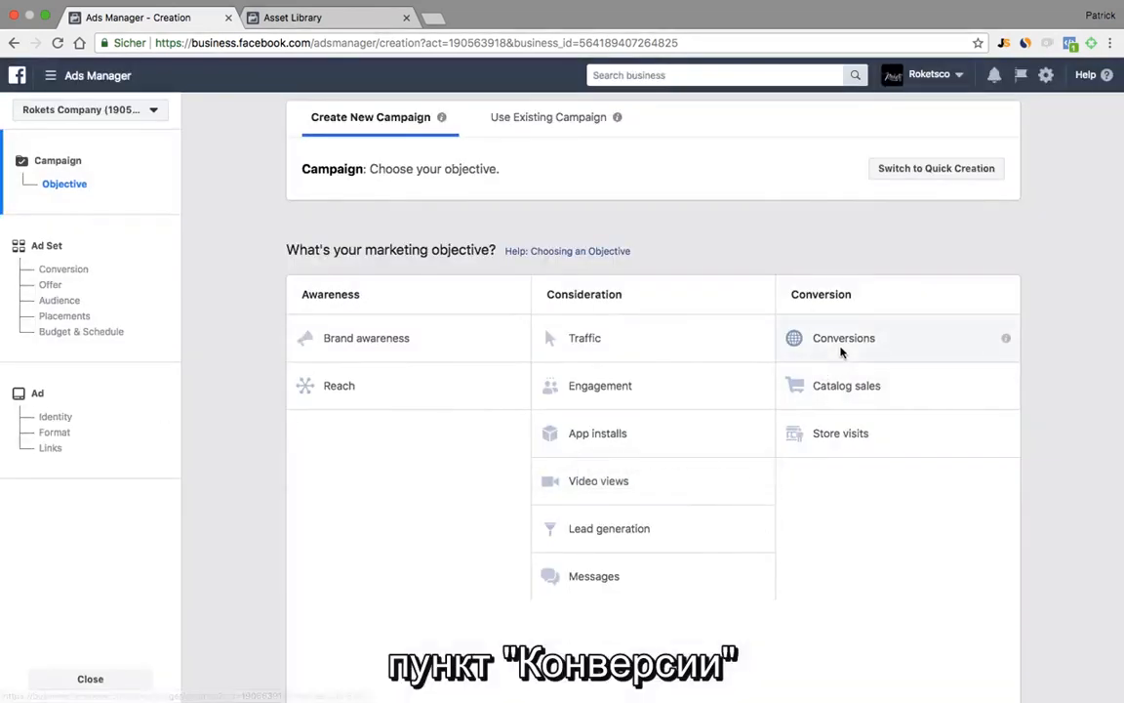
{"action": "left_click", "coordinate": [841, 347]}
Set the ad format to Slideshow and start a new slideshow from photos
{"action": "left_click", "coordinate": [80, 418]}
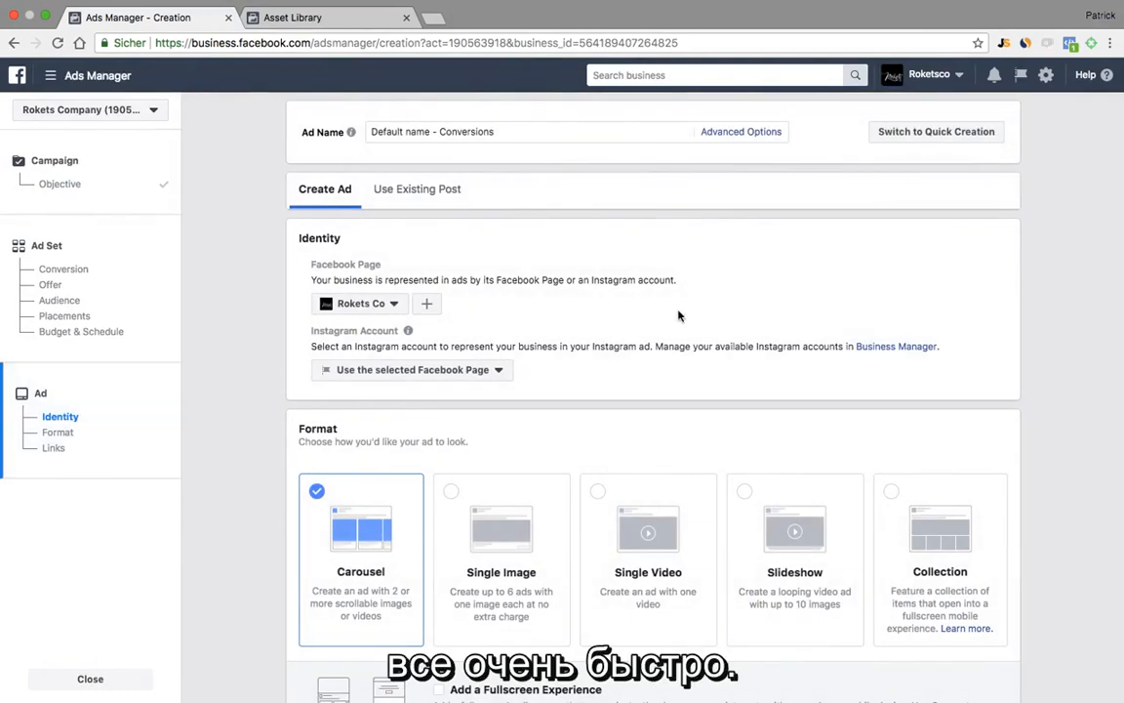
{"action": "scroll", "coordinate": [679, 316], "scroll_direction": "down", "scroll_amount": 3}
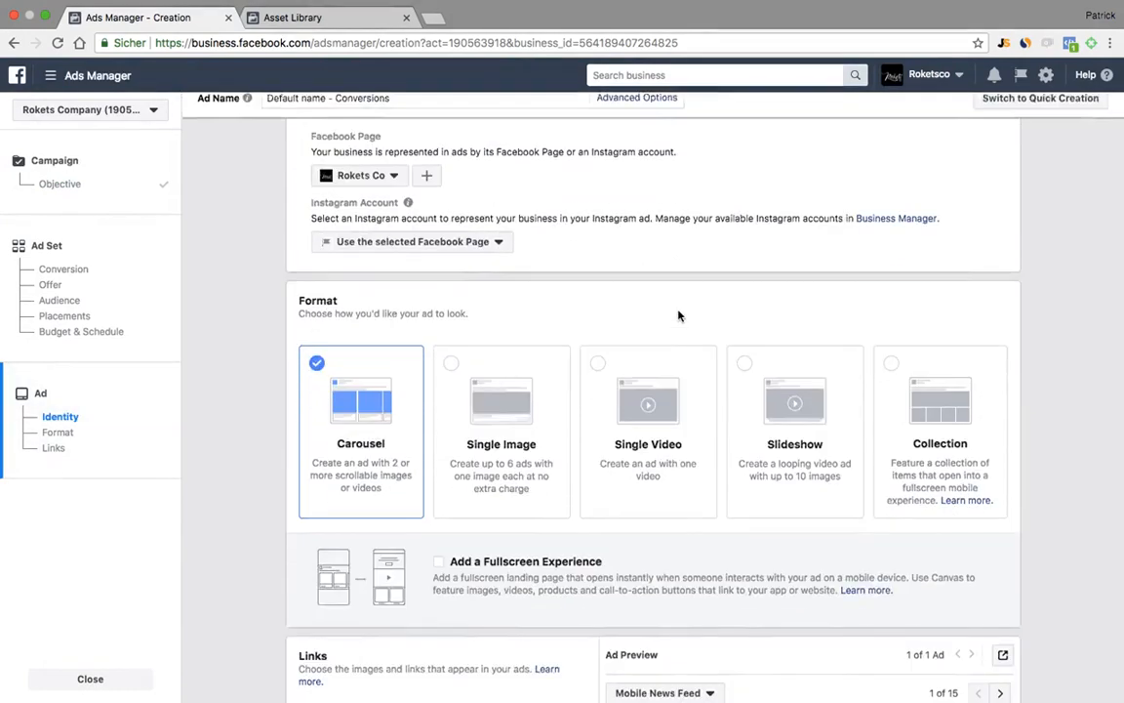
{"action": "left_click", "coordinate": [821, 387]}
{"action": "scroll", "coordinate": [741, 269], "scroll_direction": "down", "scroll_amount": 5}
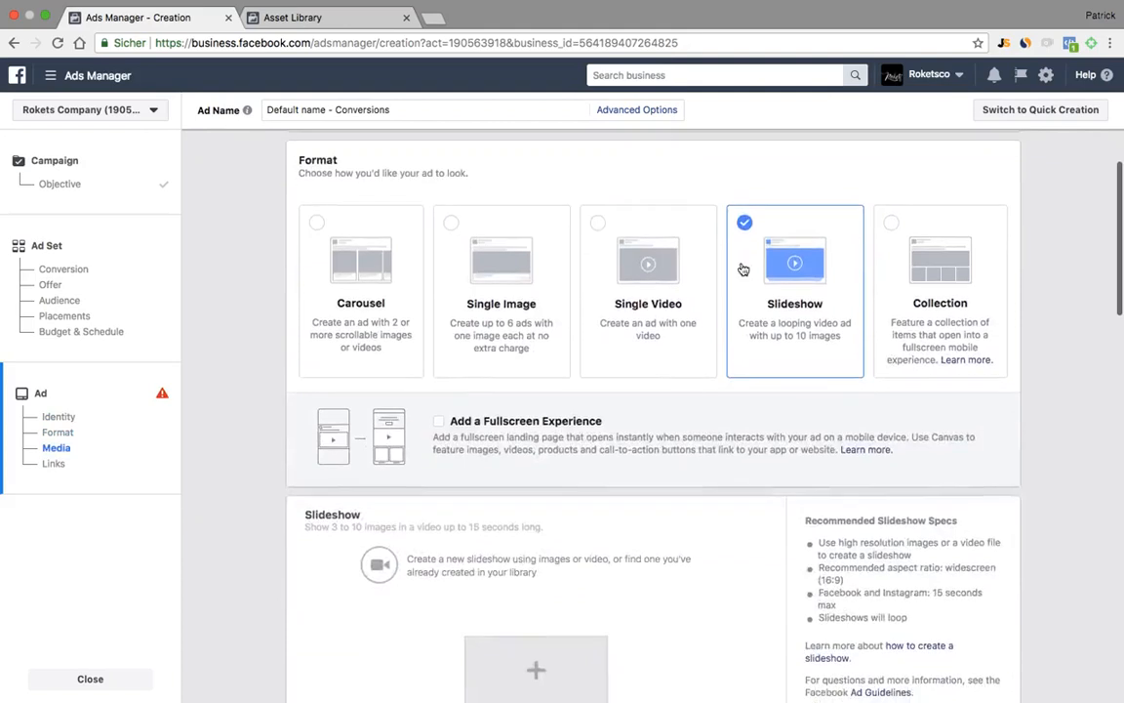
{"action": "scroll", "coordinate": [742, 268], "scroll_direction": "down", "scroll_amount": 4}
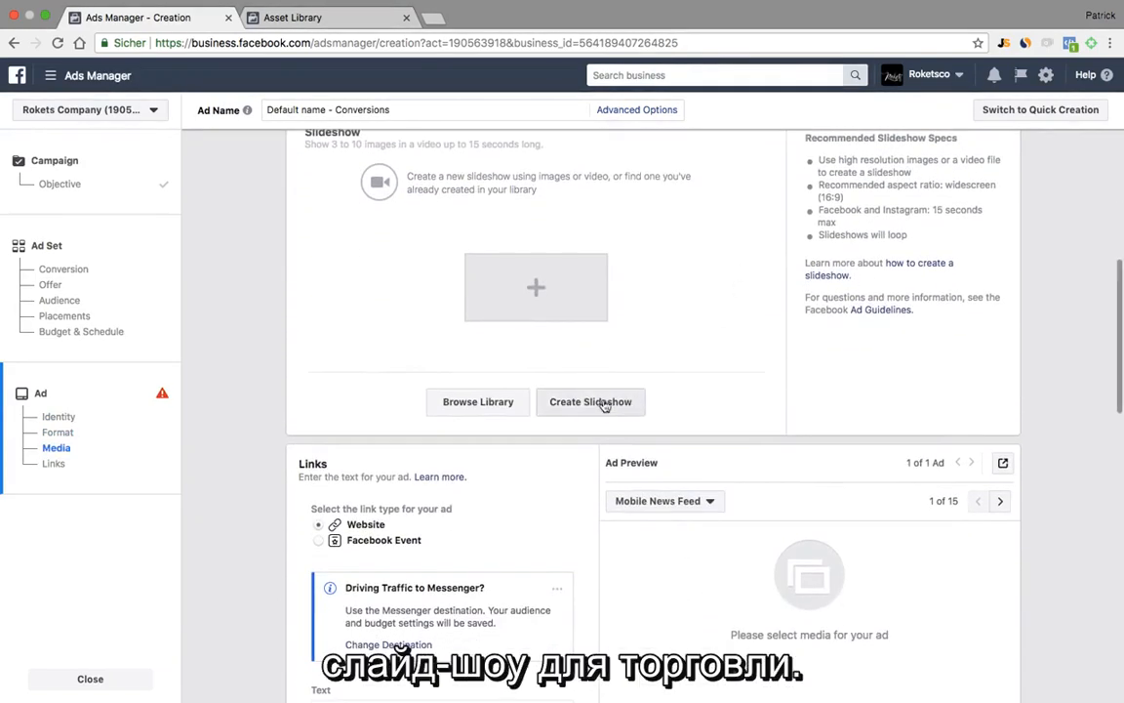
{"action": "left_click", "coordinate": [617, 405]}
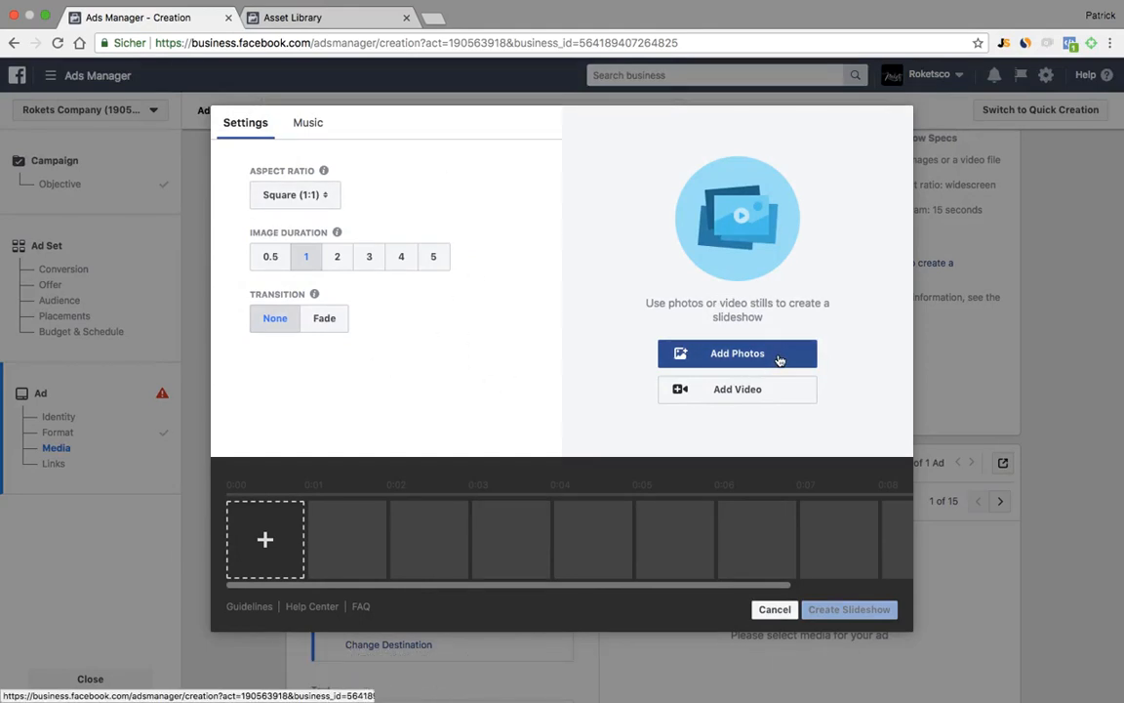
{"action": "left_click", "coordinate": [727, 356]}
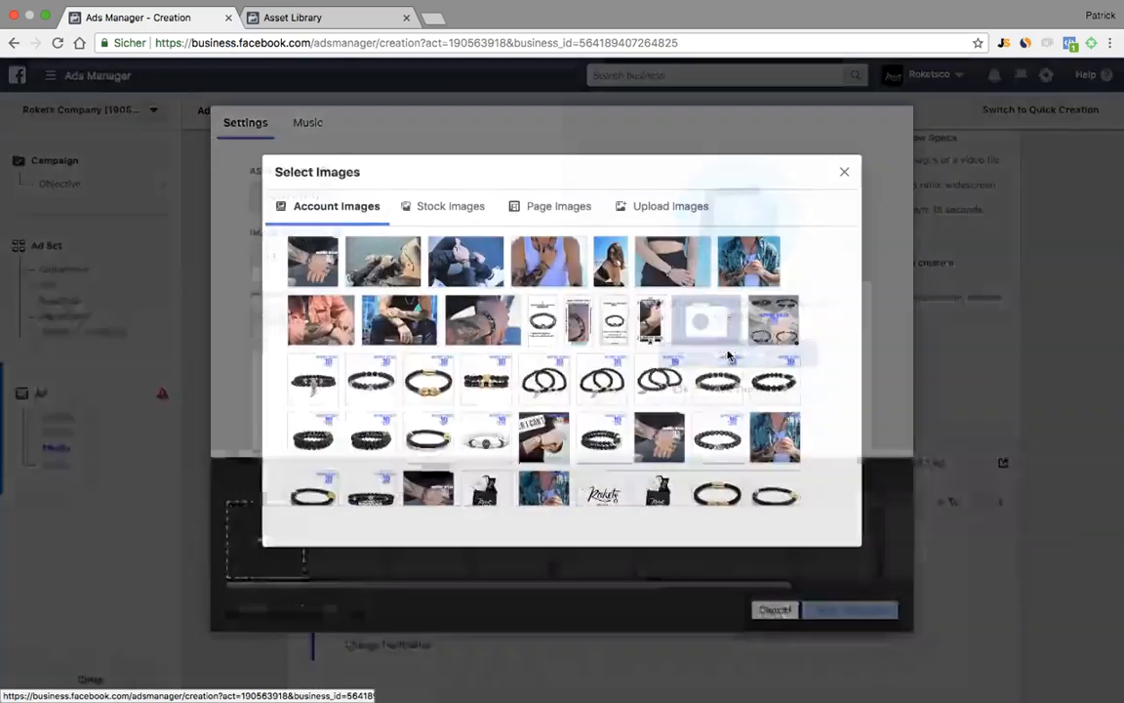
Look through the account images for suitable slideshow photos and check the option for uploading new images
{"action": "scroll", "coordinate": [433, 423], "scroll_direction": "down", "scroll_amount": 2}
{"action": "scroll", "coordinate": [413, 261], "scroll_direction": "down", "scroll_amount": 10}
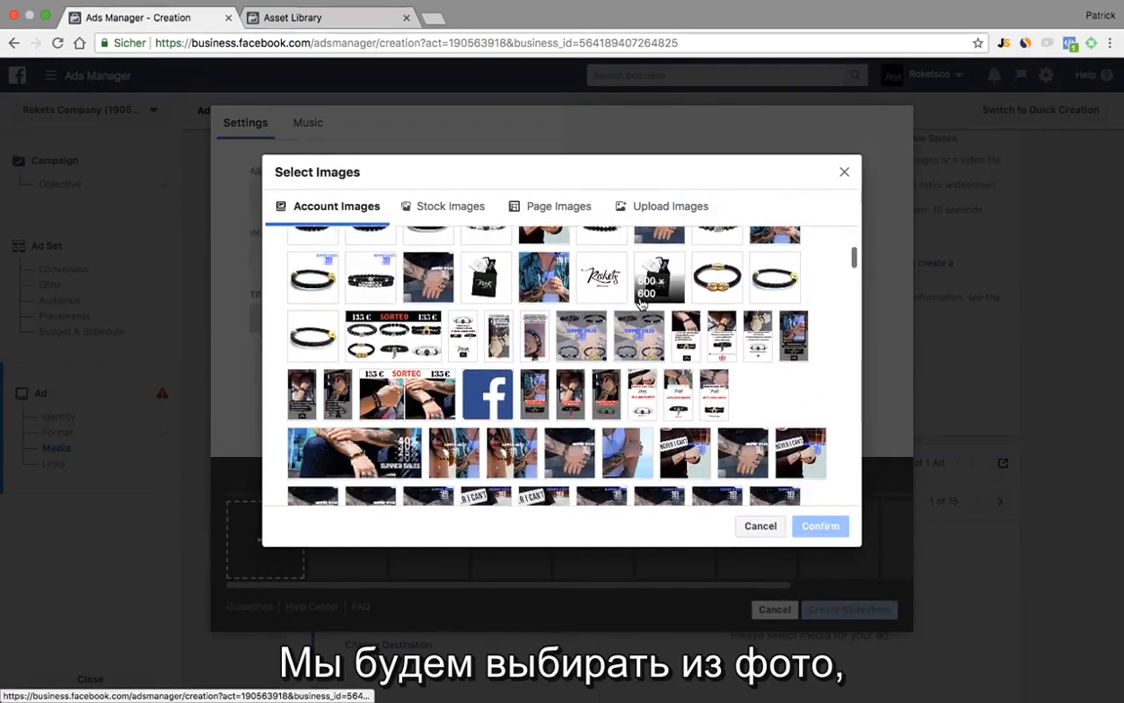
{"action": "scroll", "coordinate": [642, 305], "scroll_direction": "down", "scroll_amount": 10}
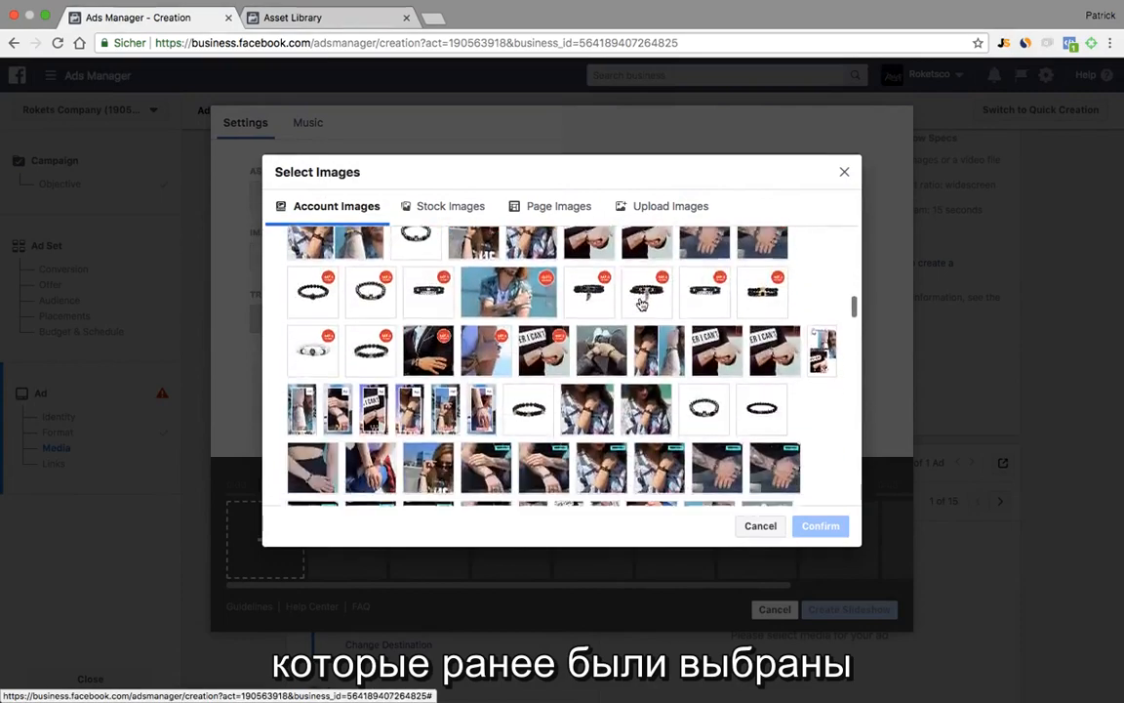
{"action": "scroll", "coordinate": [641, 305], "scroll_direction": "down", "scroll_amount": 10}
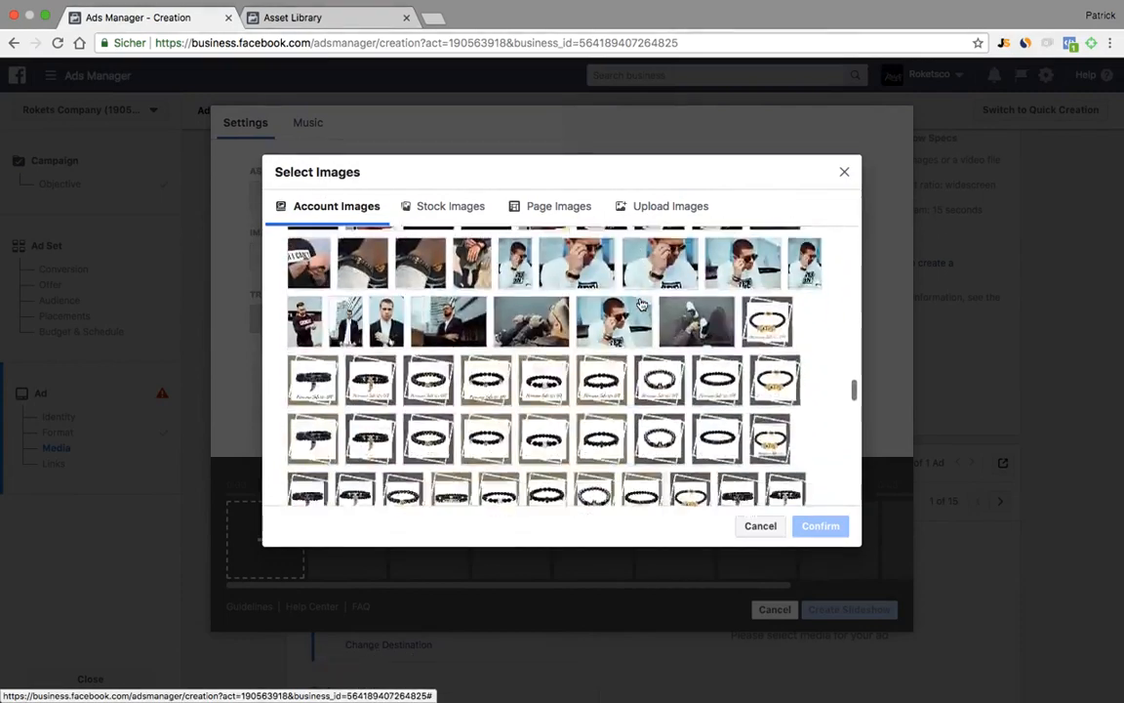
{"action": "scroll", "coordinate": [642, 306], "scroll_direction": "down", "scroll_amount": 10}
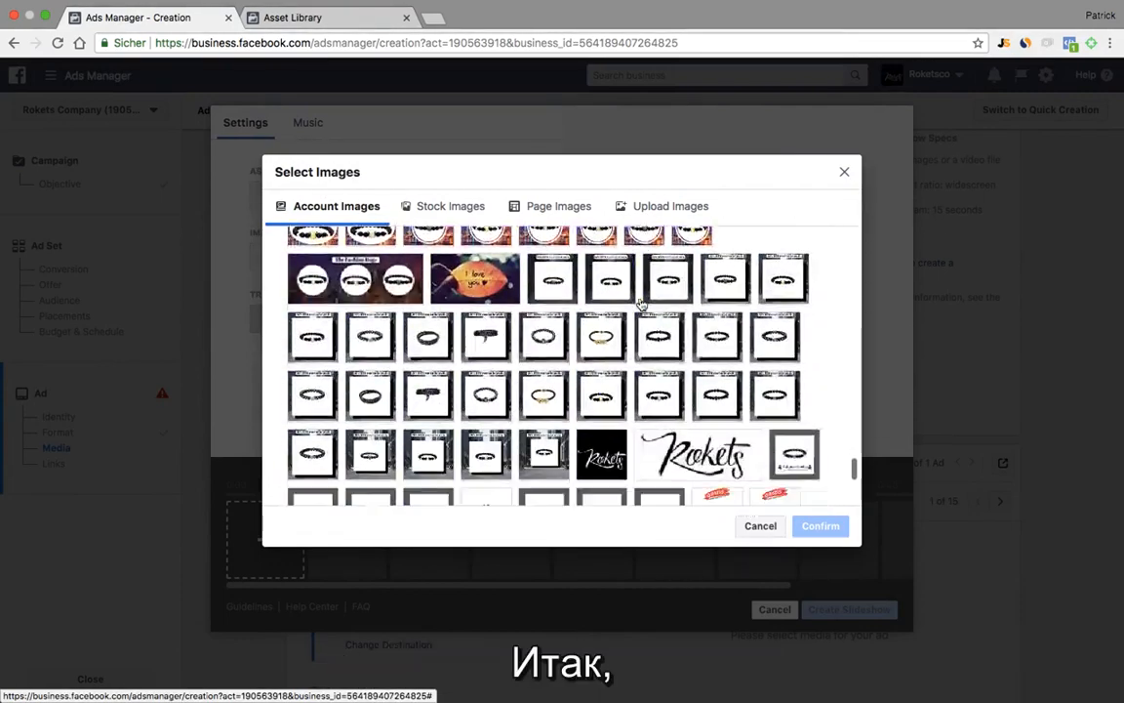
{"action": "left_click_drag", "start_coordinate": [854, 379], "coordinate": [855, 310]}
{"action": "scroll", "coordinate": [856, 300], "scroll_direction": "up", "scroll_amount": 10}
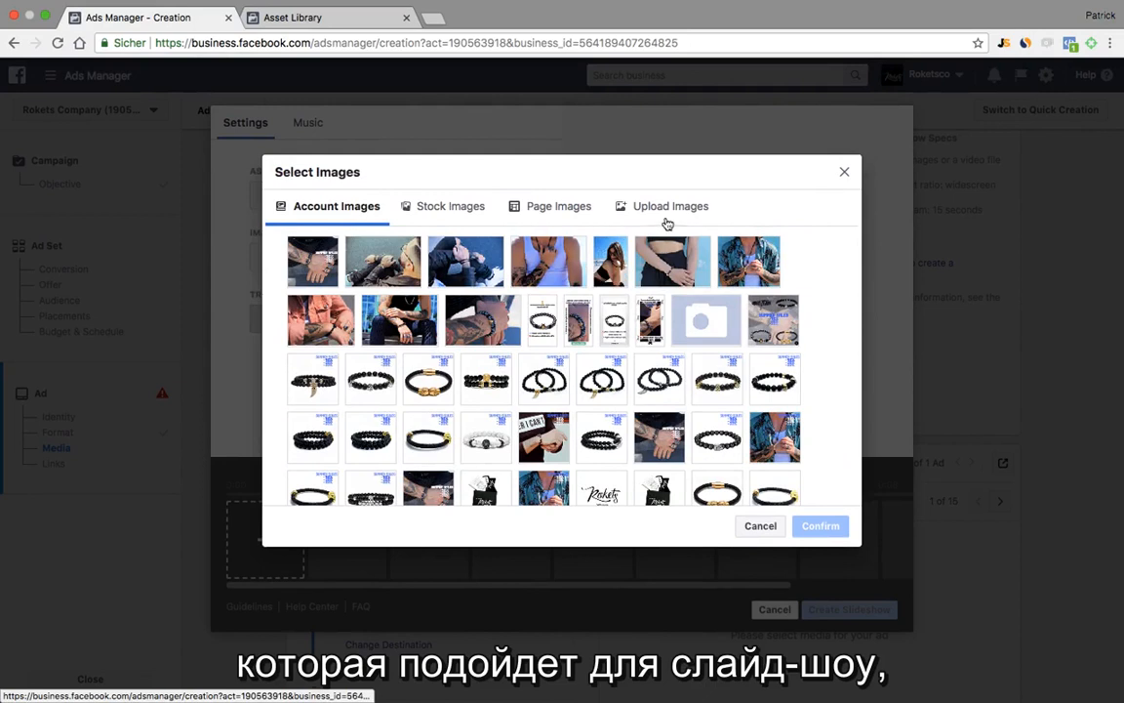
{"action": "left_click", "coordinate": [663, 210]}
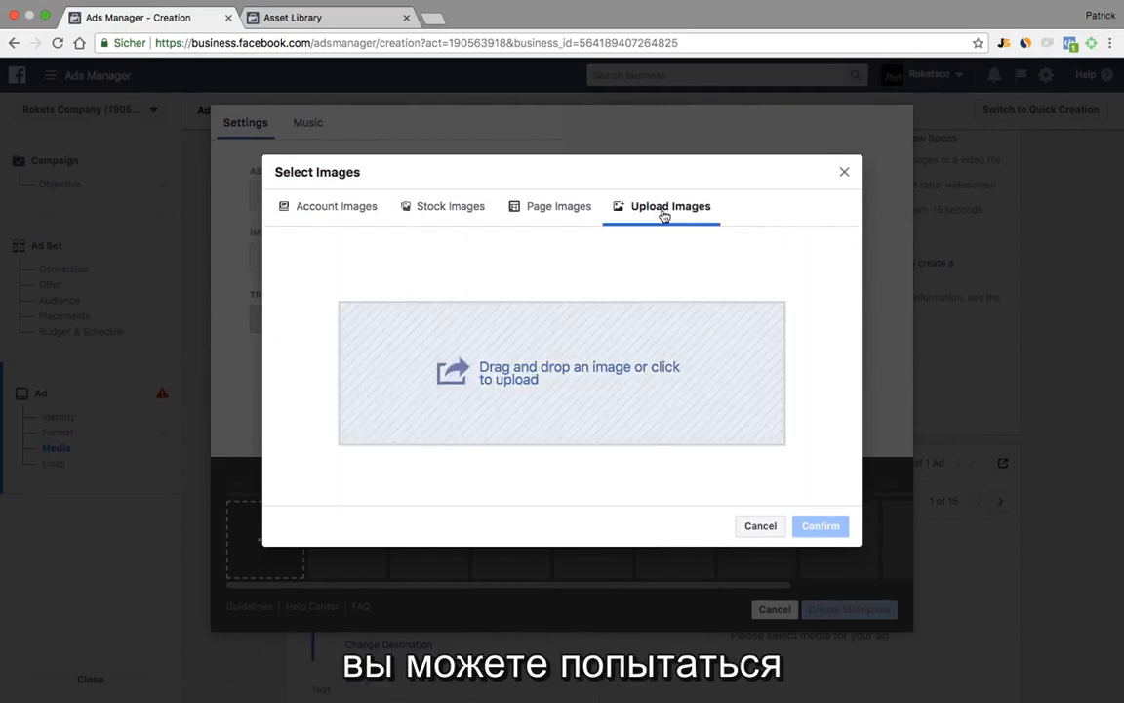
{"action": "left_click", "coordinate": [322, 213]}
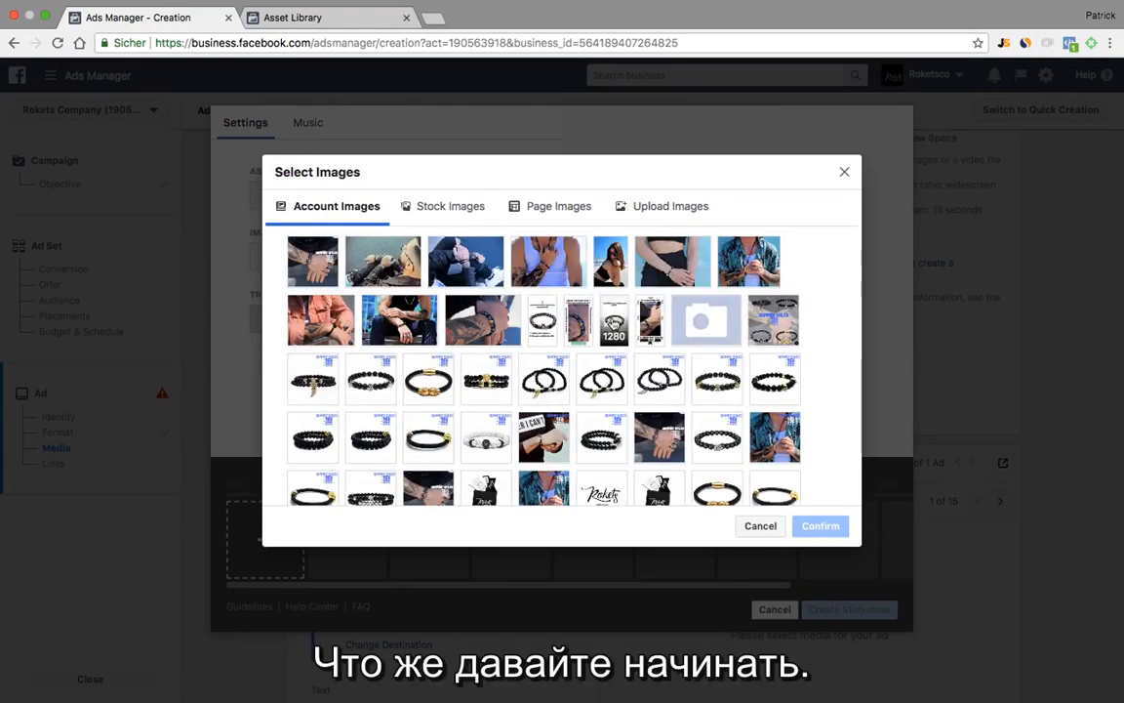
{"action": "scroll", "coordinate": [613, 325], "scroll_direction": "down", "scroll_amount": 3}
{"action": "scroll", "coordinate": [613, 325], "scroll_direction": "up", "scroll_amount": 2}
{"action": "scroll", "coordinate": [613, 325], "scroll_direction": "down", "scroll_amount": 2}
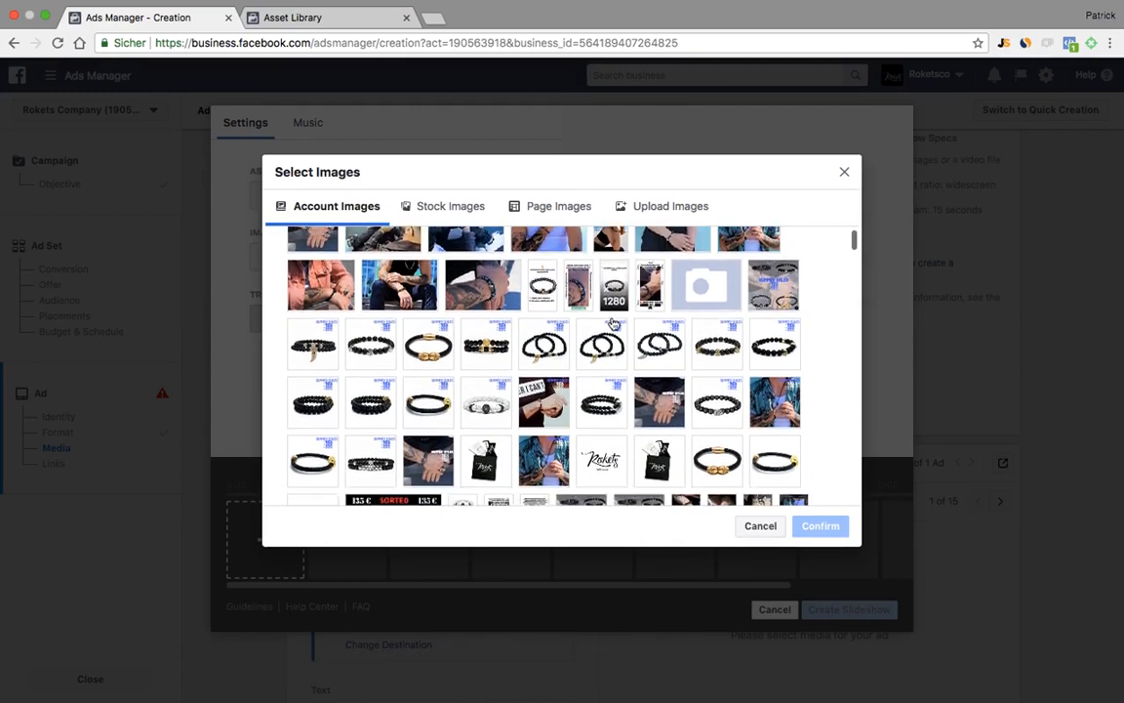
{"action": "scroll", "coordinate": [614, 322], "scroll_direction": "up", "scroll_amount": 3}
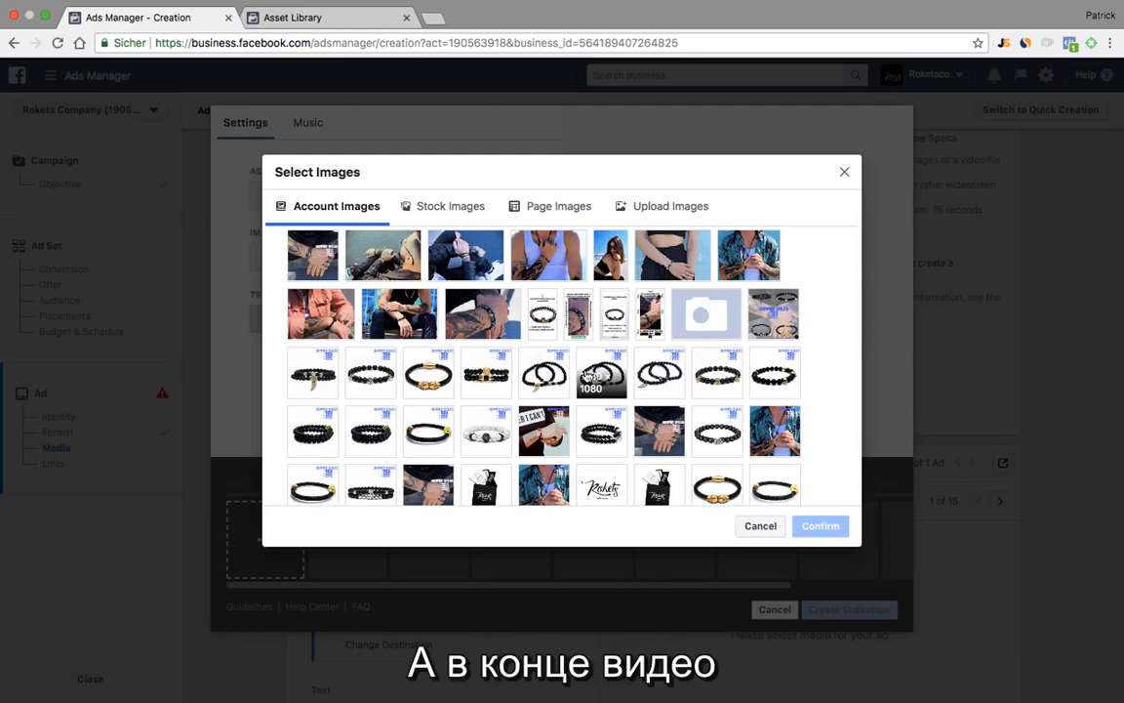
Replay the example bracelet video in the Asset Library to review its image sequence, and return to the slideshow image selection
{"action": "left_click", "coordinate": [364, 21]}
{"action": "left_click", "coordinate": [659, 622]}
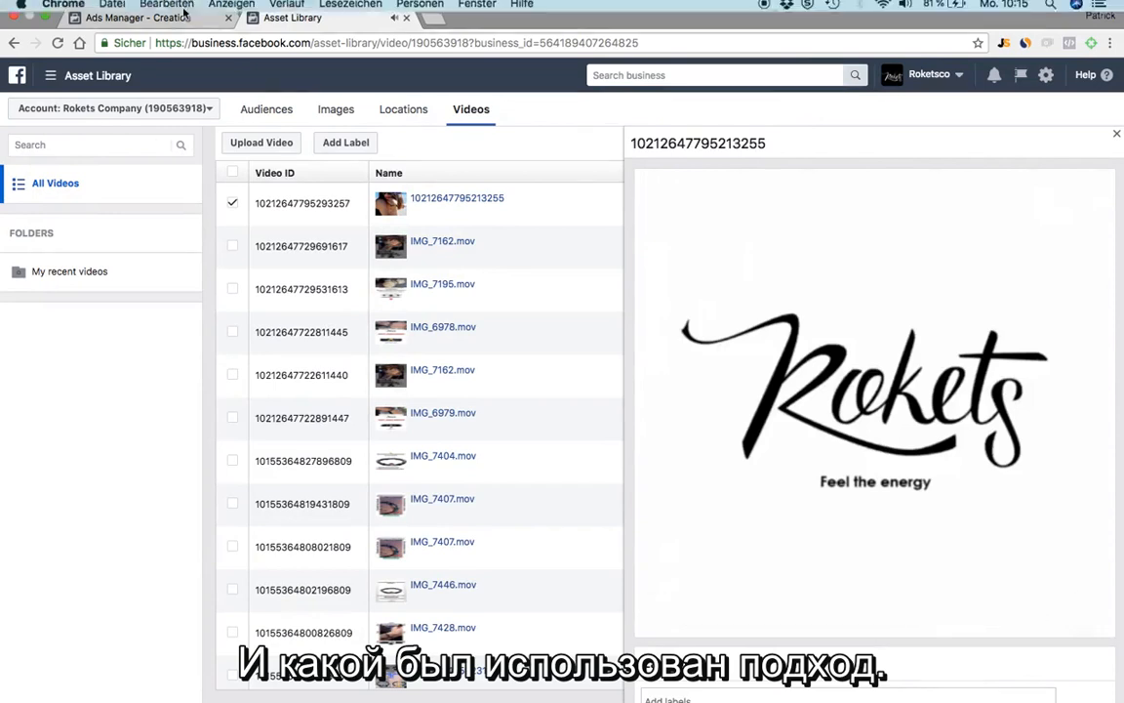
{"action": "left_click", "coordinate": [167, 37]}
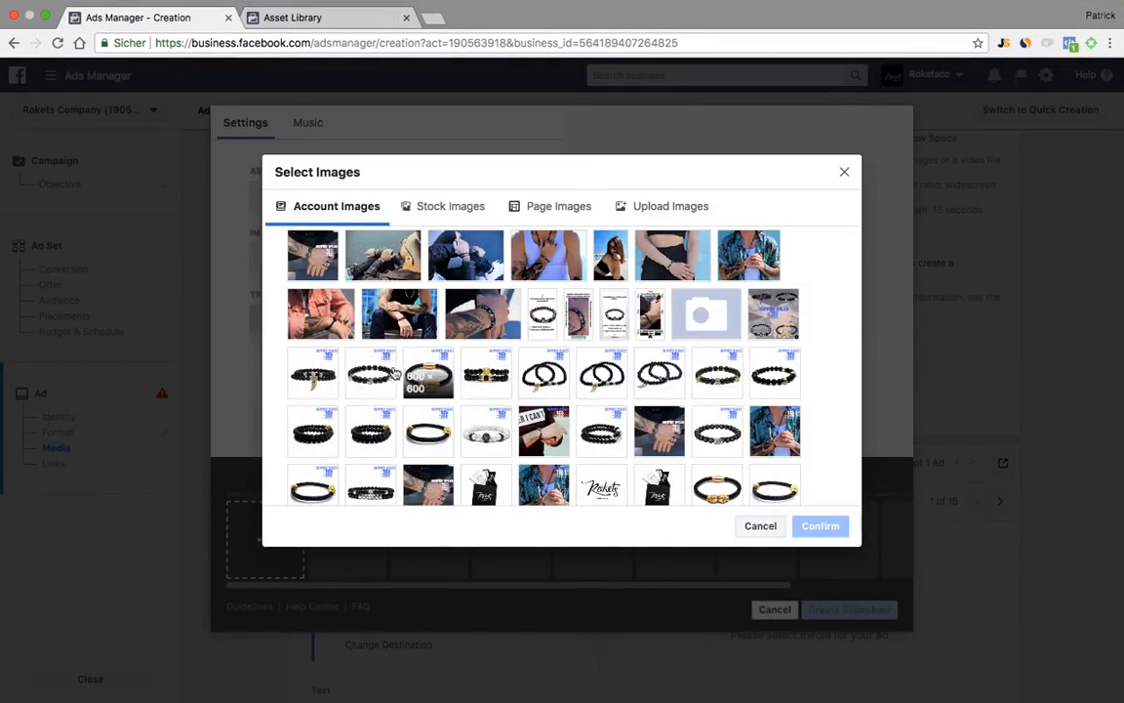
Select six Summer Sales product photos: the first four and the eighth bracelet in the first product row, plus the white bracelet
{"action": "left_click", "coordinate": [312, 371]}
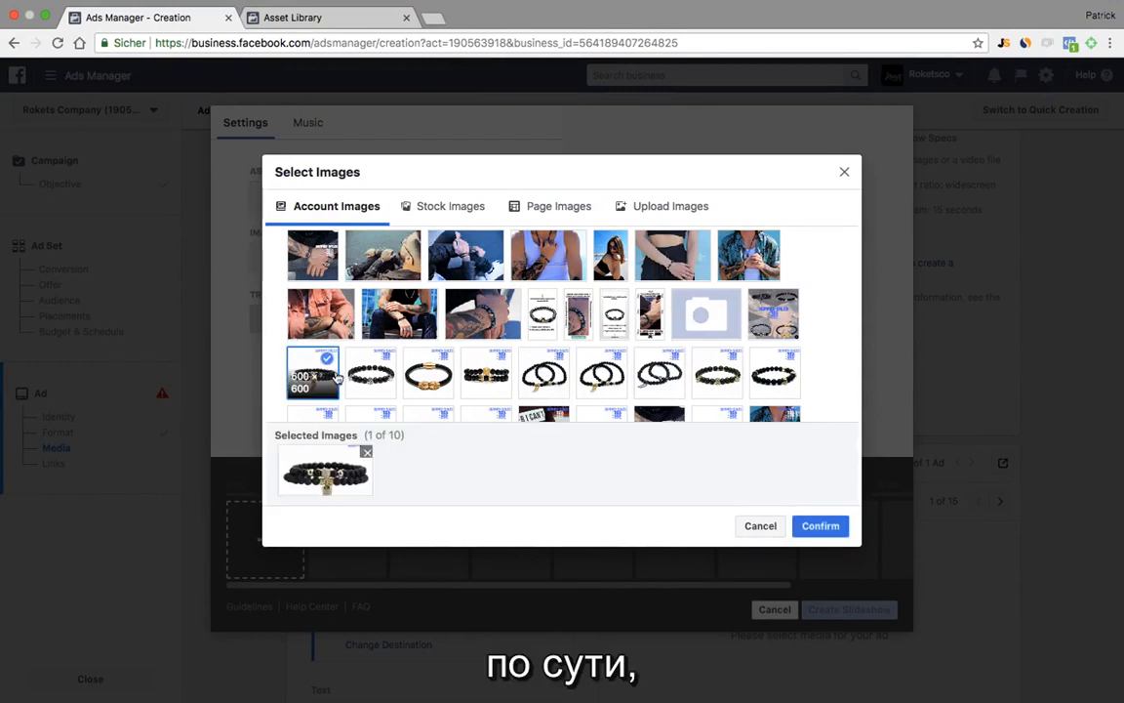
{"action": "left_click", "coordinate": [396, 377]}
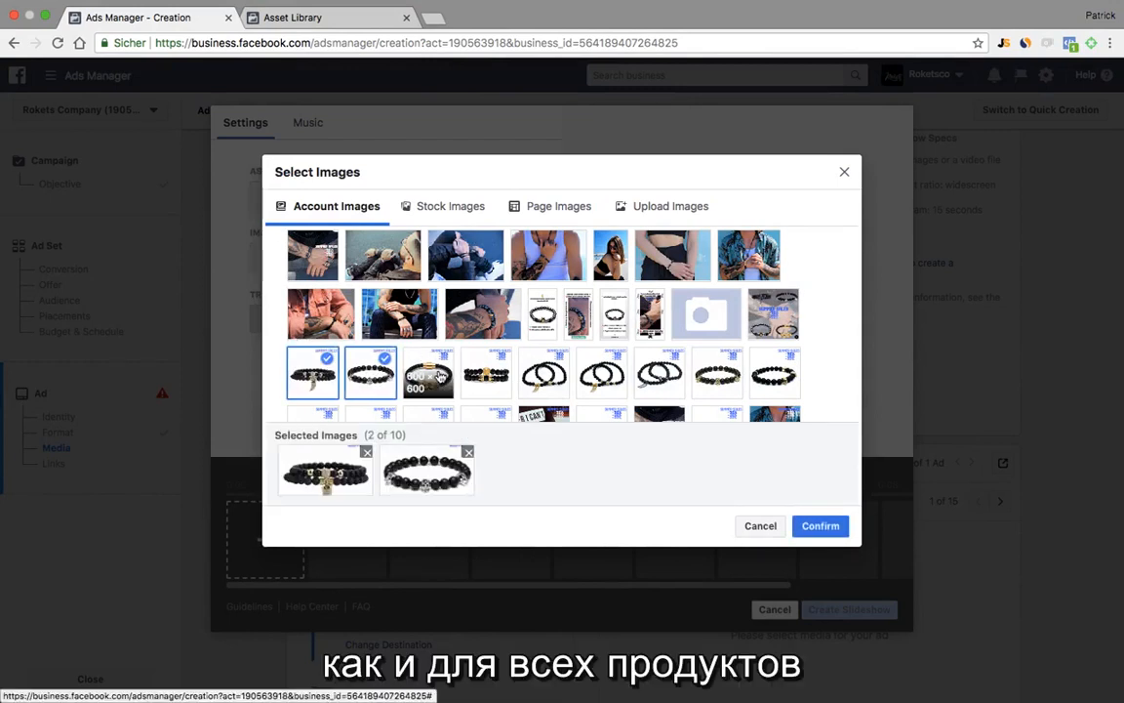
{"action": "left_click", "coordinate": [440, 376]}
{"action": "left_click", "coordinate": [488, 375]}
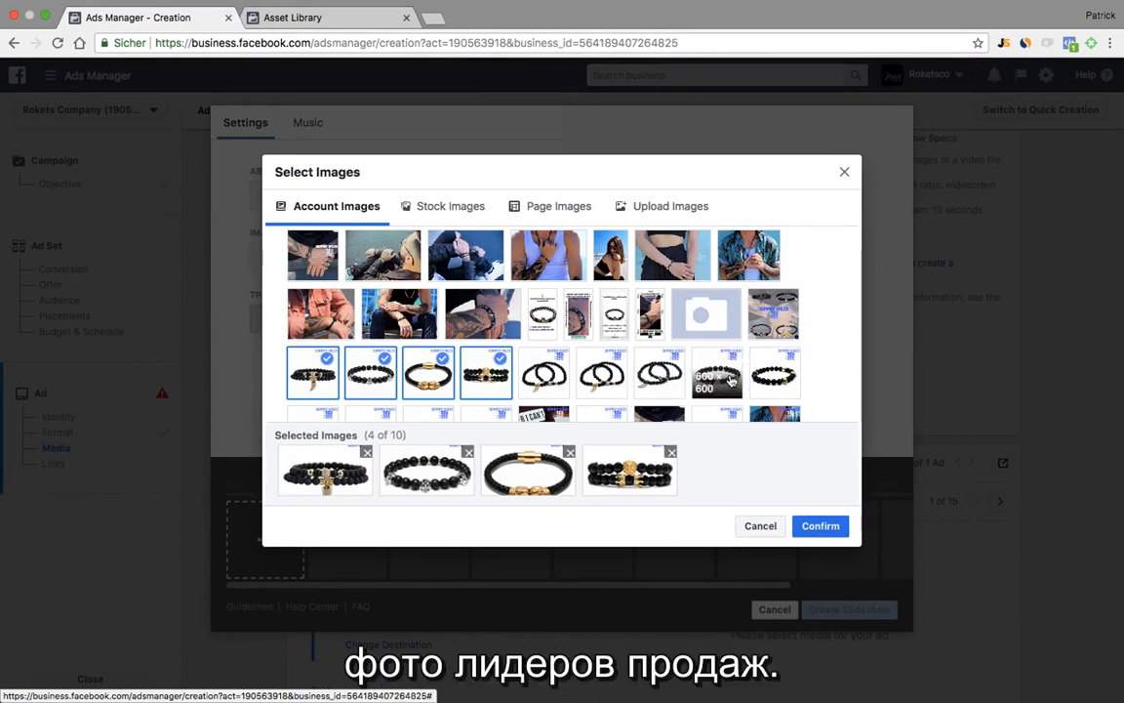
{"action": "left_click", "coordinate": [731, 381]}
{"action": "scroll", "coordinate": [547, 322], "scroll_direction": "down", "scroll_amount": 2}
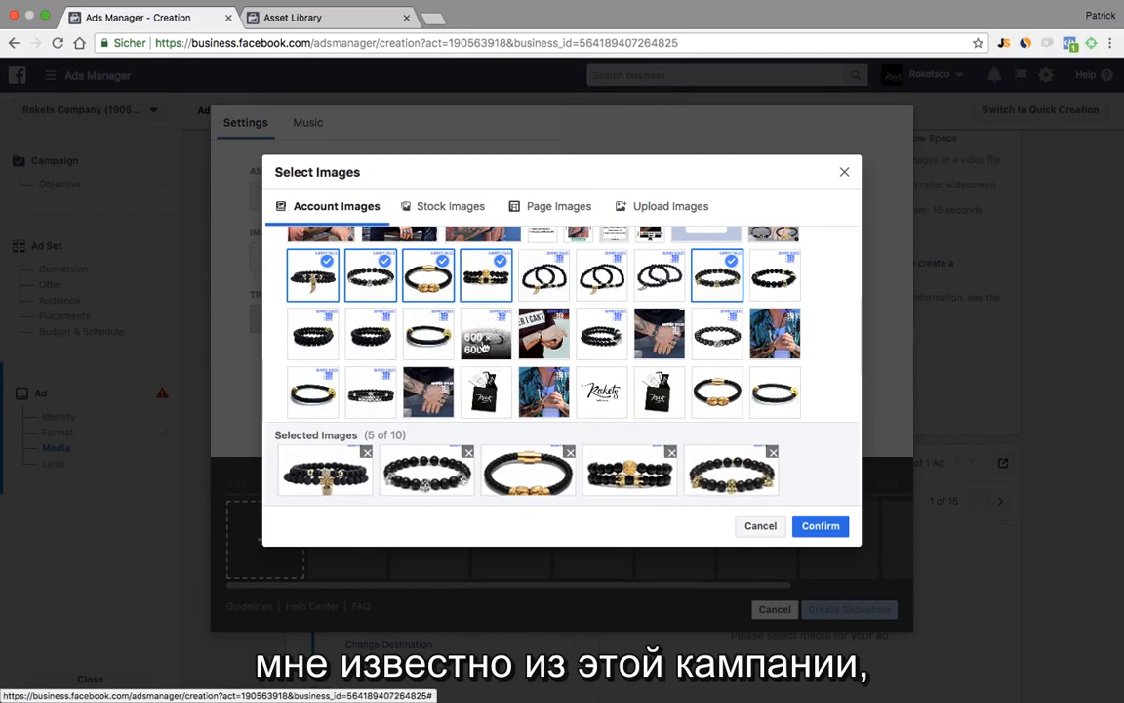
{"action": "left_click", "coordinate": [496, 346]}
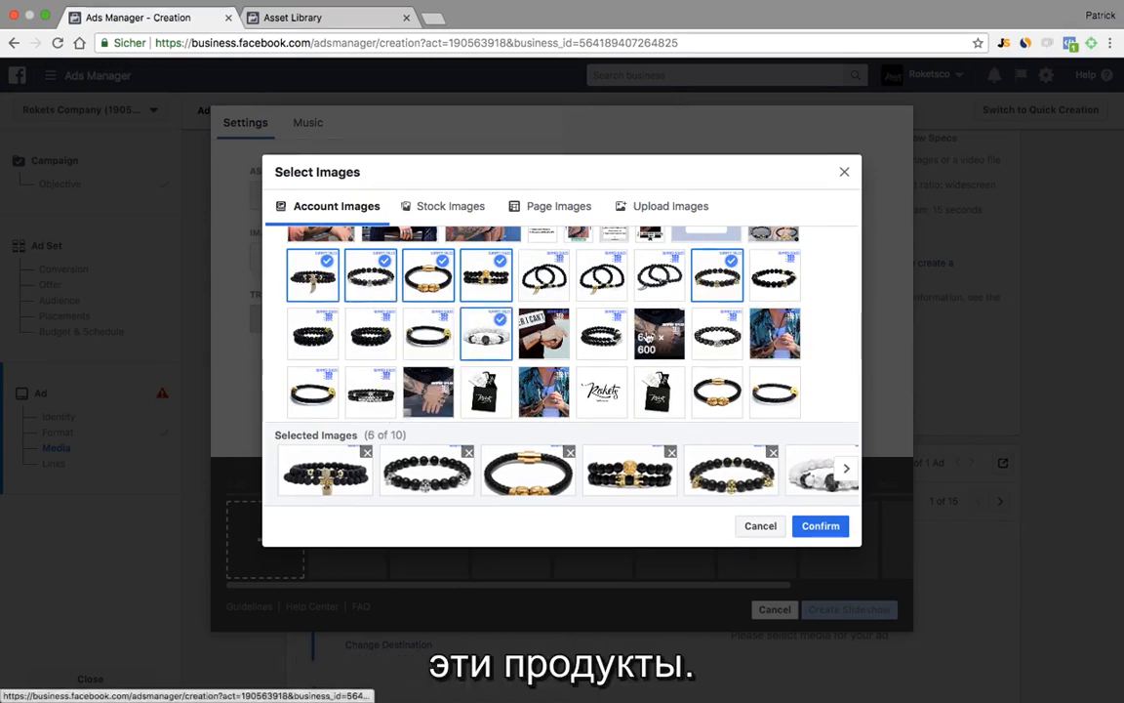
Add the silver-accented double, gold-clasp leather, multi-strand and silver-skull bracelet photos to the selection and confirm all ten images
{"action": "scroll", "coordinate": [412, 341], "scroll_direction": "down", "scroll_amount": 2}
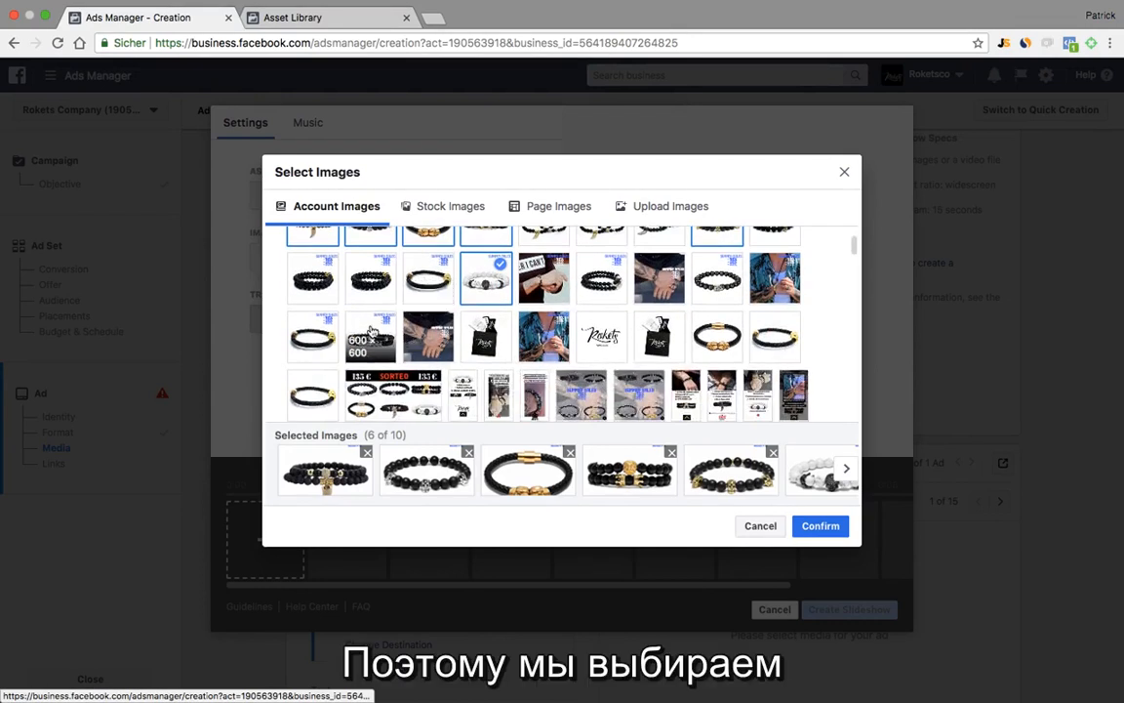
{"action": "left_click", "coordinate": [313, 336]}
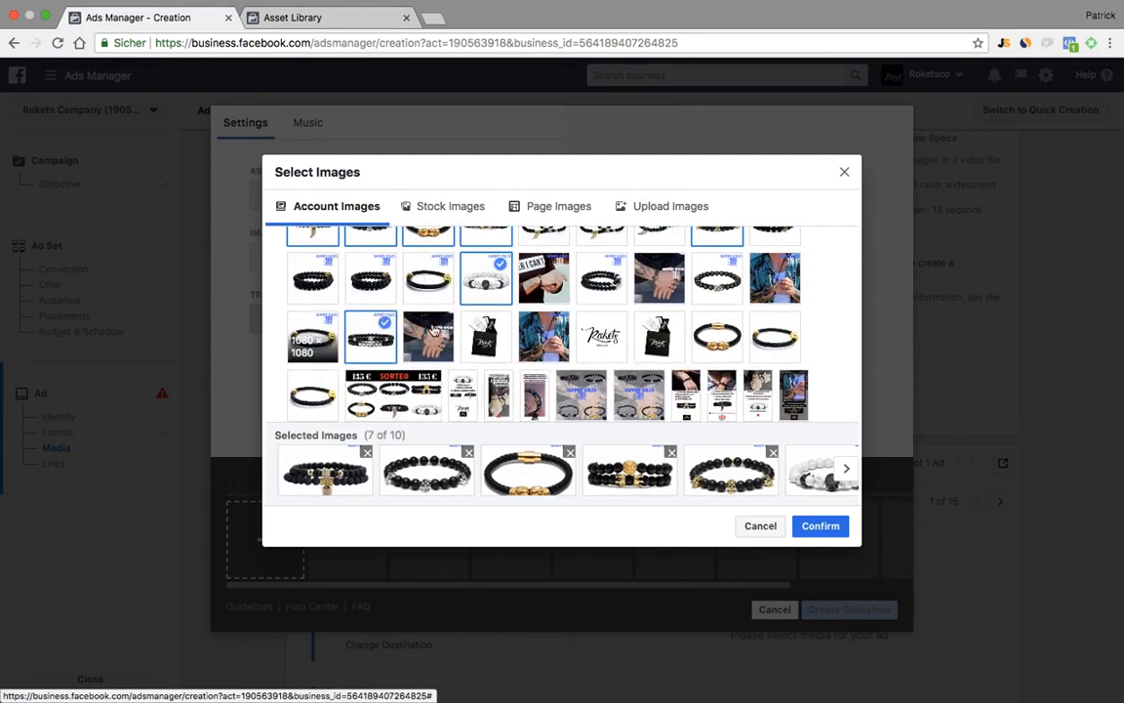
{"action": "left_click", "coordinate": [371, 337]}
{"action": "scroll", "coordinate": [434, 331], "scroll_direction": "up", "scroll_amount": 1}
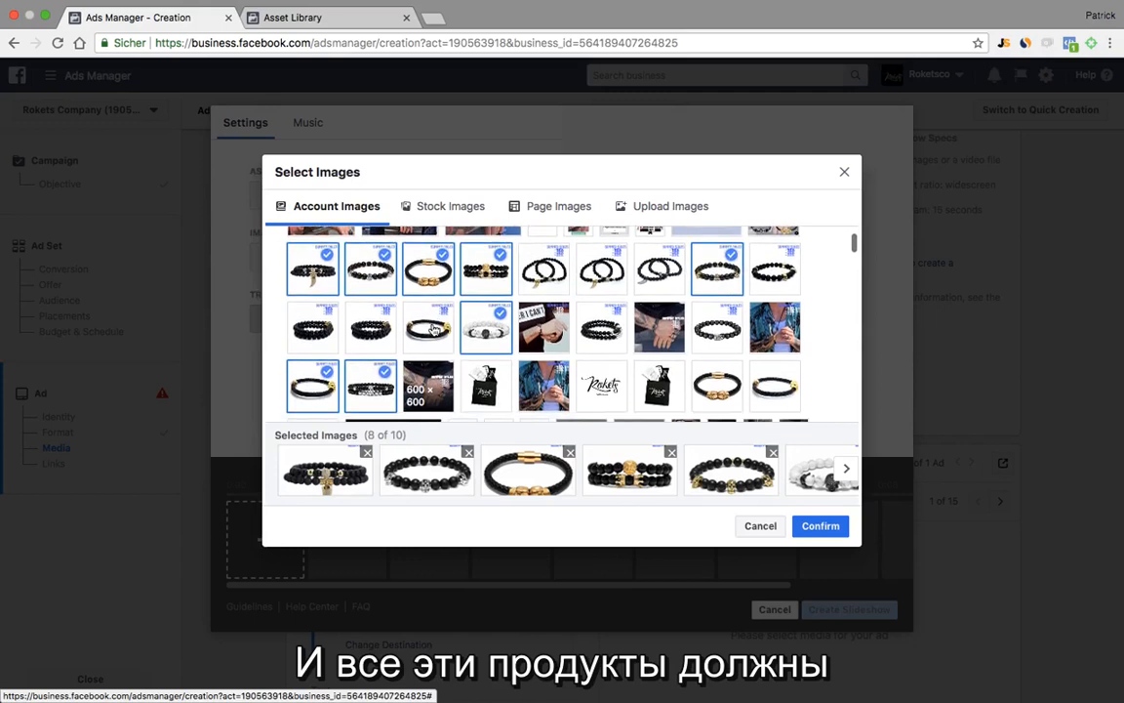
{"action": "left_click", "coordinate": [601, 342]}
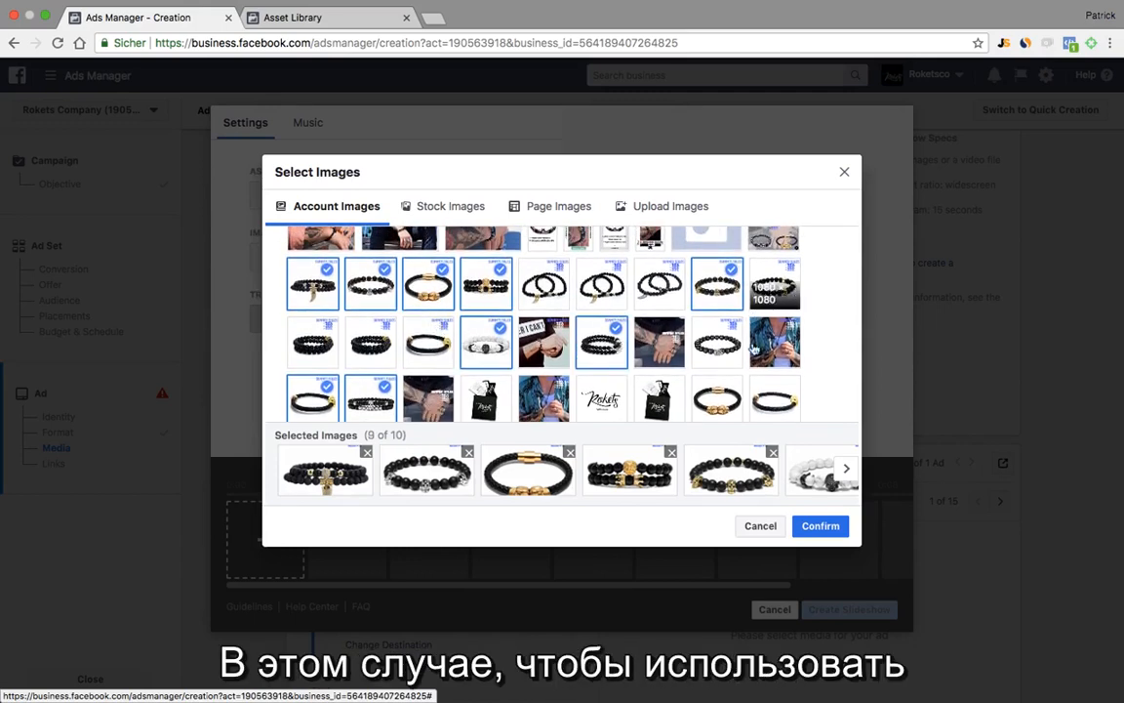
{"action": "left_click", "coordinate": [727, 333]}
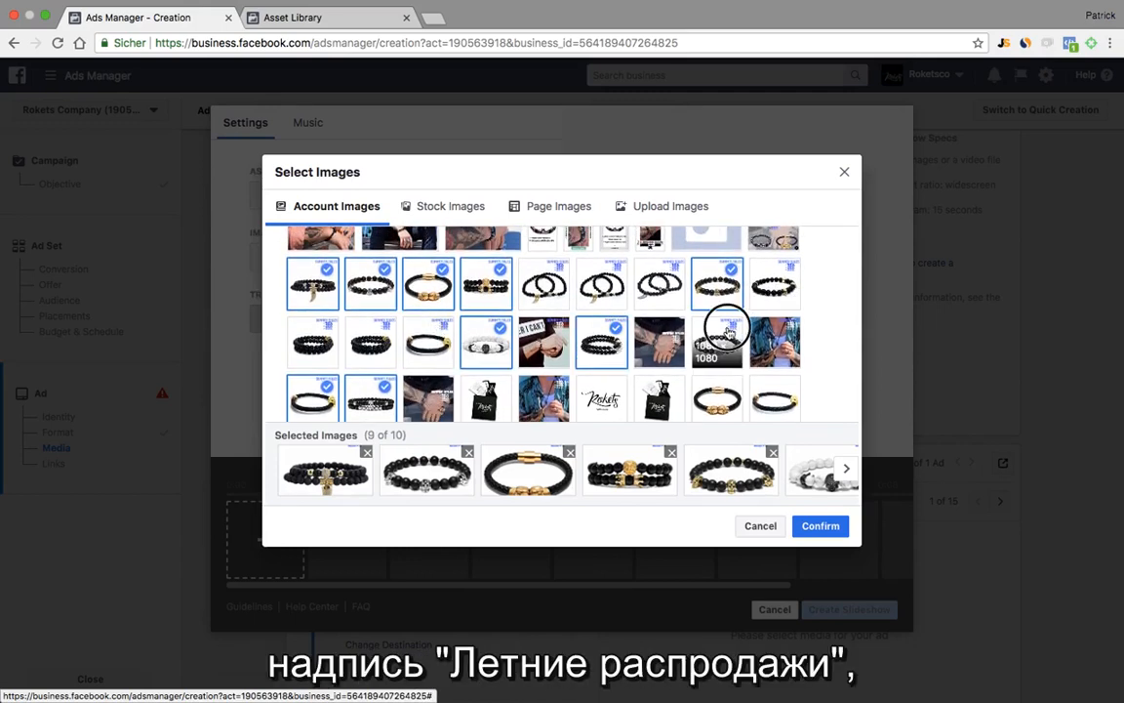
{"action": "left_click", "coordinate": [821, 527]}
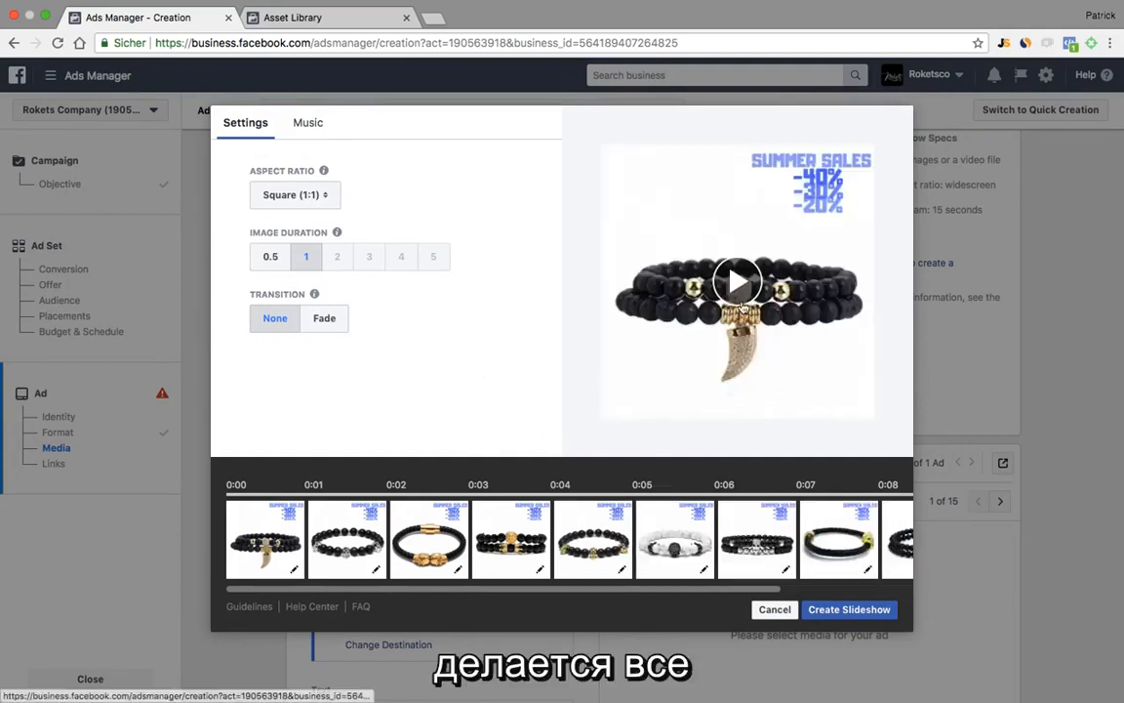
Preview the slideshow, set its image duration to 0.5 seconds and preview it again
{"action": "left_click", "coordinate": [737, 282]}
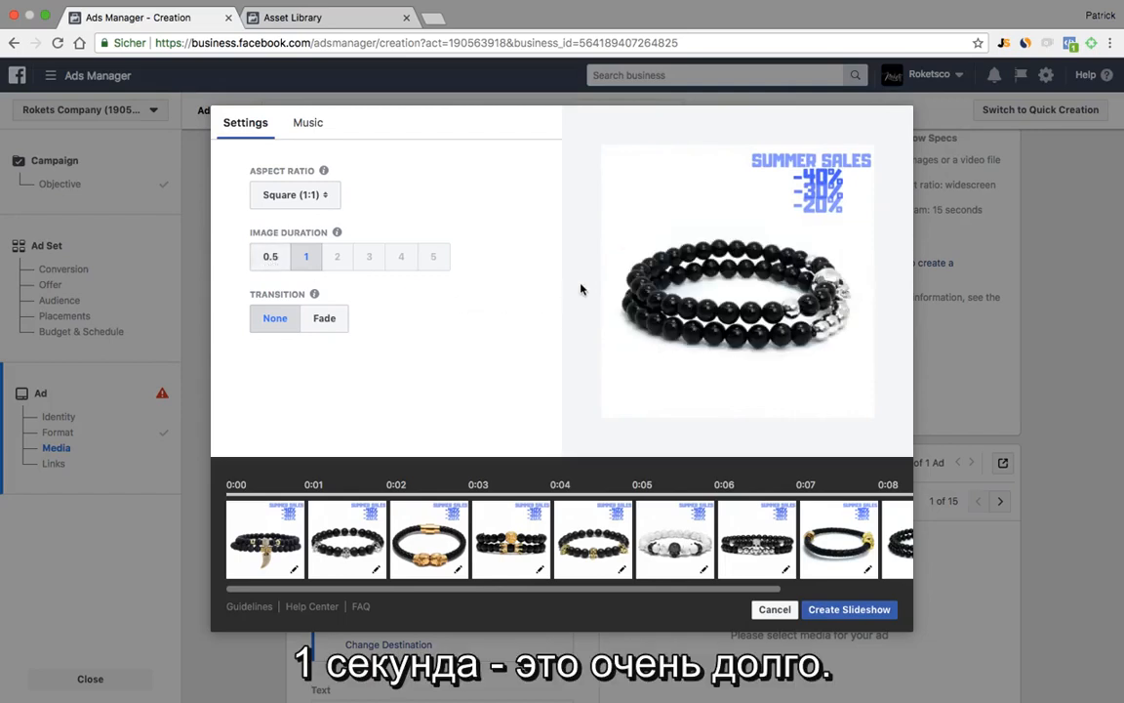
{"action": "left_click", "coordinate": [272, 258]}
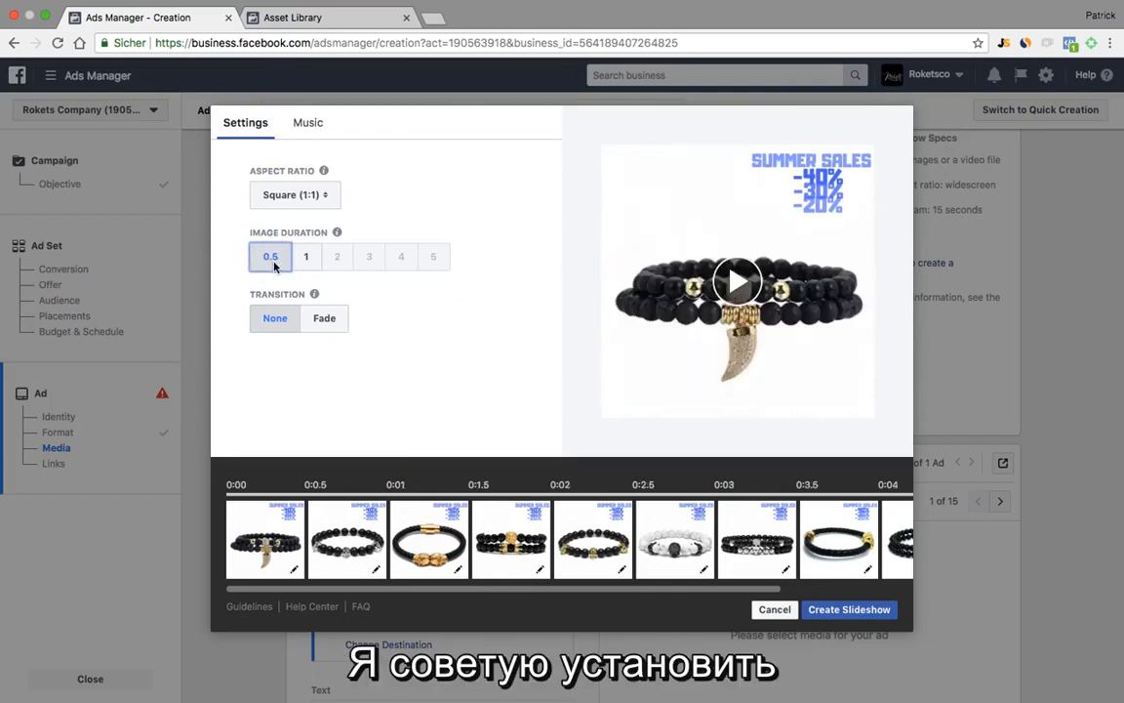
{"action": "left_click", "coordinate": [735, 283]}
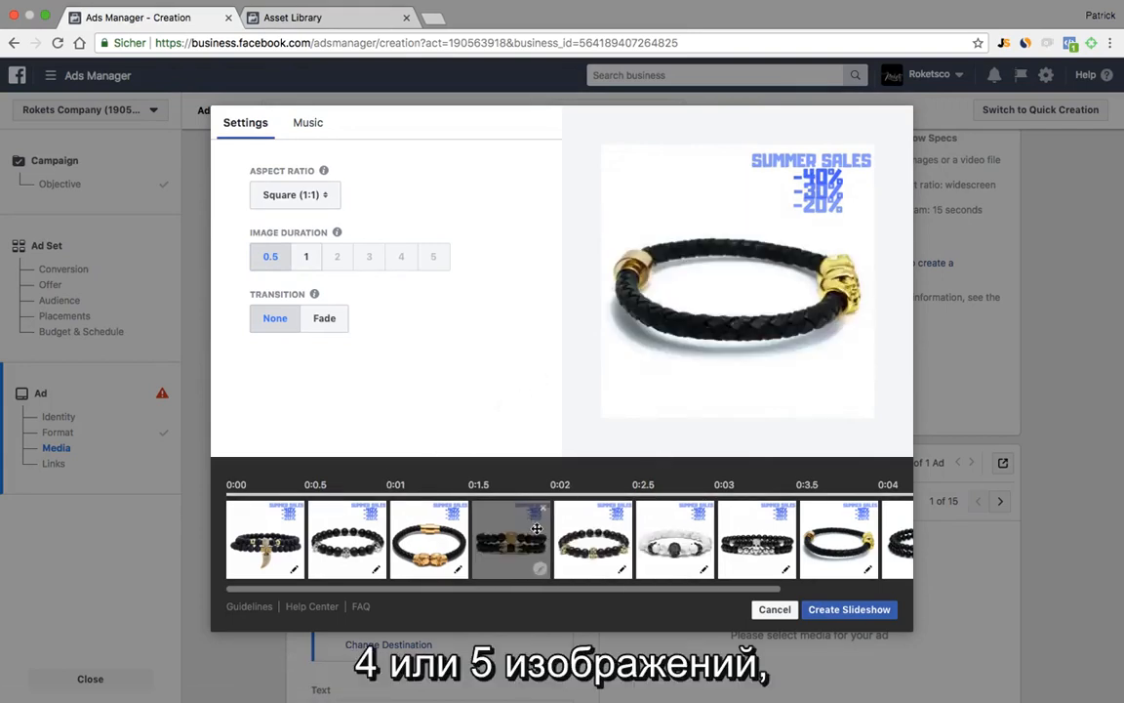
Compare the slideshow's total length on the timeline at image durations of 1 and 0.5 seconds
{"action": "left_click", "coordinate": [307, 257]}
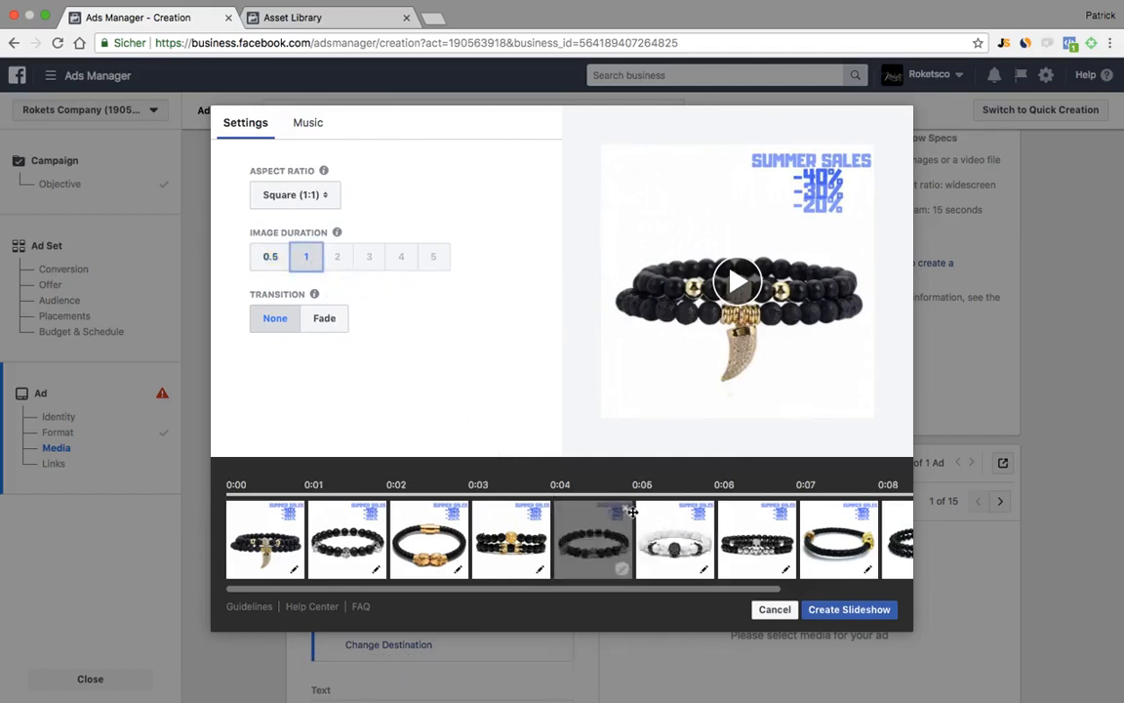
{"action": "left_click", "coordinate": [270, 259]}
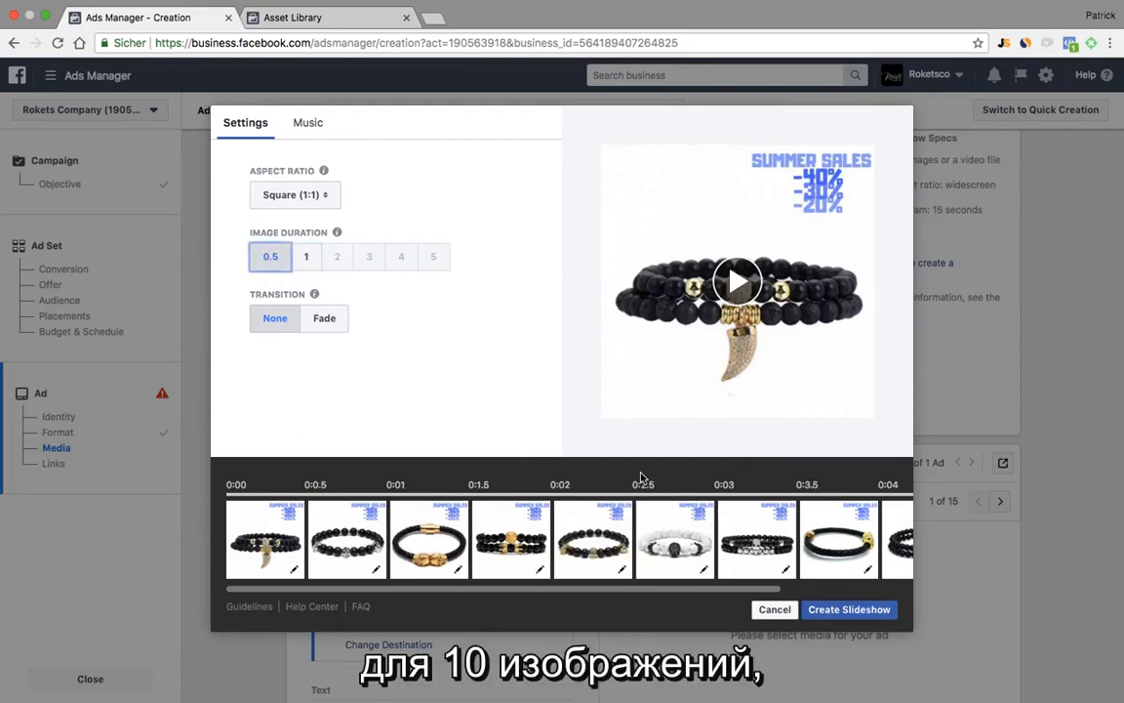
{"action": "left_click_drag", "start_coordinate": [634, 589], "coordinate": [896, 585]}
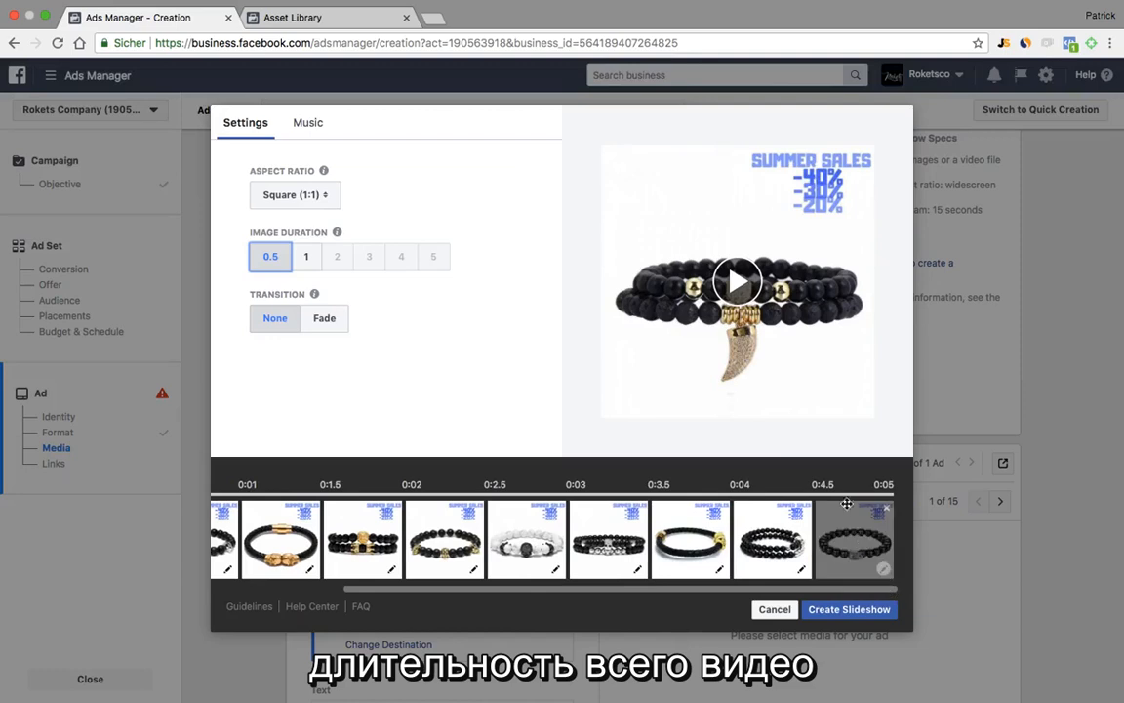
{"action": "left_click", "coordinate": [305, 255]}
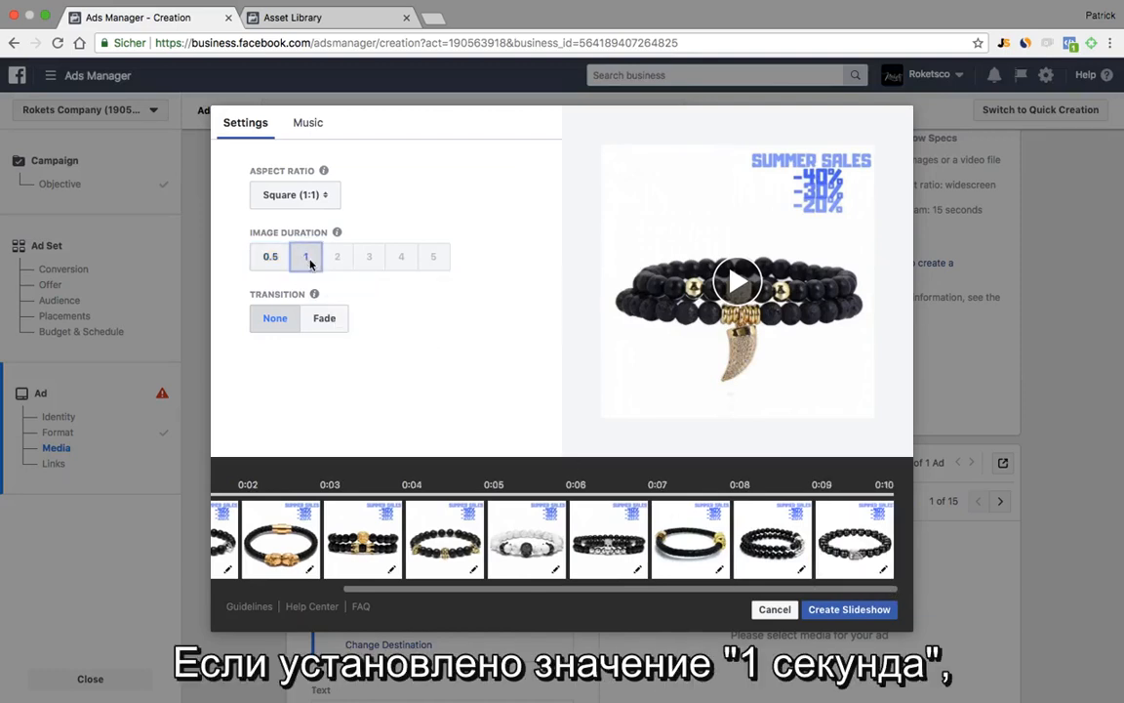
{"action": "left_click_drag", "start_coordinate": [522, 591], "coordinate": [379, 590]}
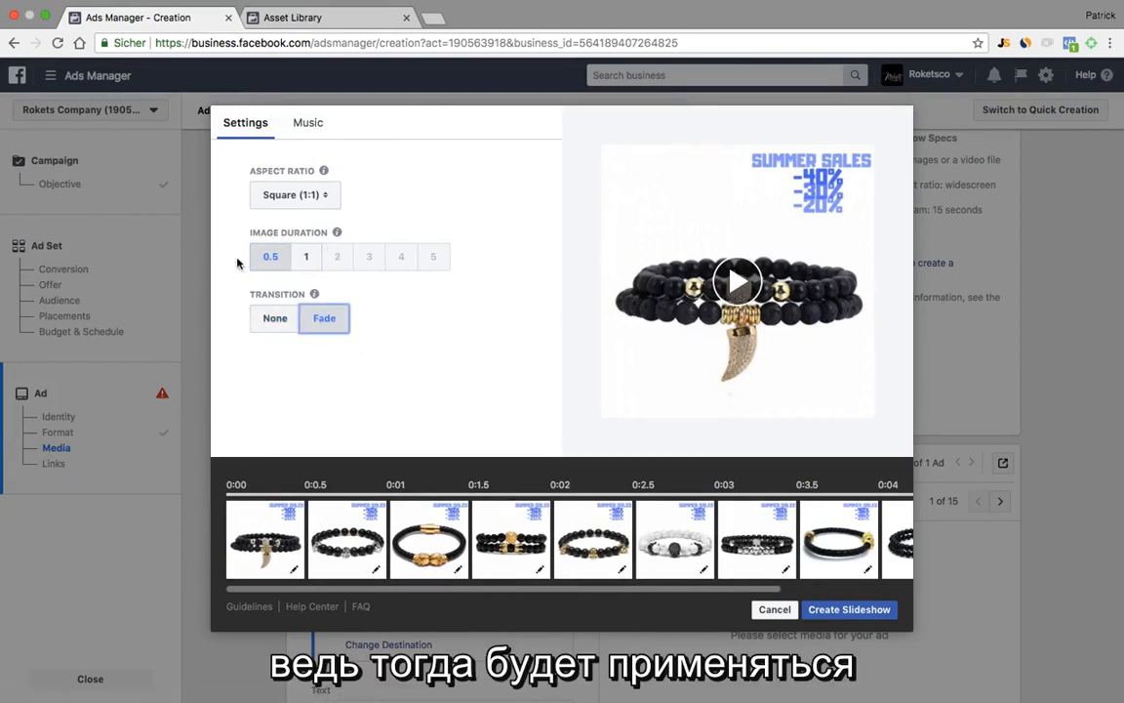
Preview the slideshow with the Fade transition, and again with the transition set back to None
{"action": "left_click", "coordinate": [740, 285]}
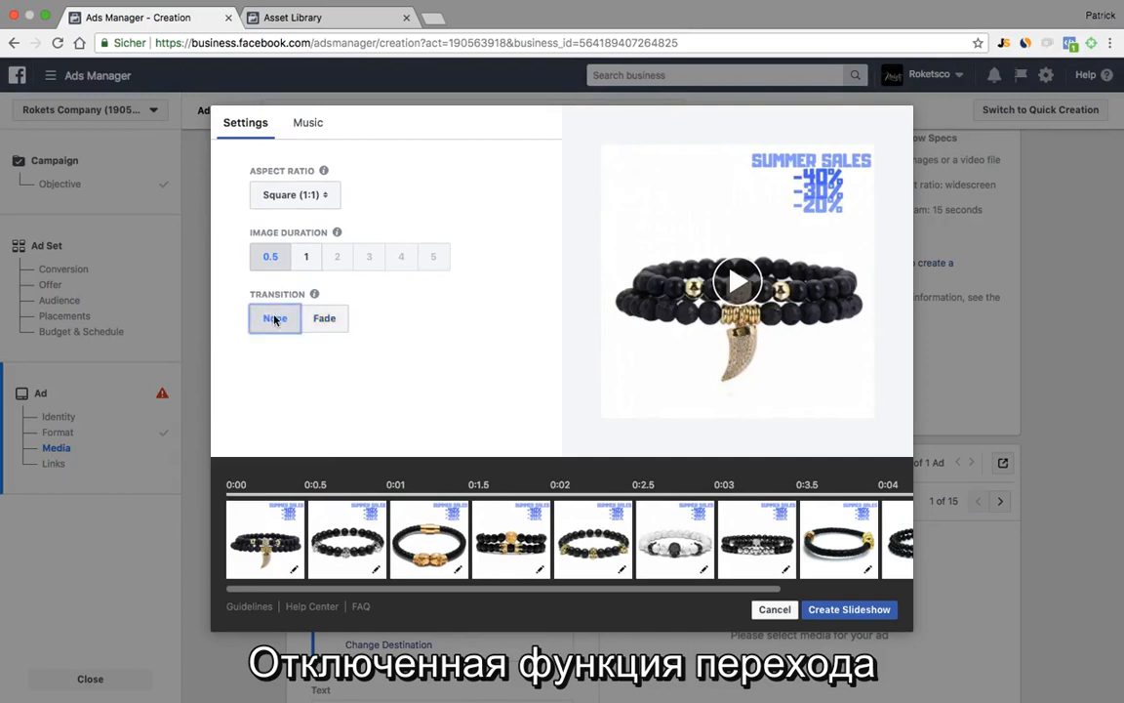
{"action": "left_click", "coordinate": [771, 281]}
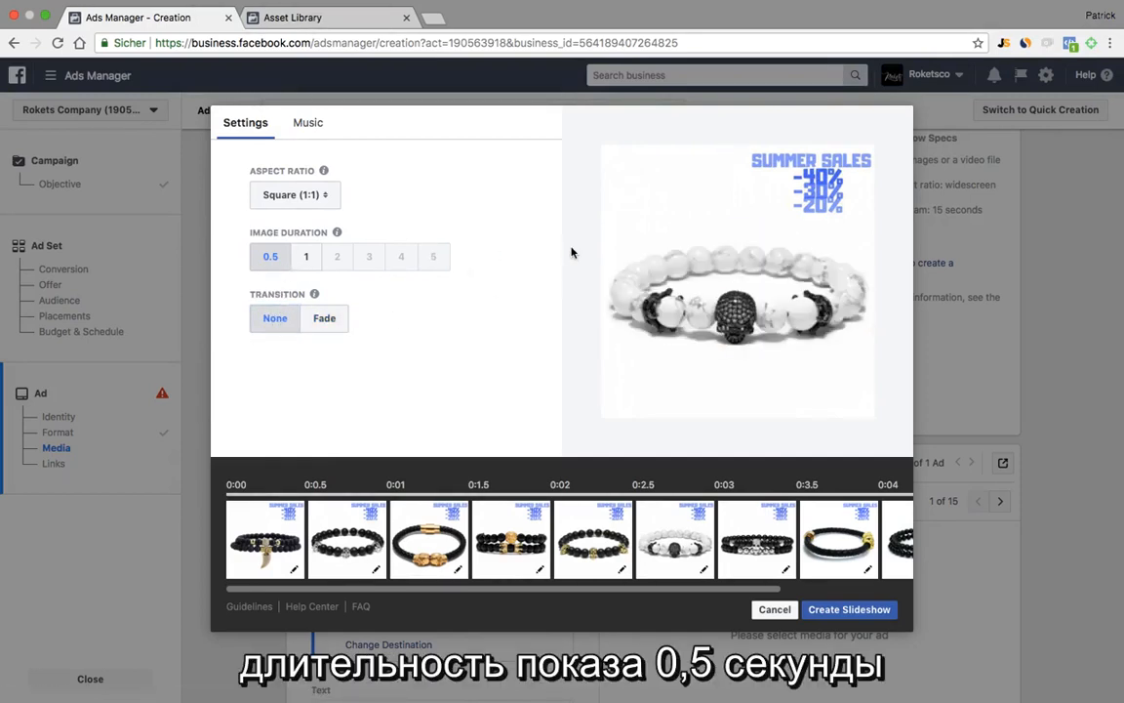
Review the aspect ratio options for the slideshow and keep Square (1:1)
{"action": "left_click", "coordinate": [310, 194]}
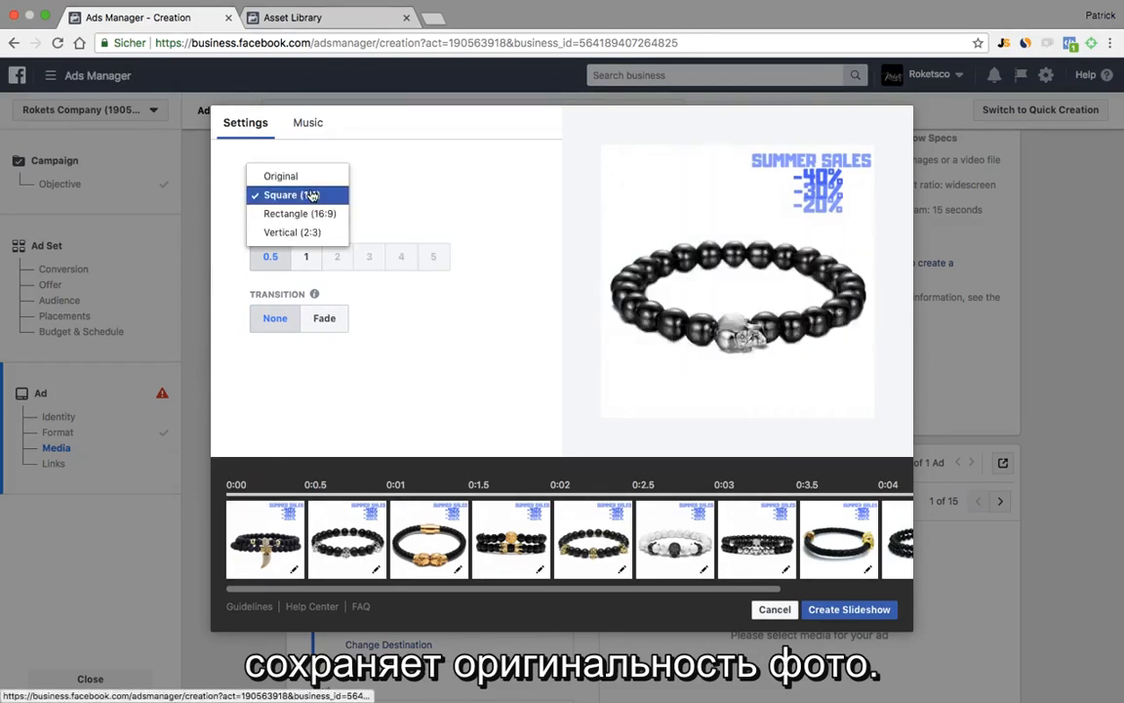
{"action": "left_click", "coordinate": [304, 195]}
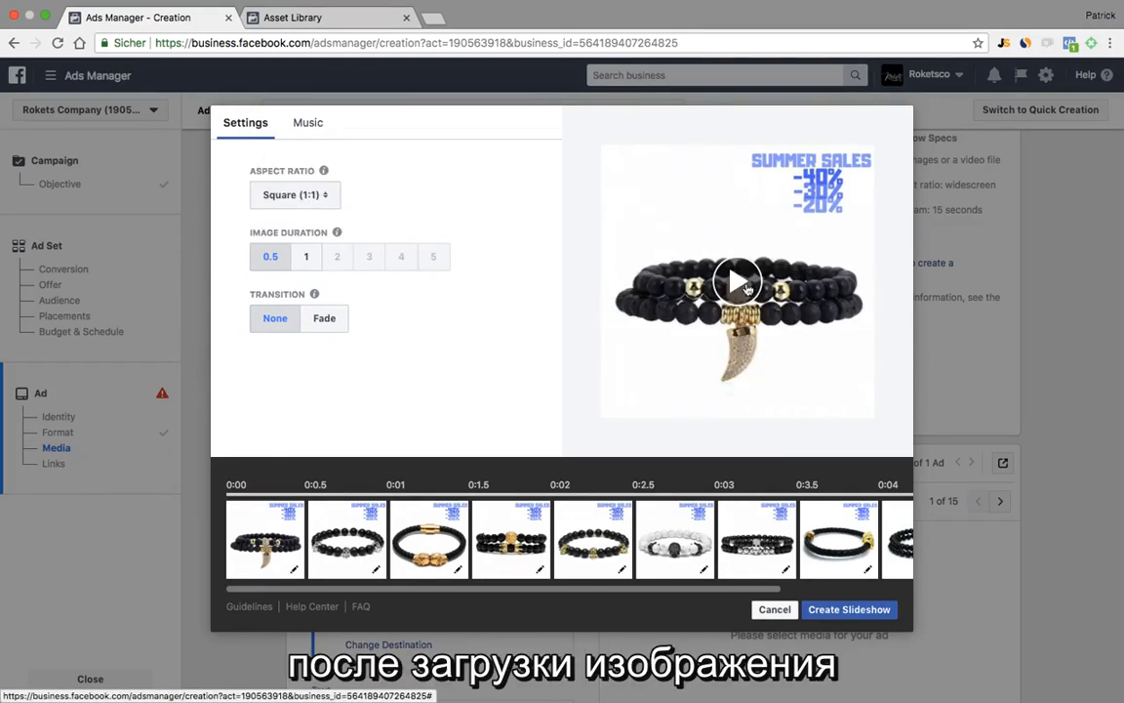
{"action": "left_click", "coordinate": [327, 198]}
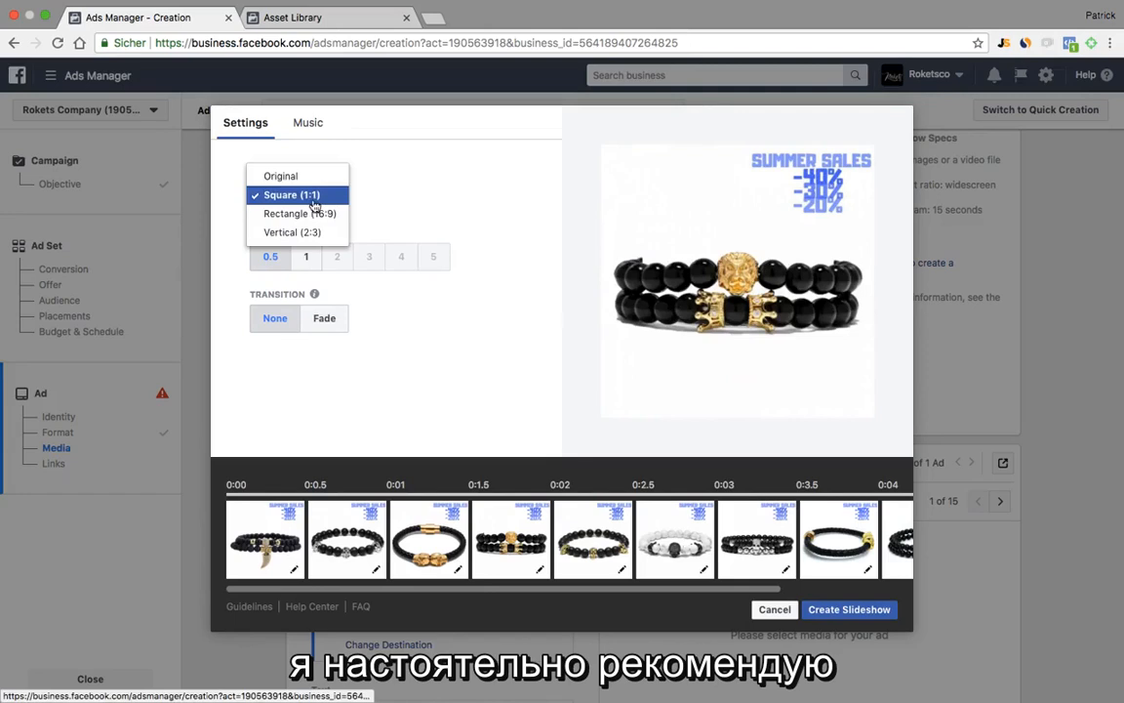
{"action": "left_click", "coordinate": [310, 196]}
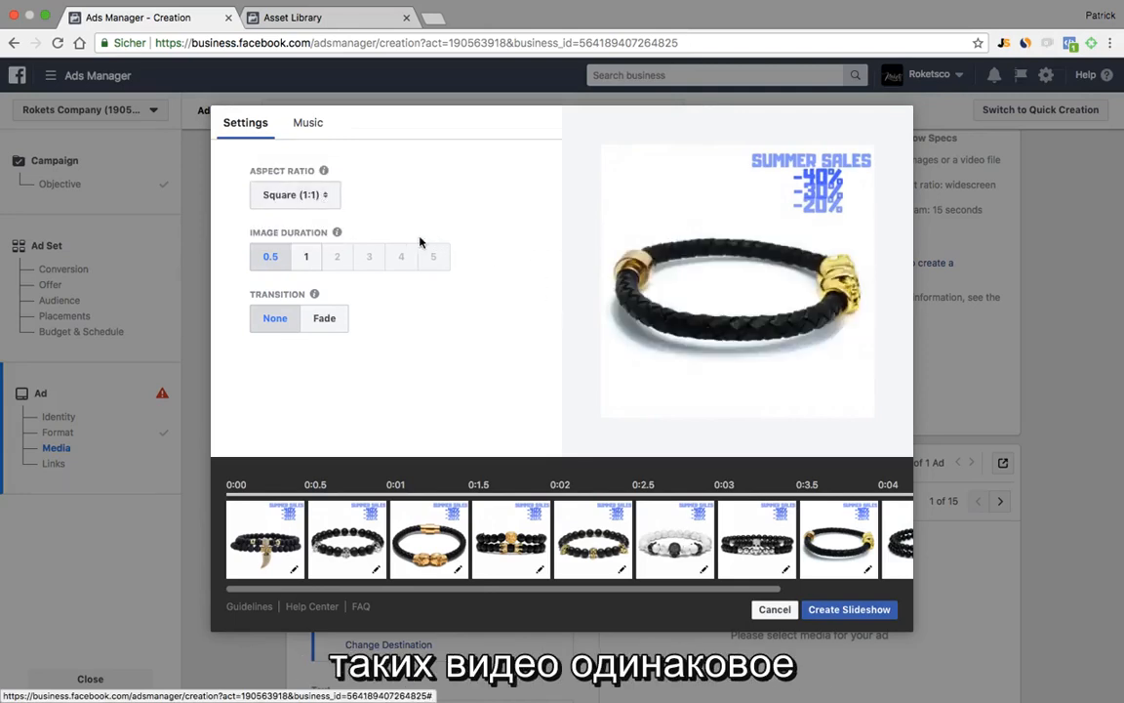
{"action": "left_click", "coordinate": [320, 199]}
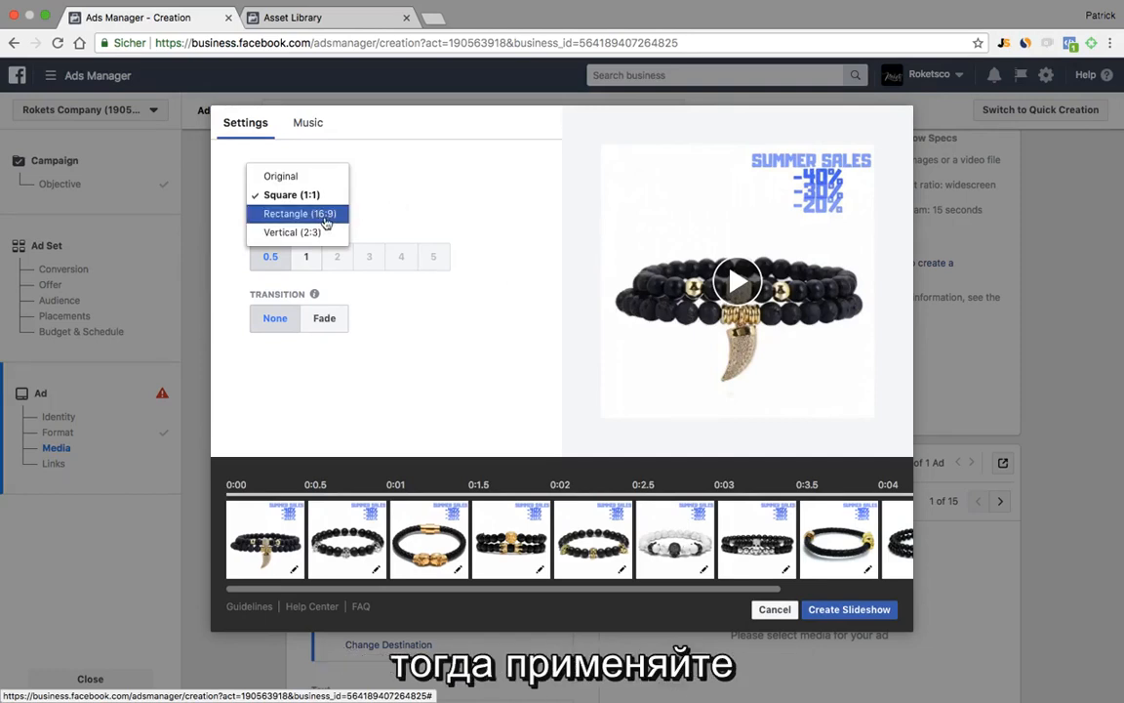
{"action": "left_click", "coordinate": [416, 200]}
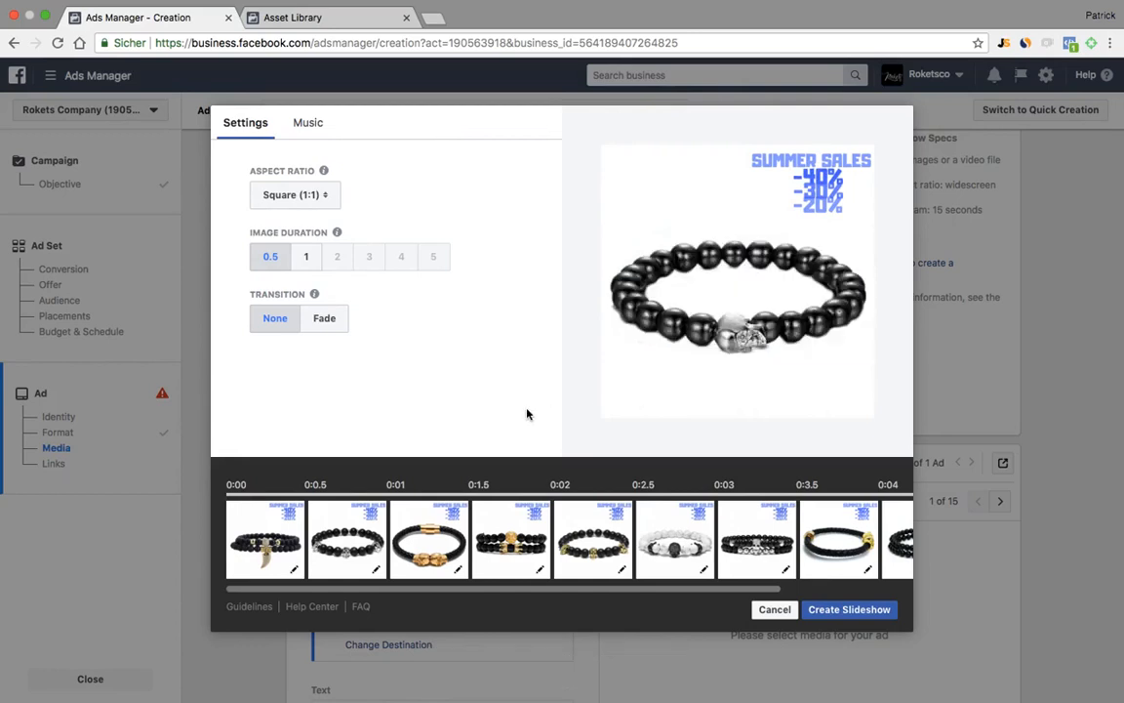
Move the white bracelet photo to second place in the slideshow and preview the new order
{"action": "left_click_drag", "start_coordinate": [583, 590], "coordinate": [539, 586]}
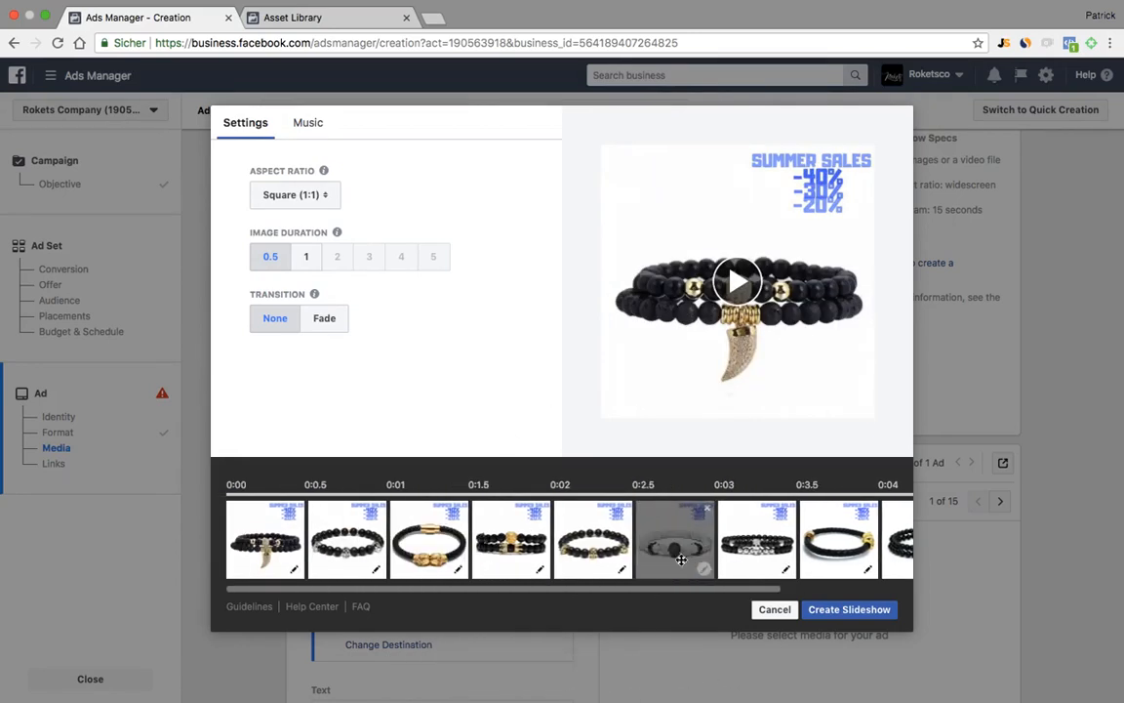
{"action": "left_click_drag", "start_coordinate": [652, 519], "coordinate": [327, 522]}
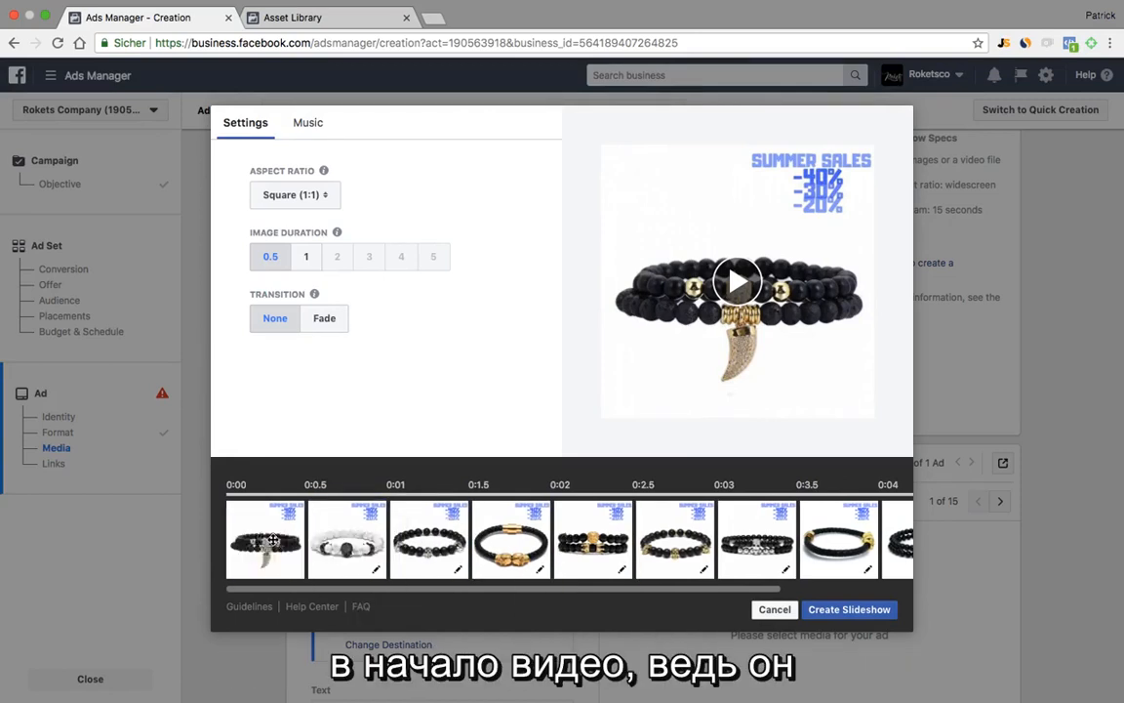
{"action": "left_click", "coordinate": [750, 298]}
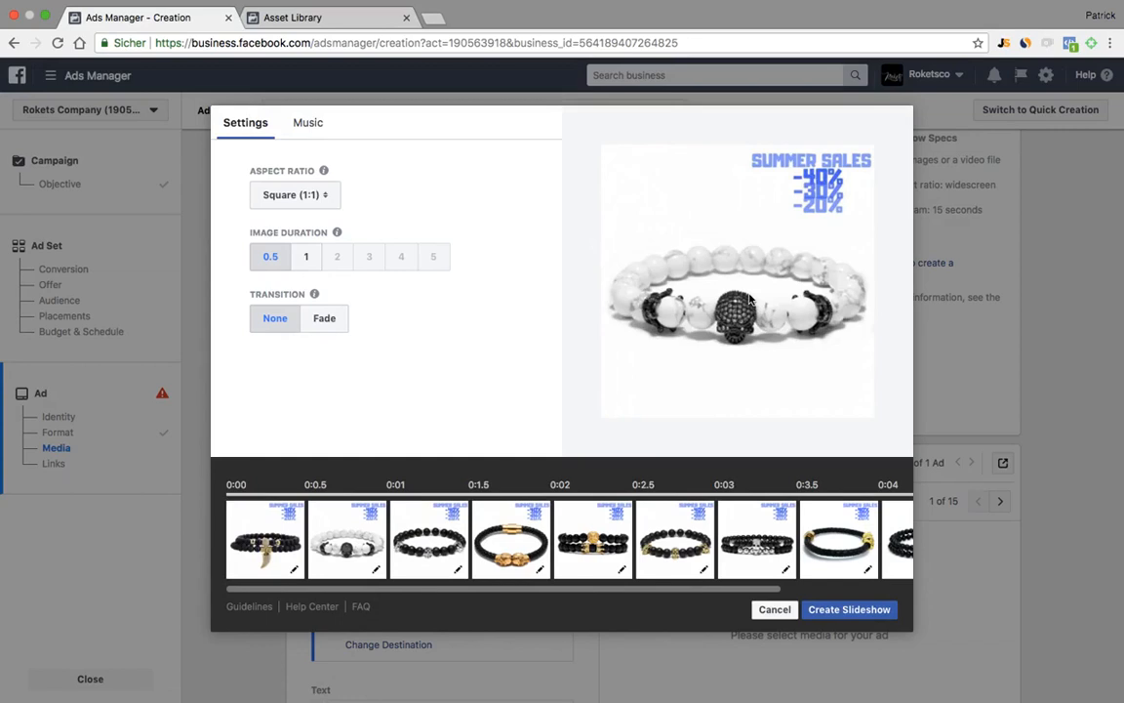
Move the silver-accented double bracelet to fifth, the multi-strand to seventh and the silver-skull bracelet to ninth place, and preview the slideshow
{"action": "left_click_drag", "start_coordinate": [547, 589], "coordinate": [632, 588]}
{"action": "left_click_drag", "start_coordinate": [648, 542], "coordinate": [463, 519]}
{"action": "left_click_drag", "start_coordinate": [478, 590], "coordinate": [513, 583]}
{"action": "left_click_drag", "start_coordinate": [783, 524], "coordinate": [574, 508]}
{"action": "left_click_drag", "start_coordinate": [836, 530], "coordinate": [739, 524]}
{"action": "left_click_drag", "start_coordinate": [641, 590], "coordinate": [395, 591]}
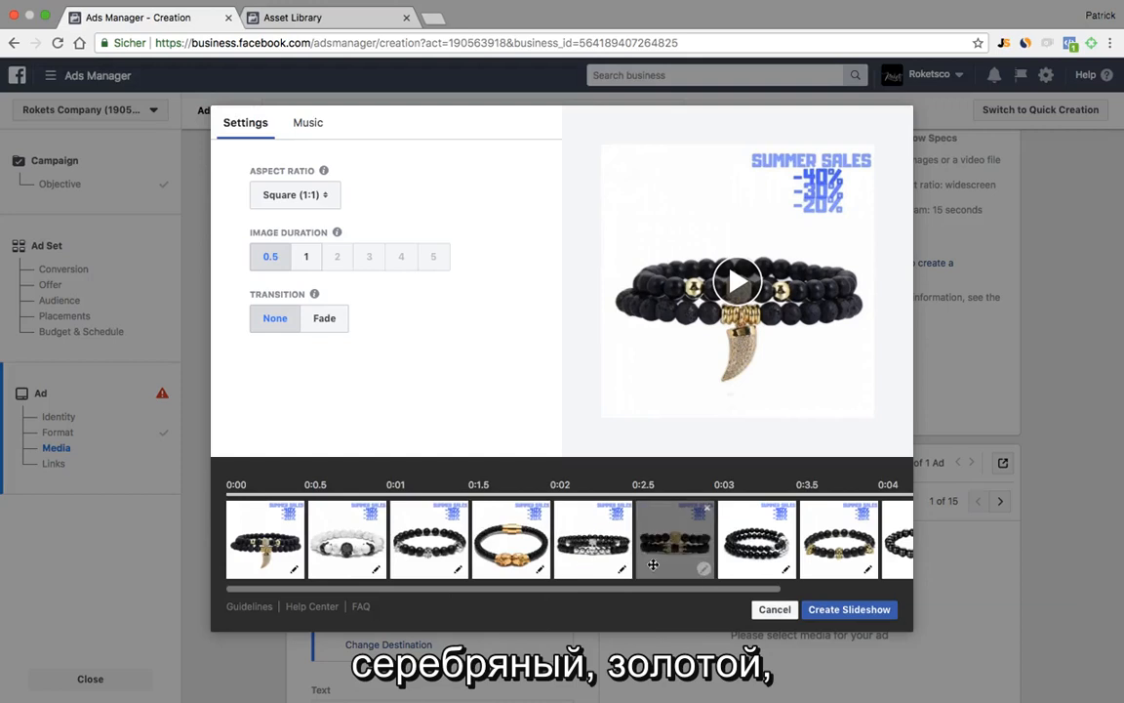
{"action": "scroll", "coordinate": [666, 586], "scroll_direction": "right", "scroll_amount": 2}
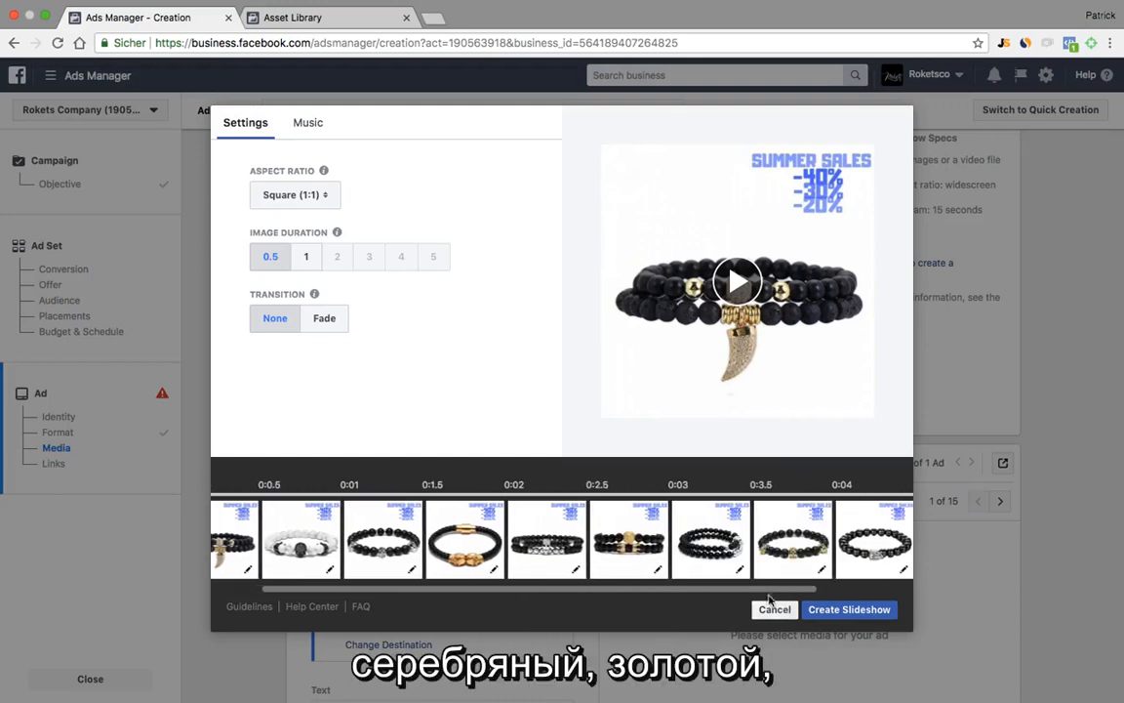
{"action": "left_click_drag", "start_coordinate": [770, 590], "coordinate": [462, 586]}
{"action": "left_click", "coordinate": [734, 284]}
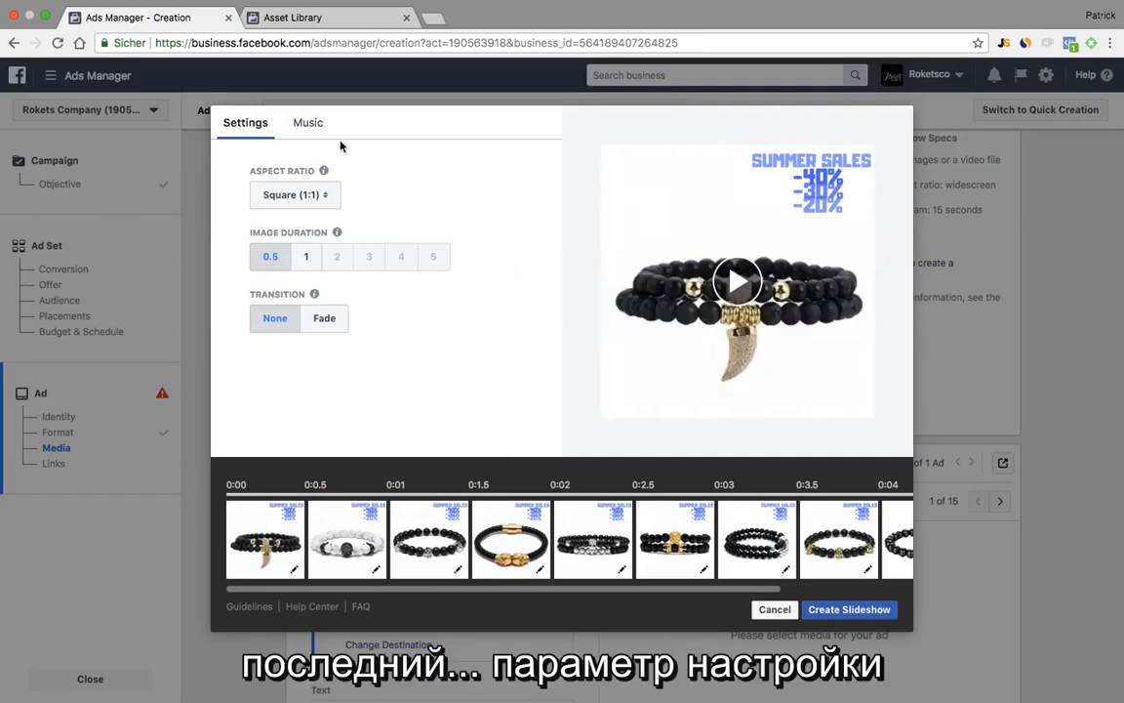
Browse the free music tracks for the slideshow, choose Chillwave and listen to it with the preview
{"action": "left_click", "coordinate": [313, 132]}
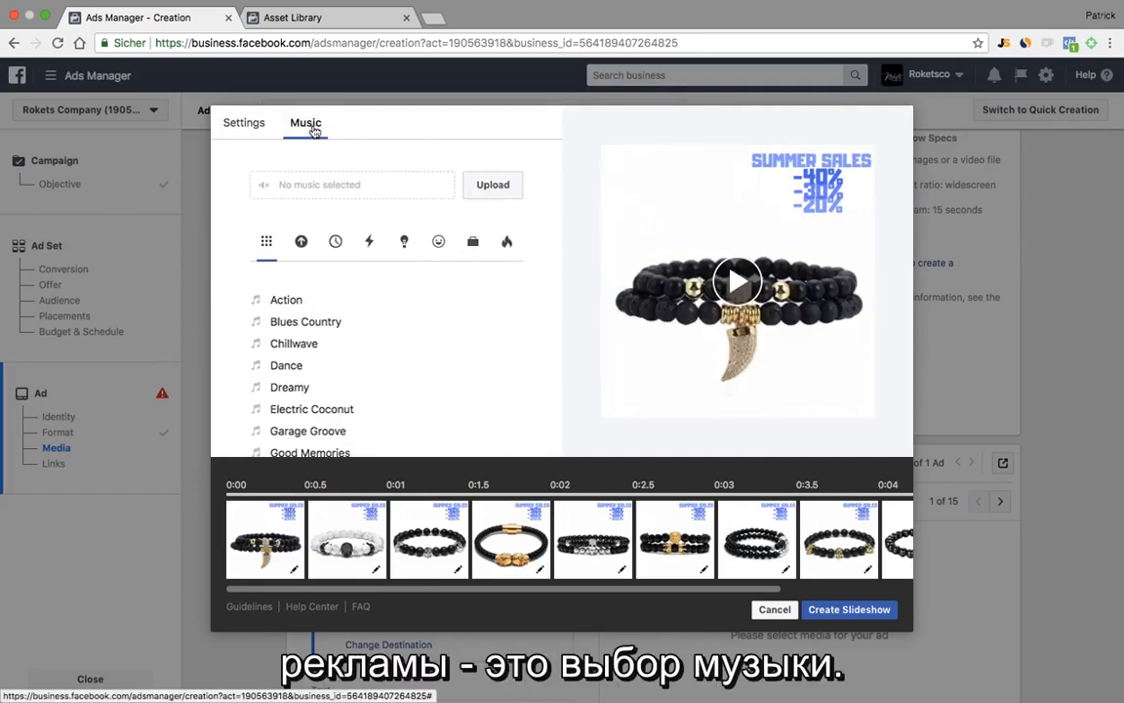
{"action": "scroll", "coordinate": [436, 302], "scroll_direction": "down", "scroll_amount": 2}
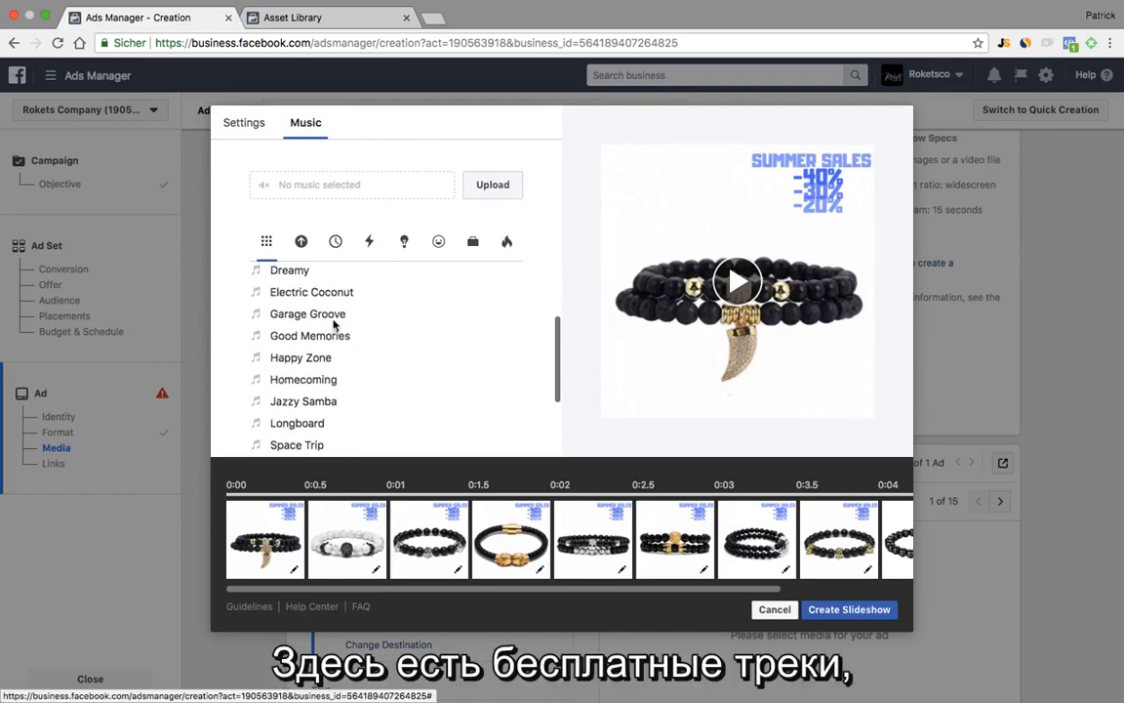
{"action": "scroll", "coordinate": [326, 321], "scroll_direction": "up", "scroll_amount": 2}
{"action": "scroll", "coordinate": [283, 298], "scroll_direction": "up", "scroll_amount": 1}
{"action": "scroll", "coordinate": [284, 308], "scroll_direction": "down", "scroll_amount": 1}
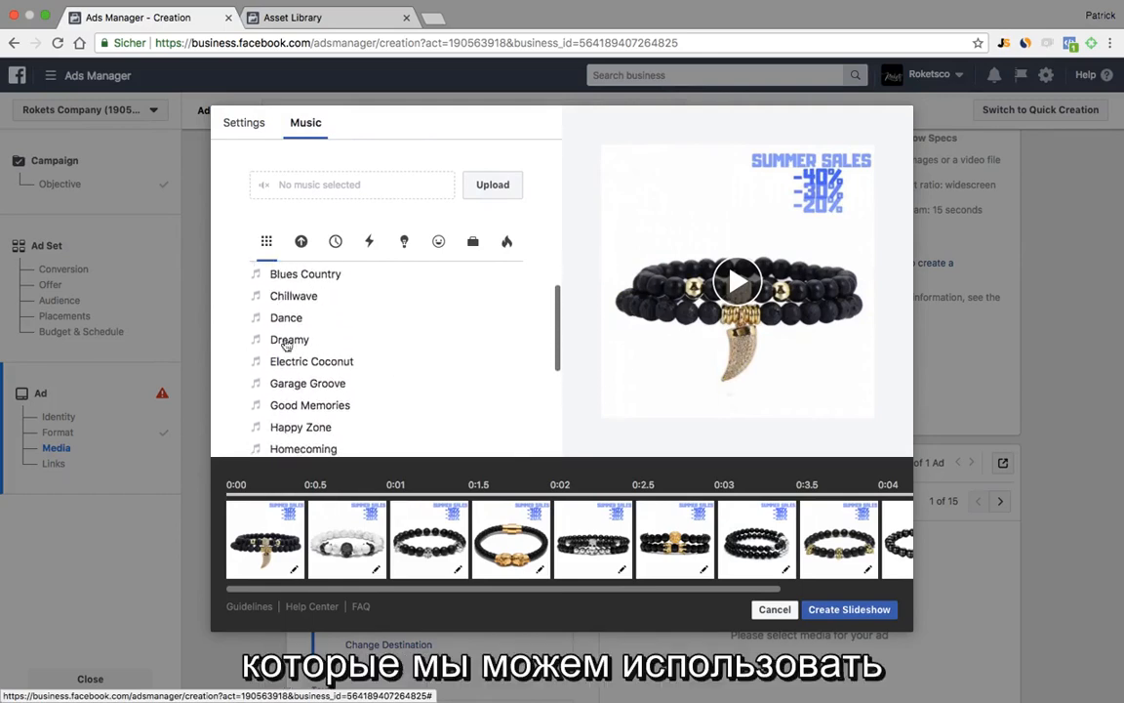
{"action": "scroll", "coordinate": [304, 339], "scroll_direction": "up", "scroll_amount": 2}
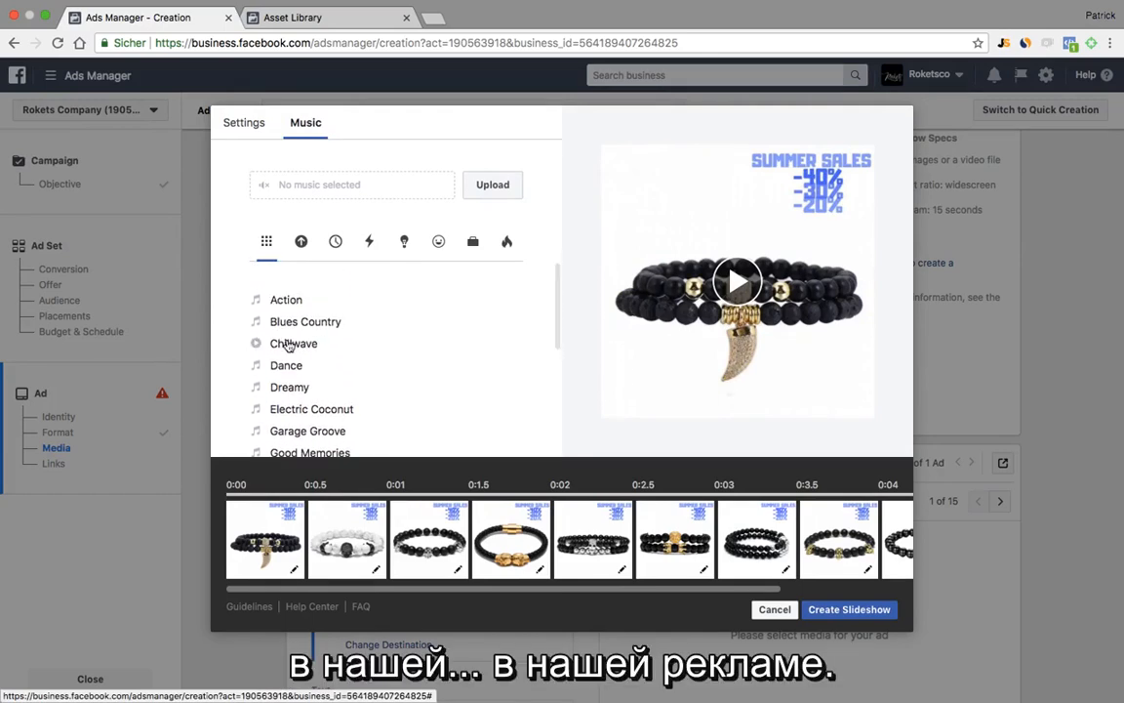
{"action": "left_click", "coordinate": [288, 344]}
{"action": "key", "text": "XF86AudioLowerVolume"}
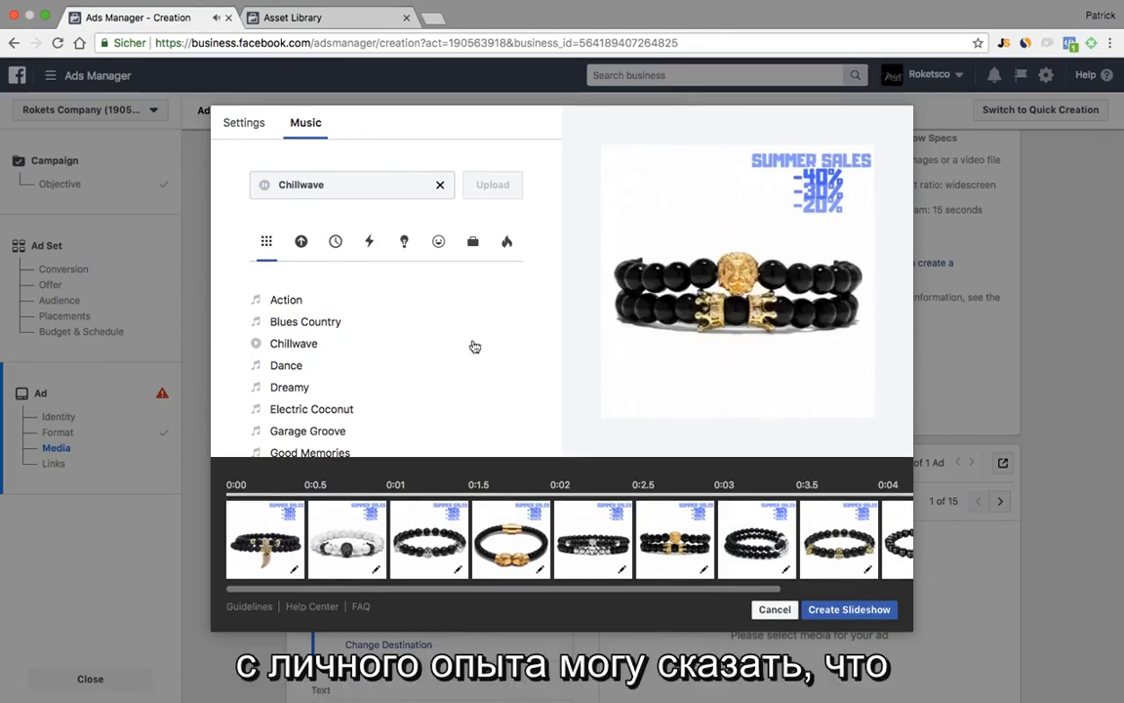
Look through the rest of the track list, try Action and Blues Country, and select Chillwave again
{"action": "scroll", "coordinate": [312, 326], "scroll_direction": "down", "scroll_amount": 3}
{"action": "scroll", "coordinate": [540, 342], "scroll_direction": "down", "scroll_amount": 1}
{"action": "scroll", "coordinate": [435, 332], "scroll_direction": "down", "scroll_amount": 2}
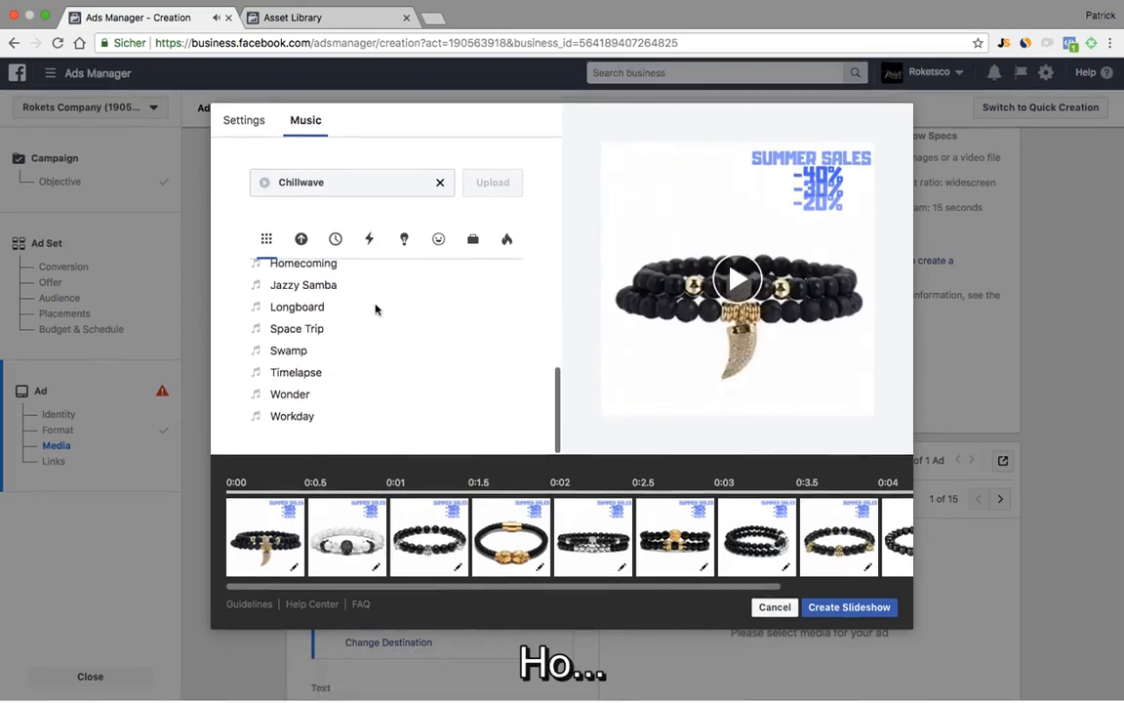
{"action": "scroll", "coordinate": [334, 359], "scroll_direction": "up", "scroll_amount": 5}
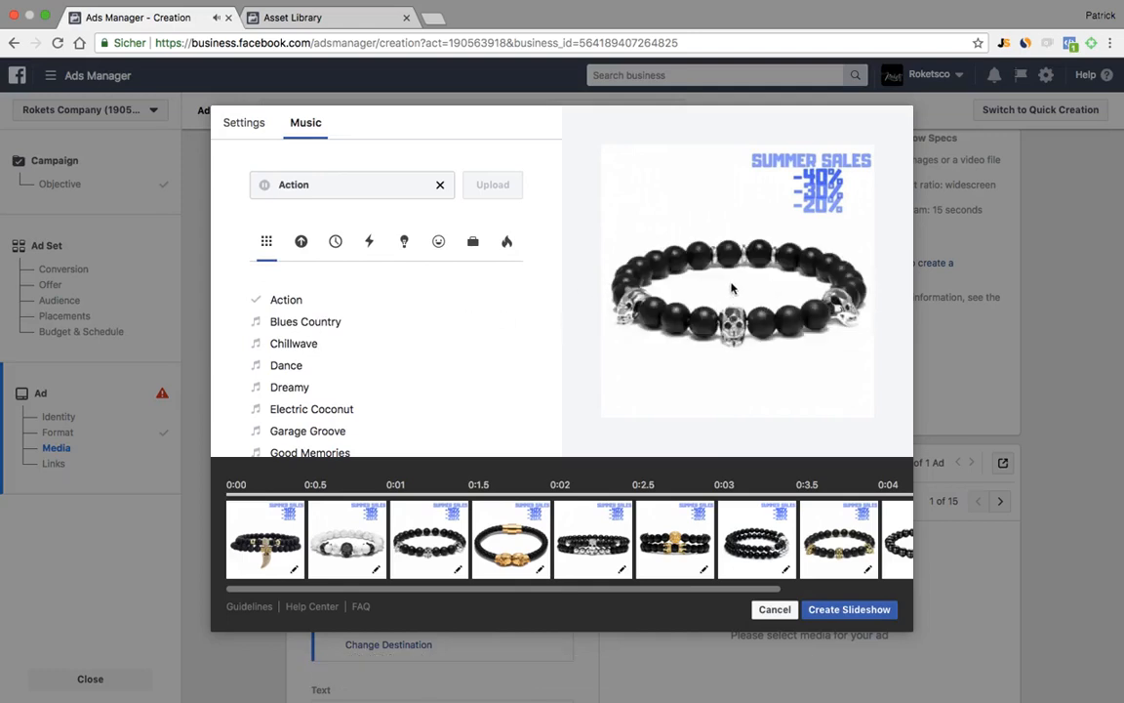
{"action": "left_click", "coordinate": [305, 326]}
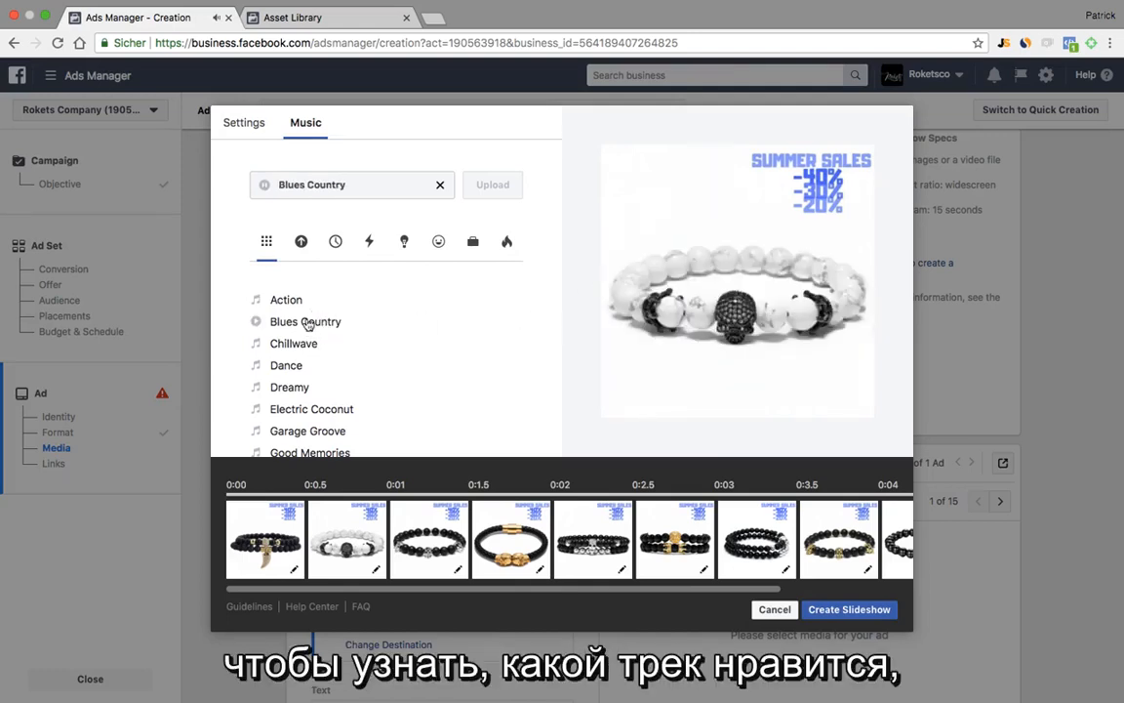
{"action": "left_click", "coordinate": [298, 346]}
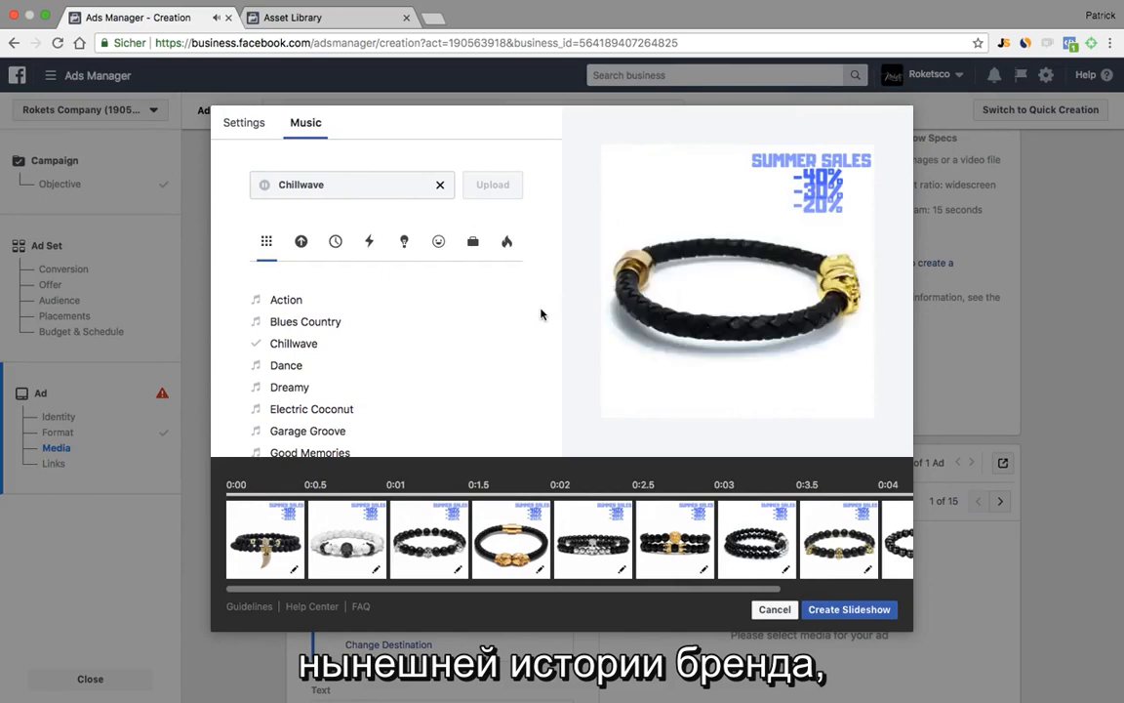
Preview the slideshow once more with the Chillwave track and create the slideshow video
{"action": "scroll", "coordinate": [337, 323], "scroll_direction": "down", "scroll_amount": 5}
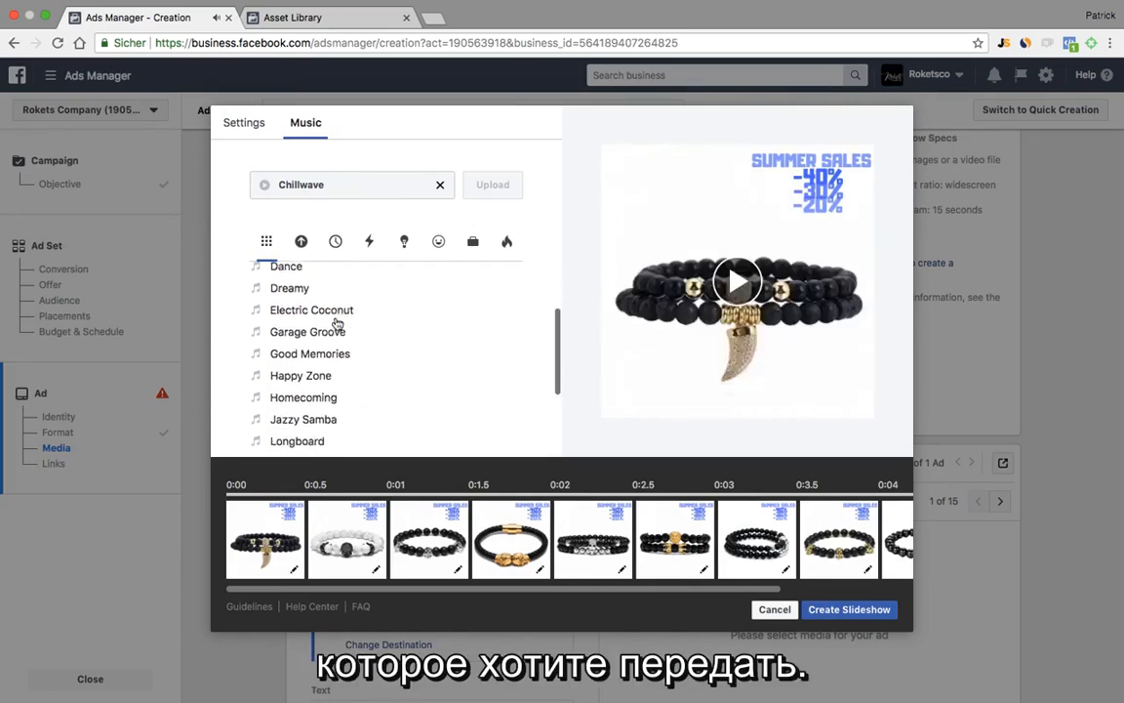
{"action": "scroll", "coordinate": [326, 395], "scroll_direction": "up", "scroll_amount": 5}
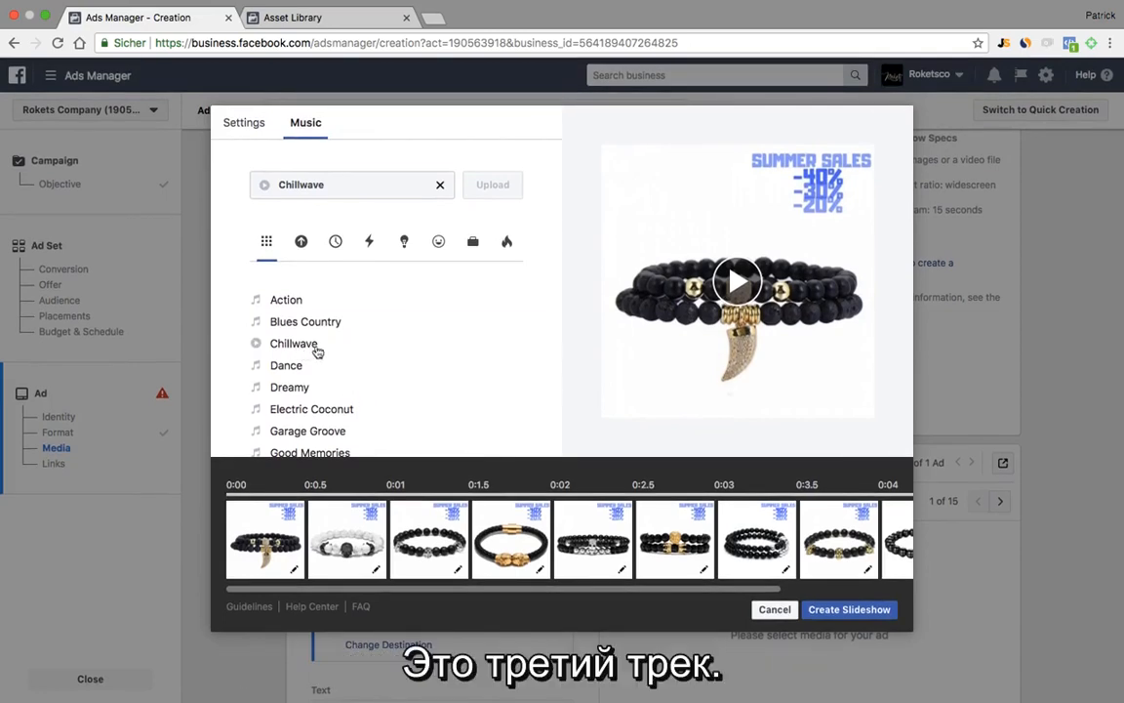
{"action": "left_click", "coordinate": [739, 283]}
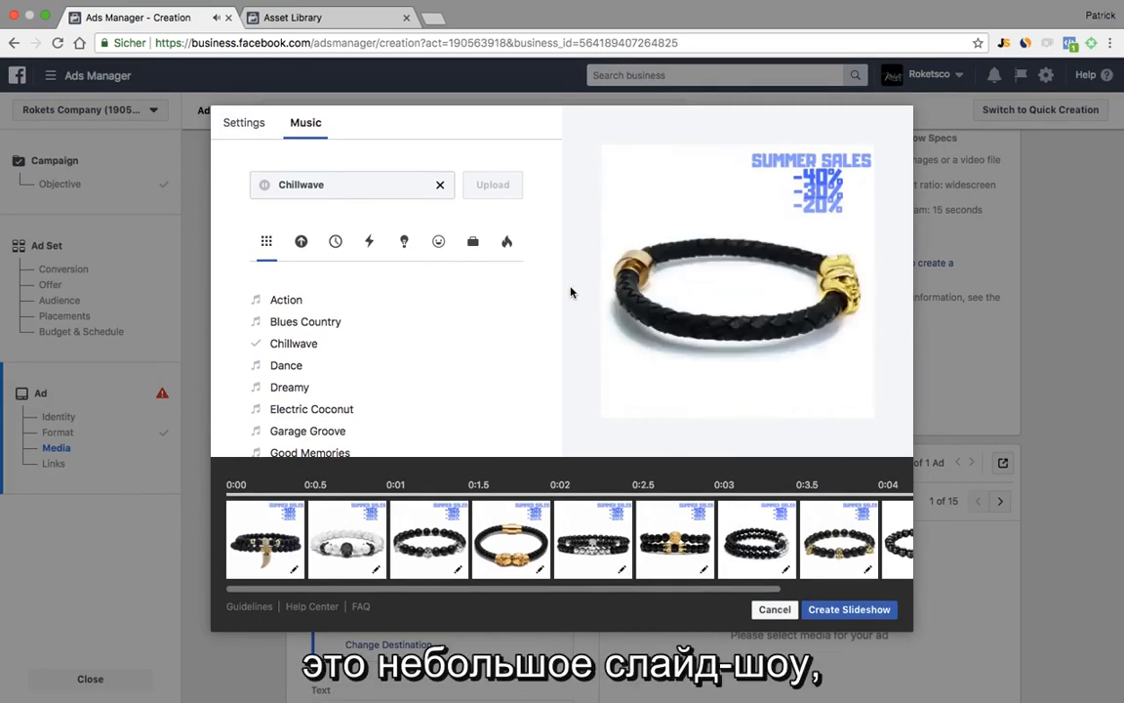
{"action": "left_click", "coordinate": [849, 610]}
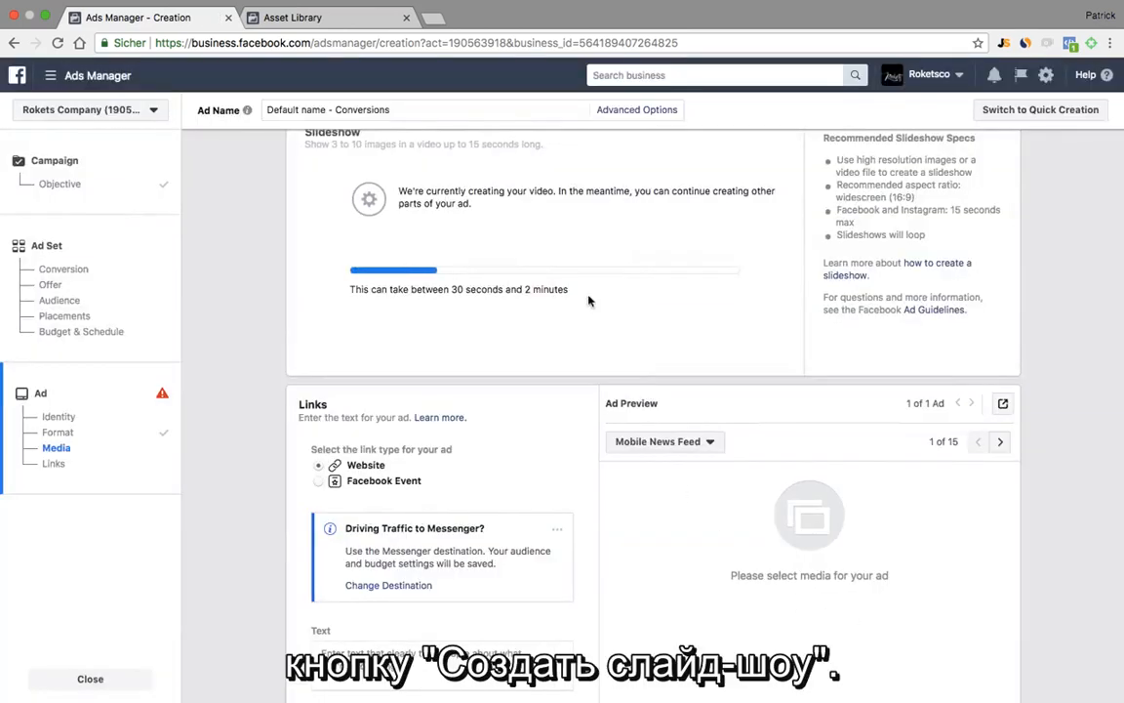
Check the slideshow's processing estimate, close the open video's details in the Asset Library, and return to the ad
{"action": "left_click_drag", "start_coordinate": [485, 291], "coordinate": [565, 289]}
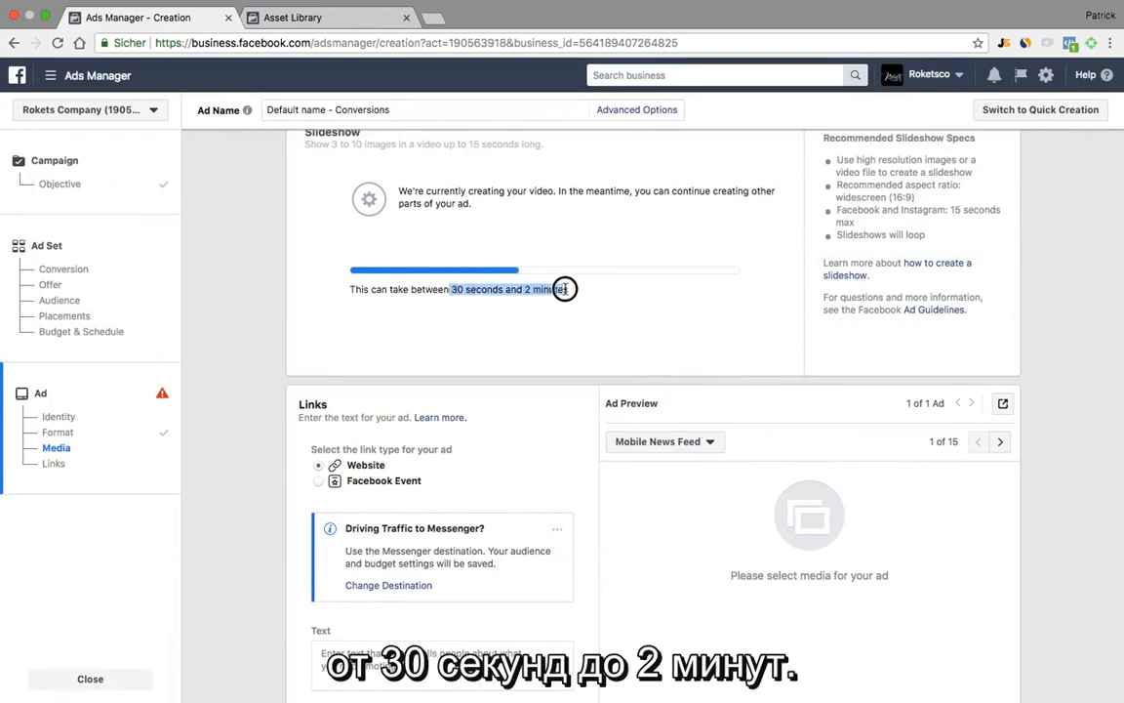
{"action": "scroll", "coordinate": [559, 319], "scroll_direction": "up", "scroll_amount": 1}
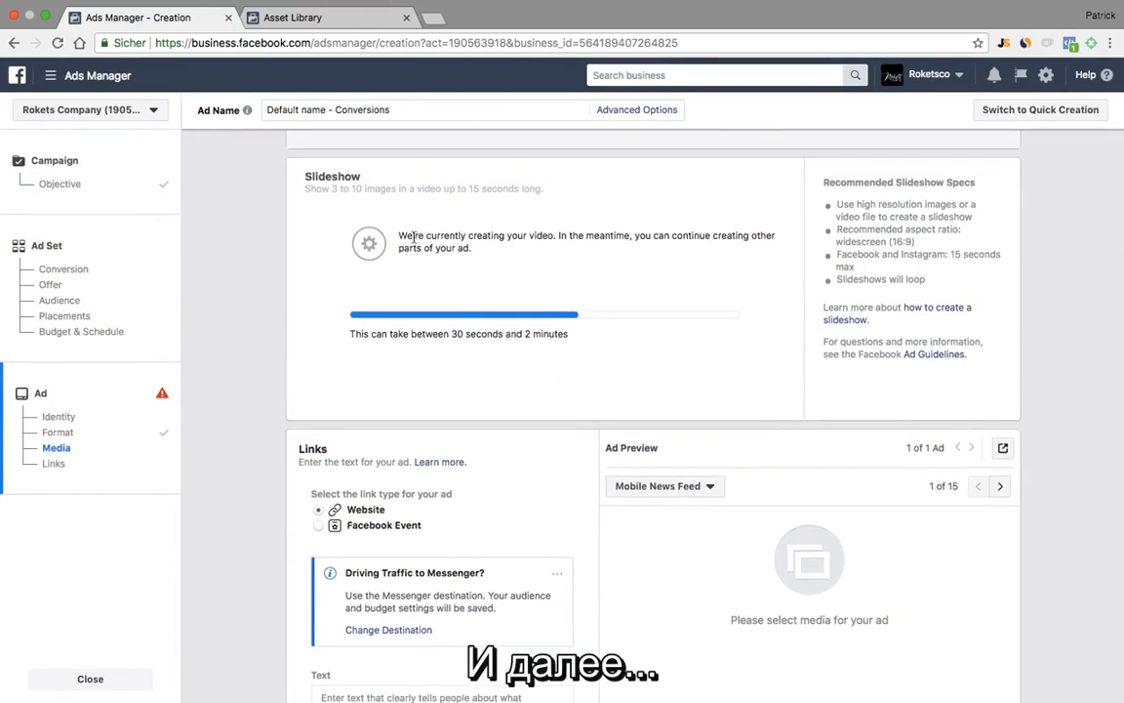
{"action": "left_click", "coordinate": [331, 19]}
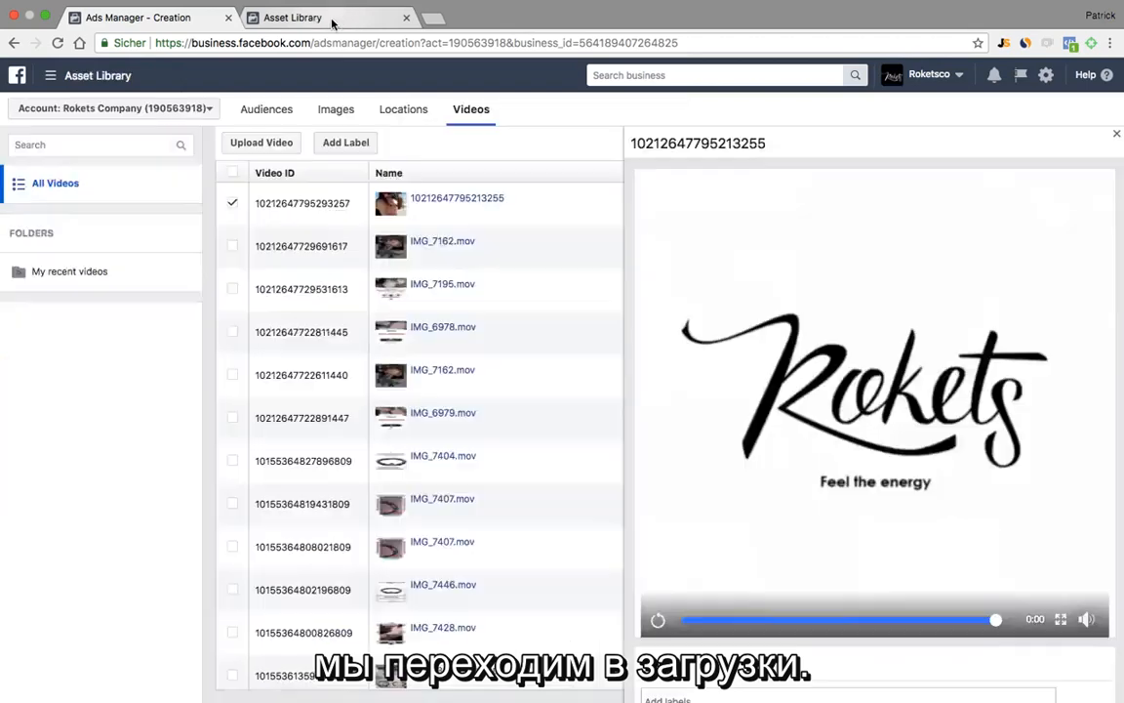
{"action": "left_click", "coordinate": [1119, 134]}
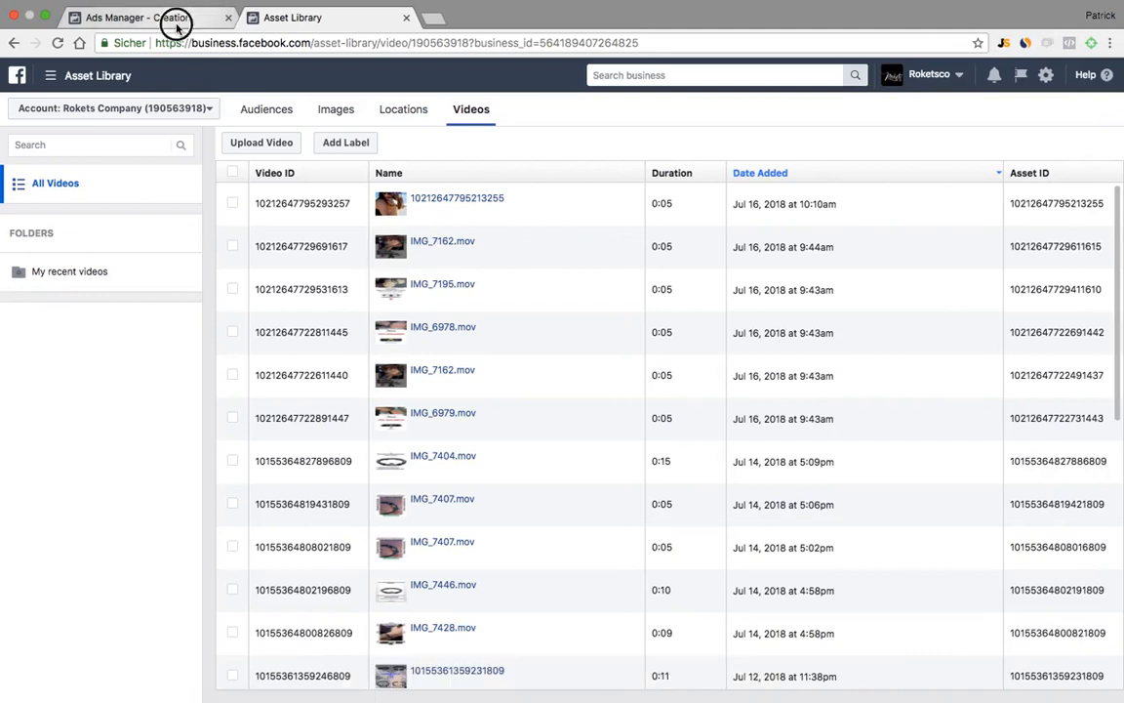
{"action": "left_click", "coordinate": [146, 18]}
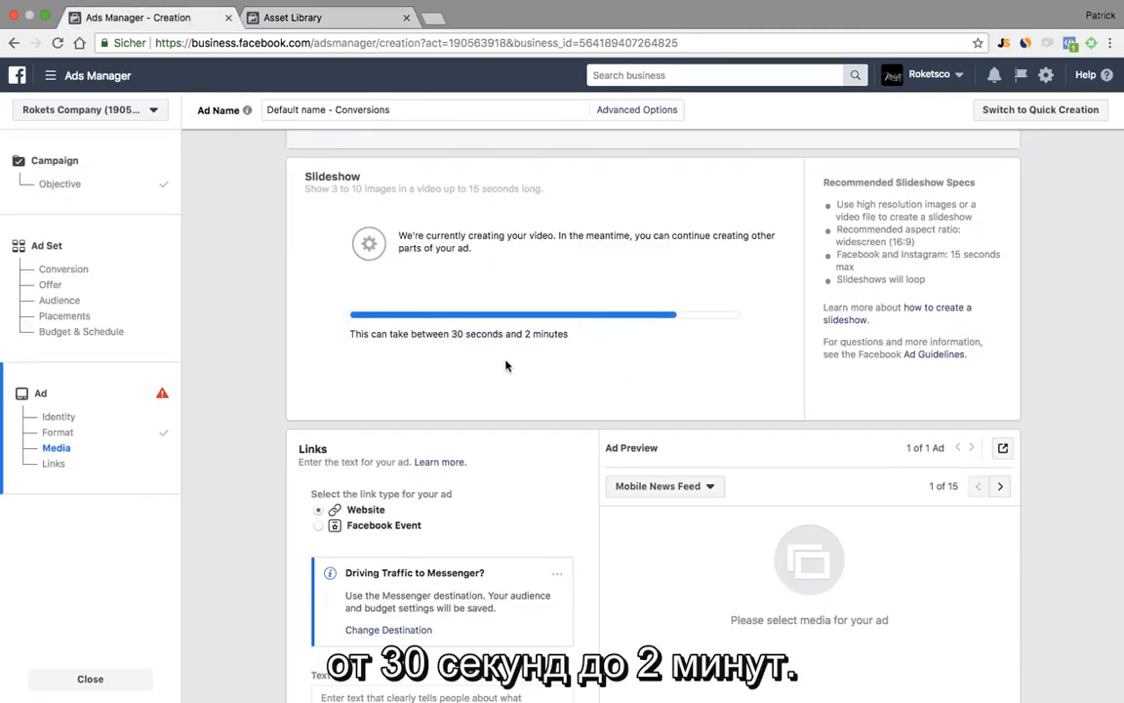
Examine the finished slideshow and play it in the ad's Mobile News Feed preview
{"action": "scroll", "coordinate": [496, 357], "scroll_direction": "down", "scroll_amount": 1}
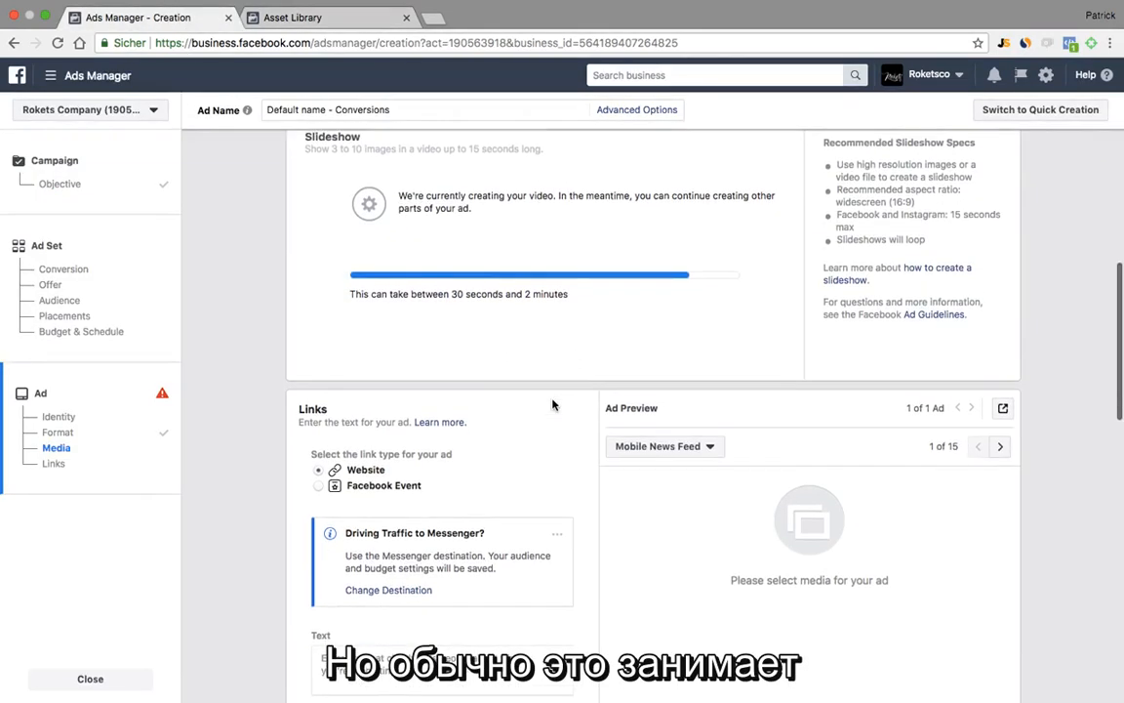
{"action": "left_click_drag", "start_coordinate": [452, 327], "coordinate": [477, 328]}
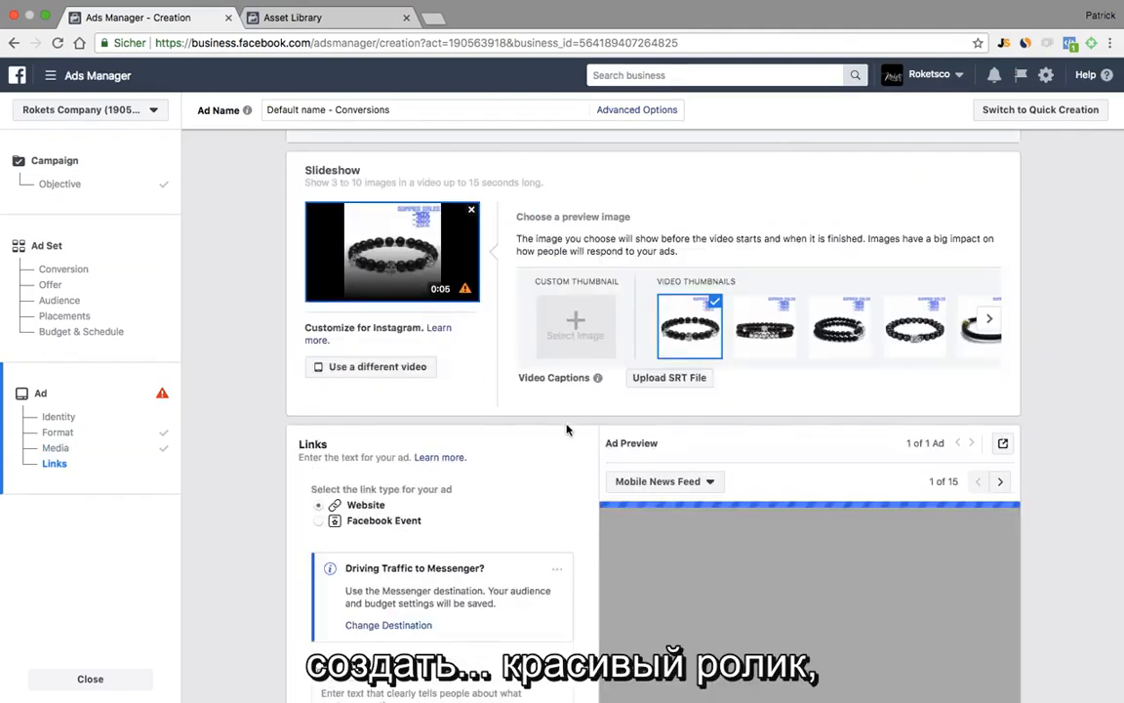
{"action": "scroll", "coordinate": [574, 435], "scroll_direction": "down", "scroll_amount": 2}
{"action": "scroll", "coordinate": [605, 415], "scroll_direction": "down", "scroll_amount": 2}
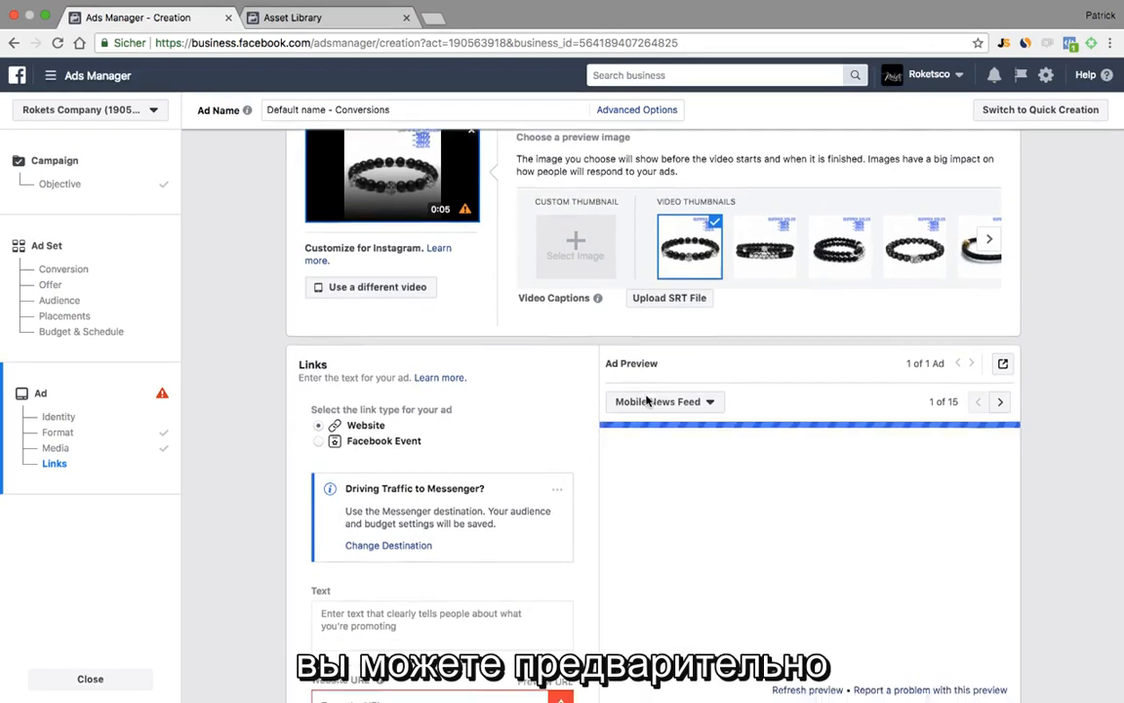
{"action": "left_click", "coordinate": [743, 479]}
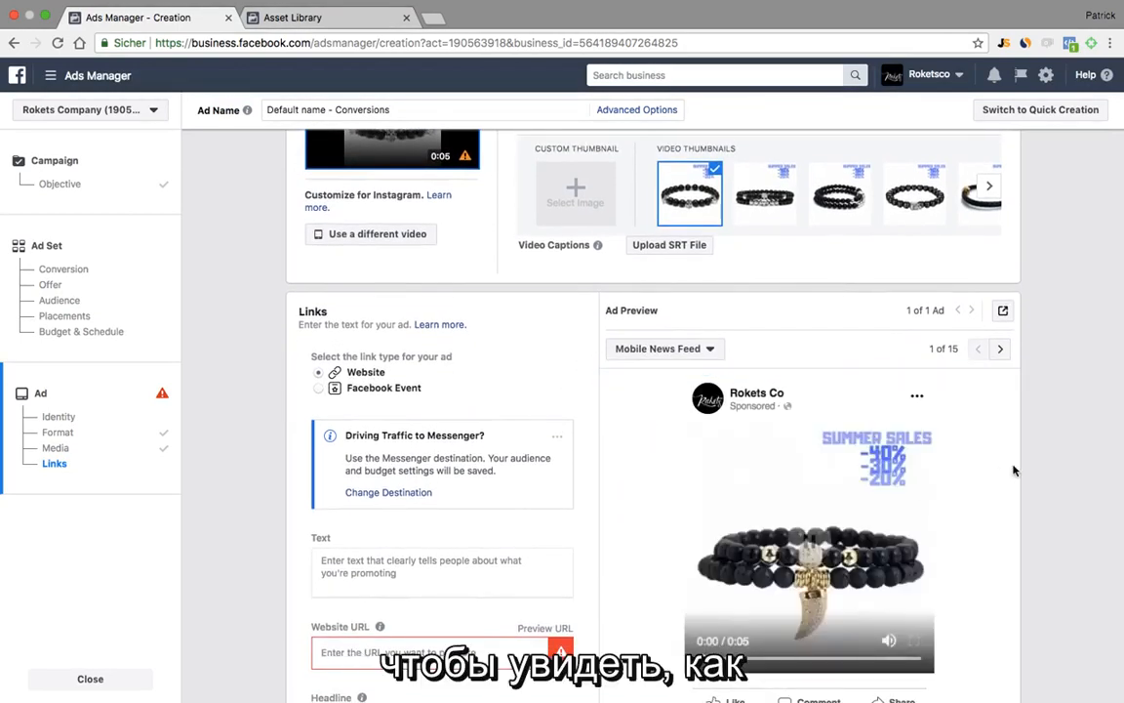
{"action": "scroll", "coordinate": [744, 479], "scroll_direction": "down", "scroll_amount": 2}
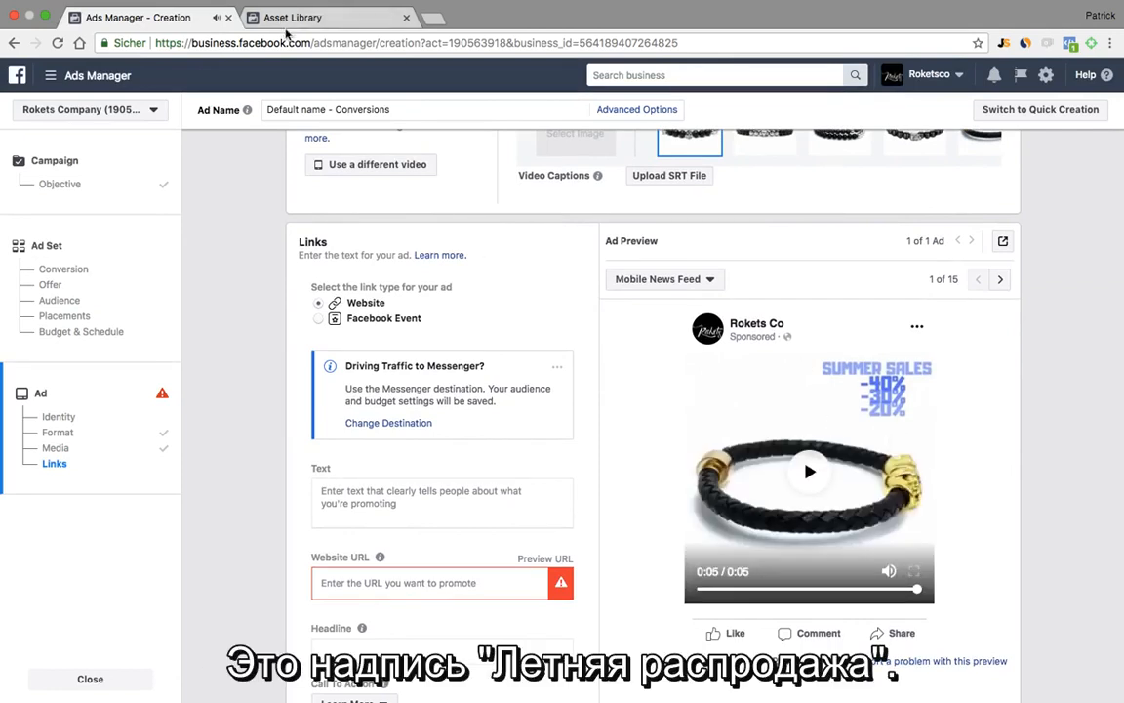
Switch to the Asset Library, reload the video list and play the newest slideshow video
{"action": "left_click", "coordinate": [322, 20]}
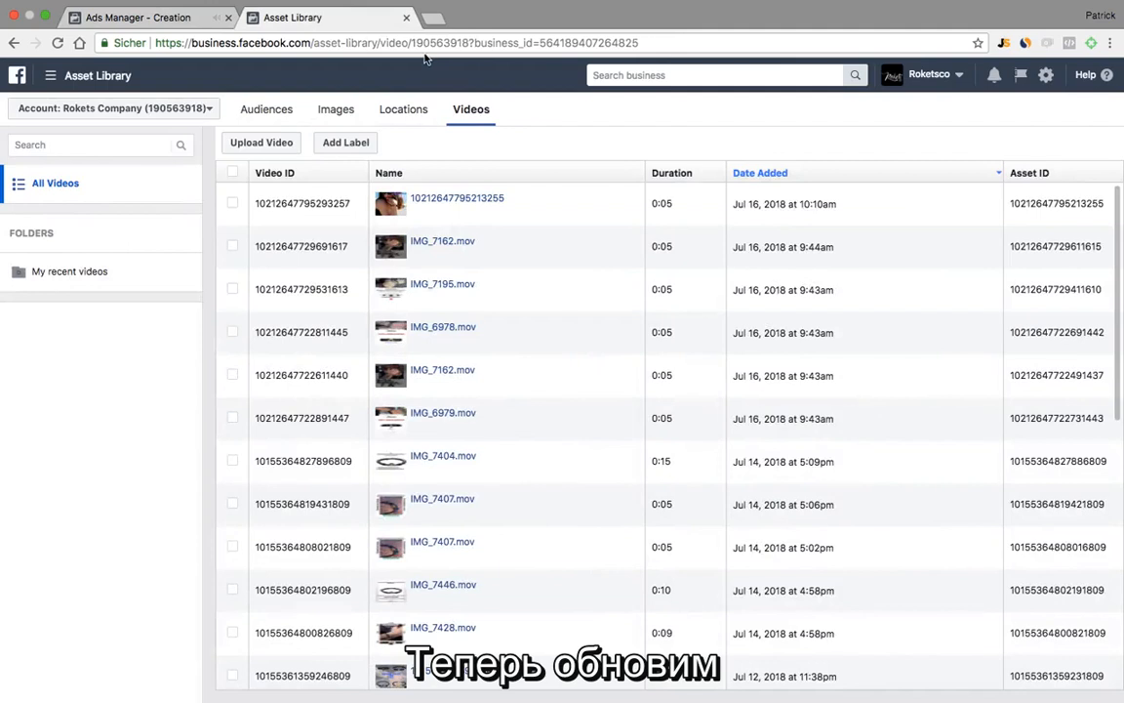
{"action": "left_click", "coordinate": [426, 45]}
{"action": "key", "text": "Return"}
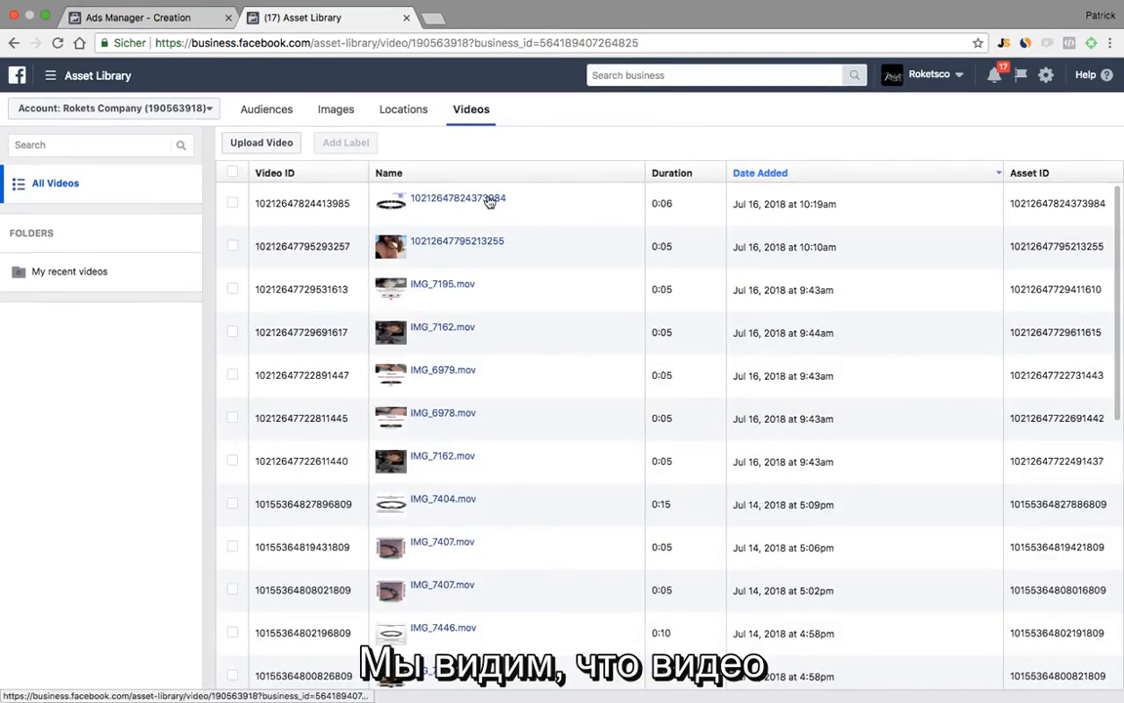
{"action": "left_click", "coordinate": [493, 200]}
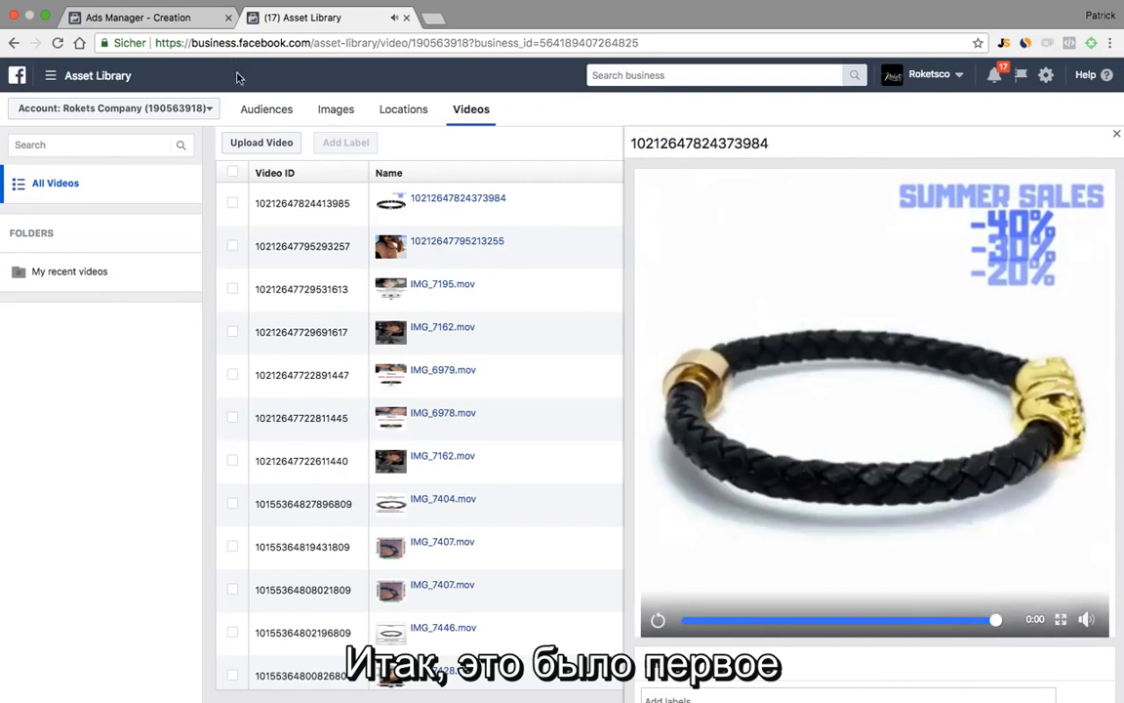
Return to the Ads Manager ad and remove the finished slideshow from its media
{"action": "left_click", "coordinate": [188, 21]}
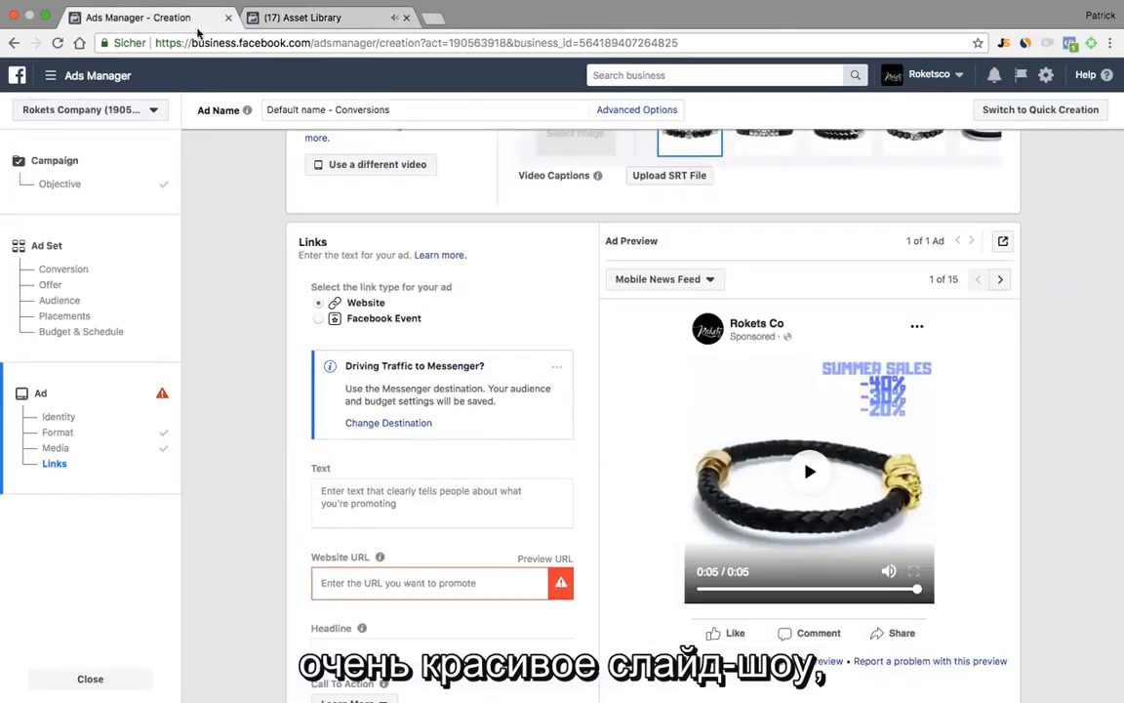
{"action": "scroll", "coordinate": [411, 317], "scroll_direction": "up", "scroll_amount": 3}
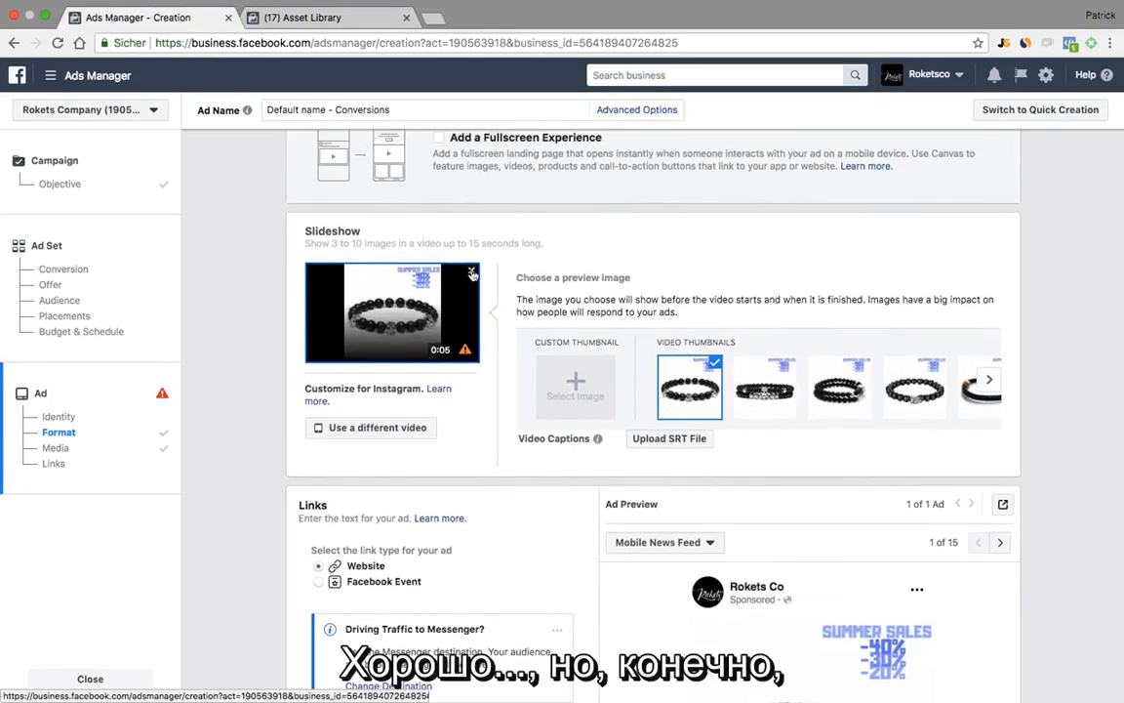
{"action": "left_click", "coordinate": [471, 271]}
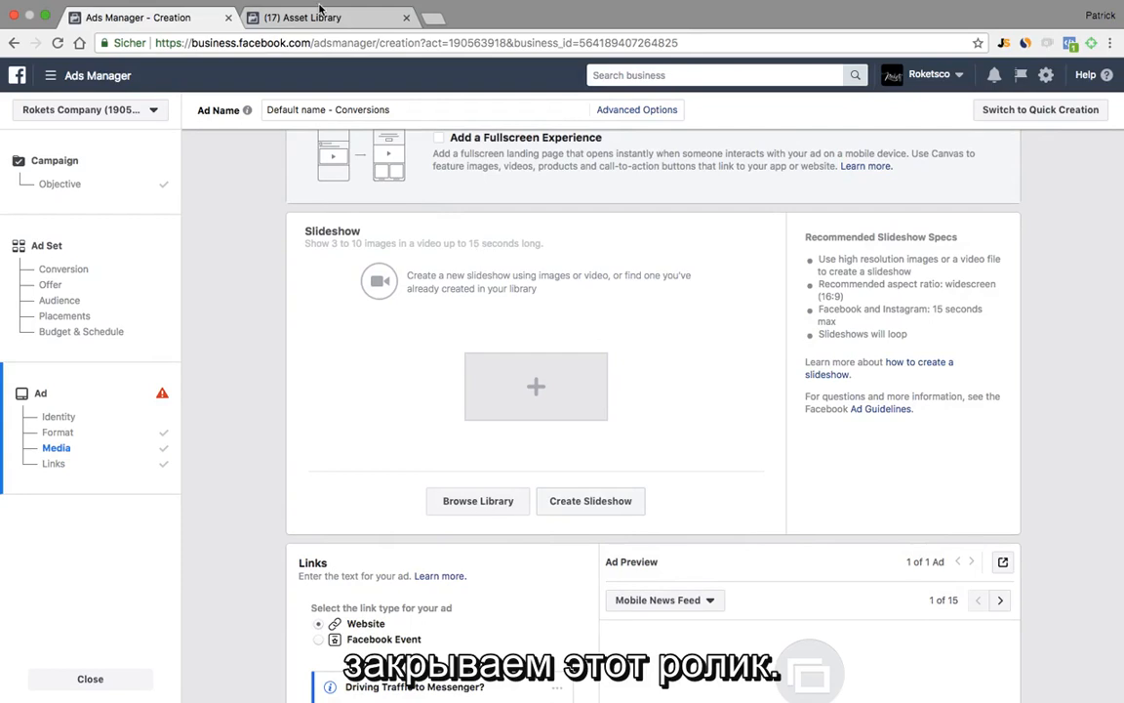
{"action": "left_click", "coordinate": [316, 22]}
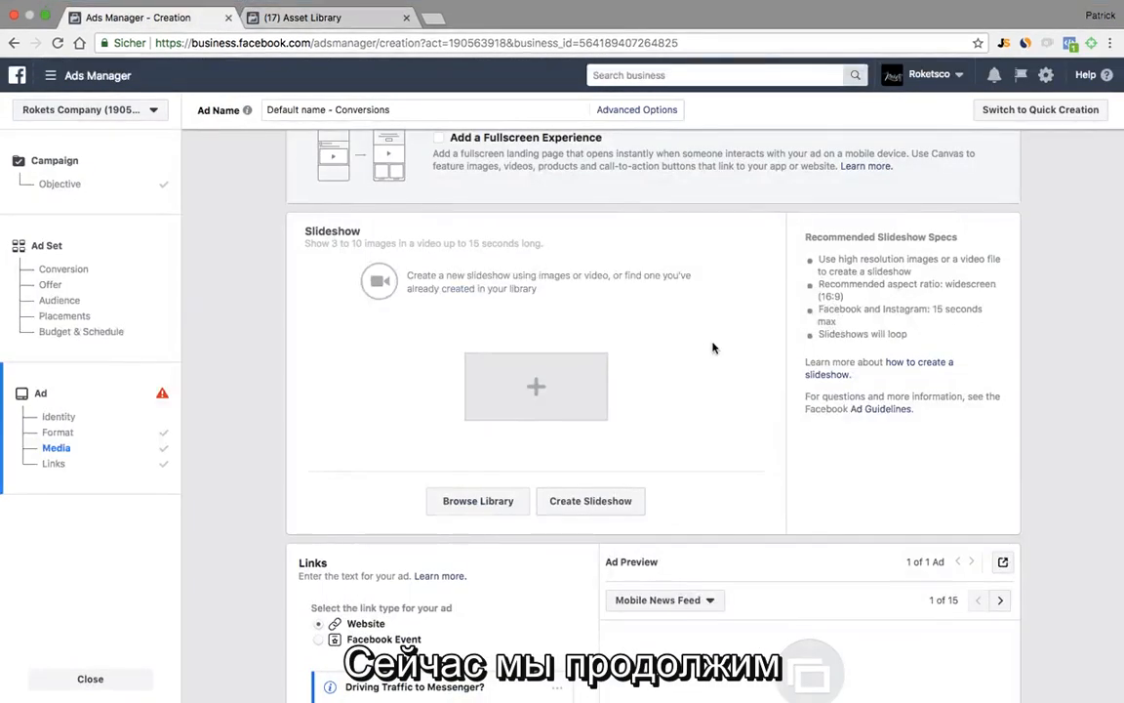
Start a new slideshow with a 0.5-second image duration and open the account images for selection
{"action": "left_click", "coordinate": [625, 503]}
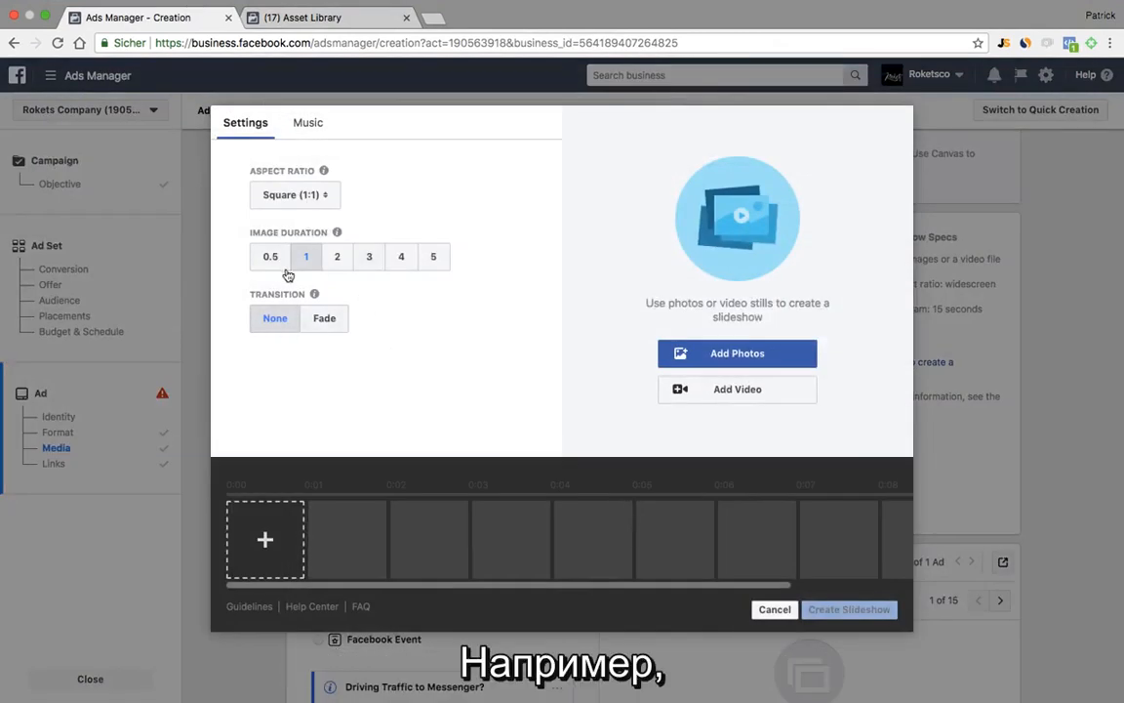
{"action": "left_click", "coordinate": [271, 258]}
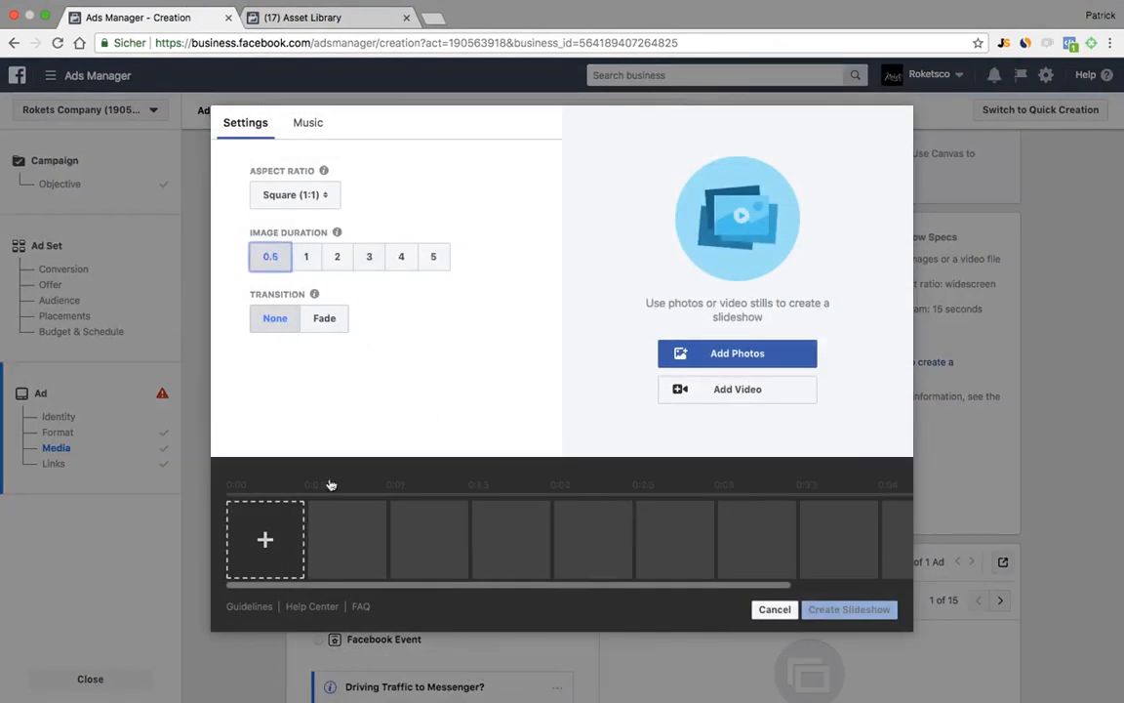
{"action": "left_click", "coordinate": [781, 361]}
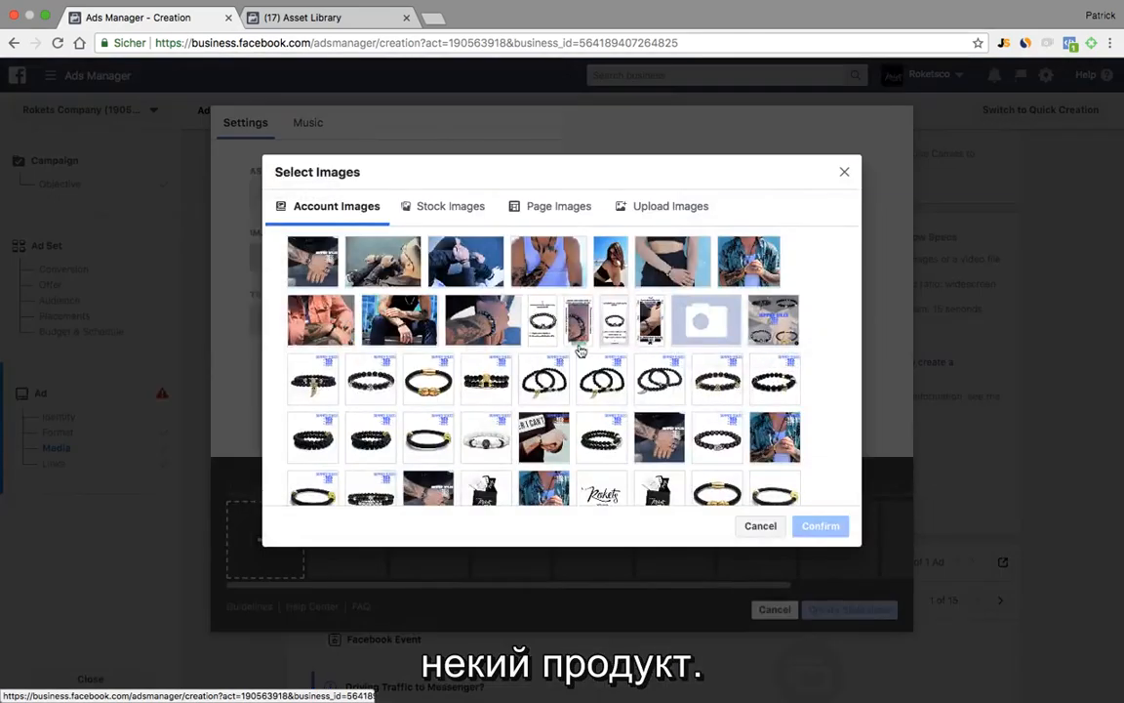
Find the white-framed bracelet photos among the account images and select six from the same row, ending with the gold bracelet
{"action": "scroll", "coordinate": [524, 327], "scroll_direction": "down", "scroll_amount": 5}
{"action": "scroll", "coordinate": [525, 327], "scroll_direction": "down", "scroll_amount": 4}
{"action": "scroll", "coordinate": [524, 327], "scroll_direction": "up", "scroll_amount": 5}
{"action": "scroll", "coordinate": [524, 327], "scroll_direction": "down", "scroll_amount": 3}
{"action": "scroll", "coordinate": [524, 327], "scroll_direction": "down", "scroll_amount": 10}
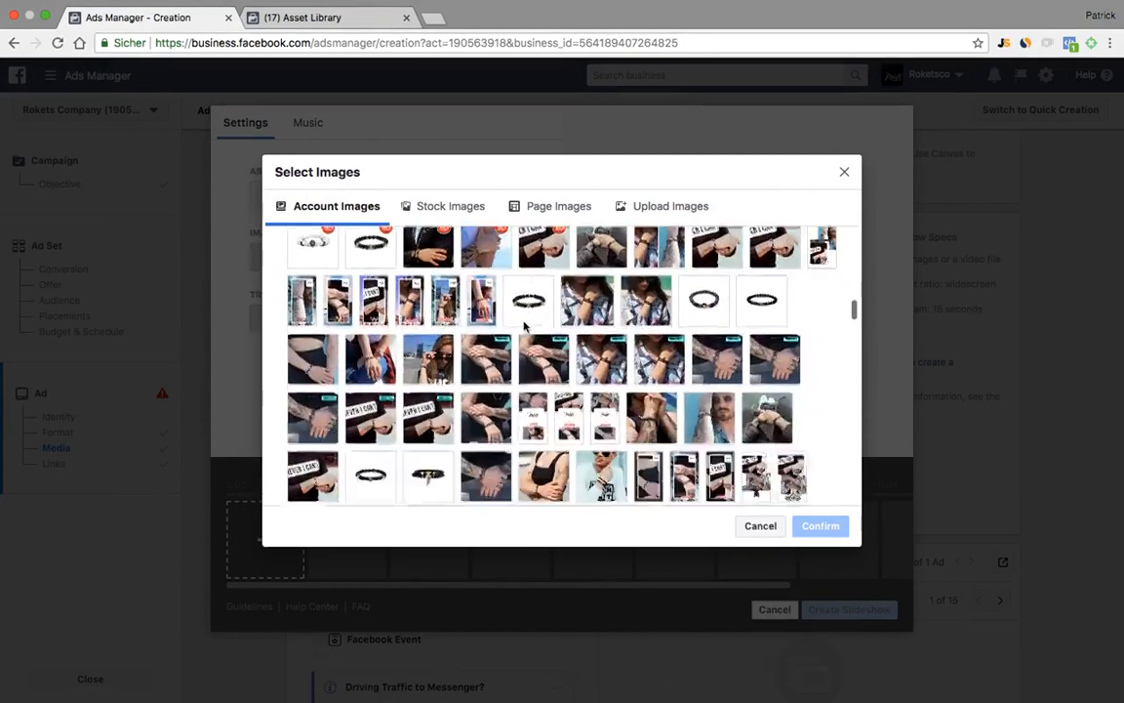
{"action": "scroll", "coordinate": [524, 327], "scroll_direction": "down", "scroll_amount": 10}
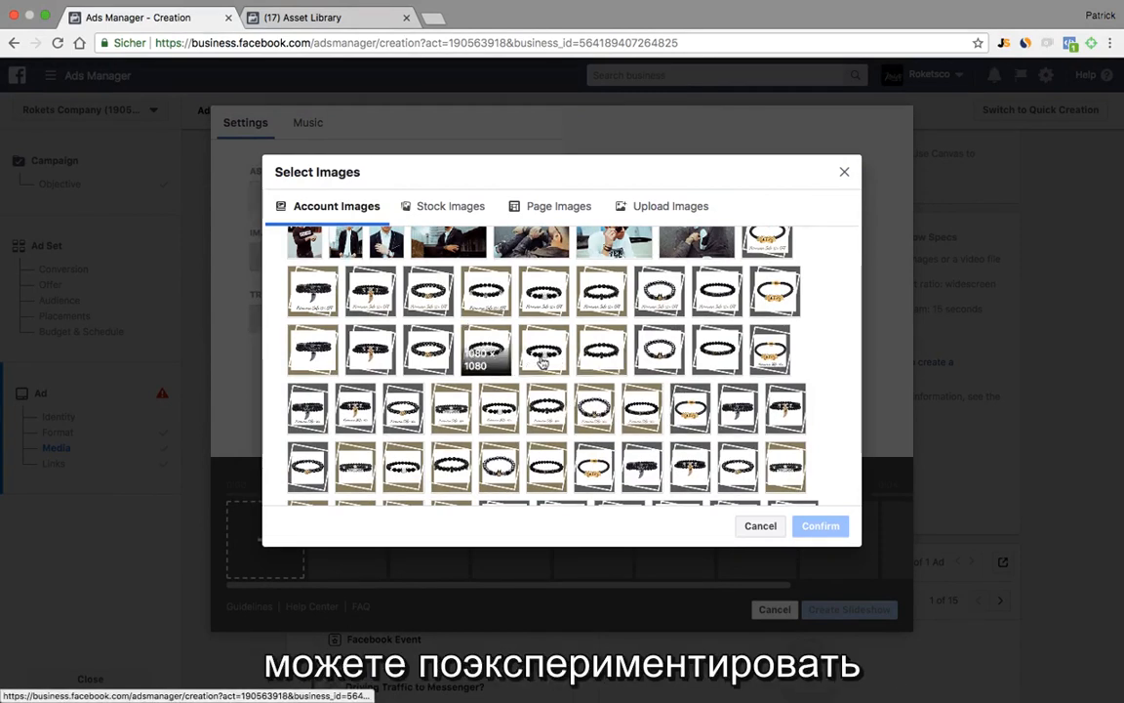
{"action": "left_click", "coordinate": [488, 356]}
{"action": "left_click", "coordinate": [544, 356]}
{"action": "left_click", "coordinate": [602, 356]}
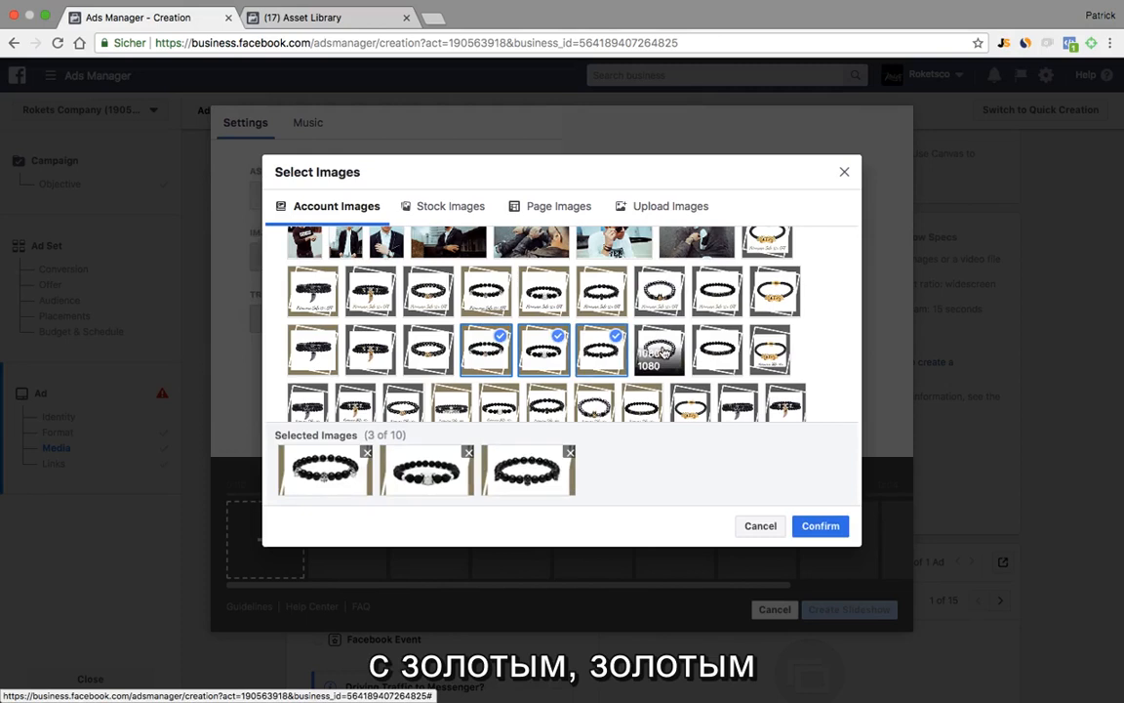
{"action": "left_click", "coordinate": [663, 353]}
{"action": "scroll", "coordinate": [662, 353], "scroll_direction": "down", "scroll_amount": 2}
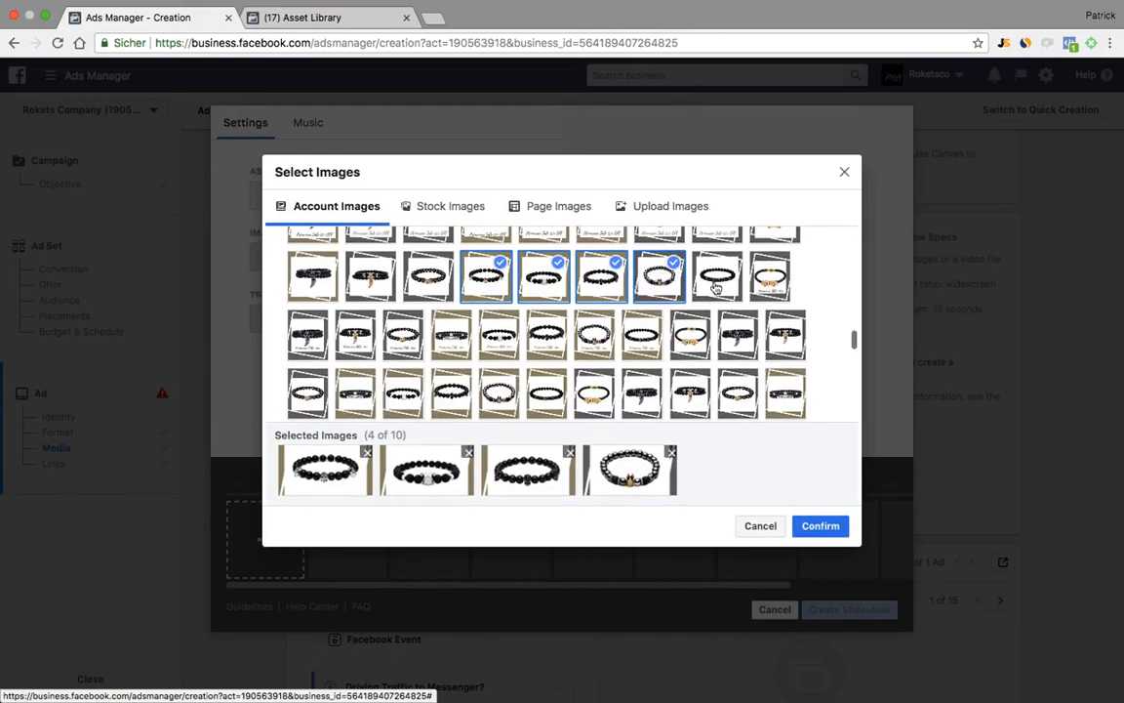
{"action": "left_click", "coordinate": [717, 276]}
{"action": "left_click", "coordinate": [771, 276]}
Select four more framed bracelet photos from the next rows to reach ten images, and add them to the slideshow
{"action": "scroll", "coordinate": [594, 292], "scroll_direction": "down", "scroll_amount": 1}
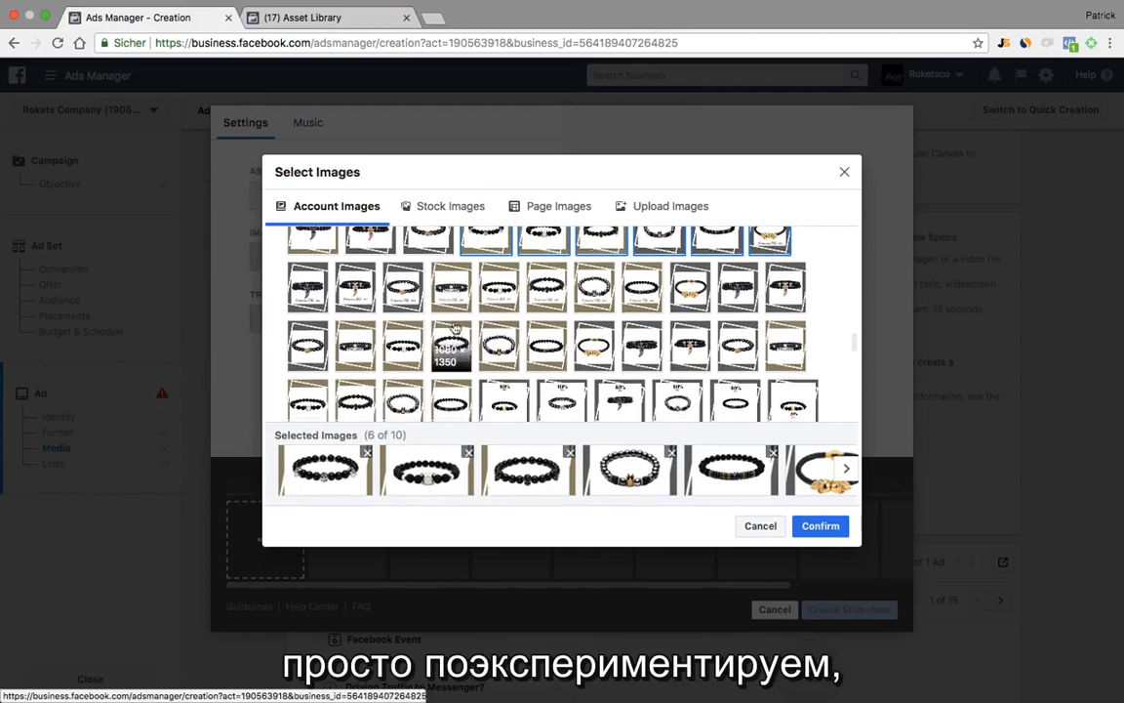
{"action": "scroll", "coordinate": [463, 309], "scroll_direction": "up", "scroll_amount": 1}
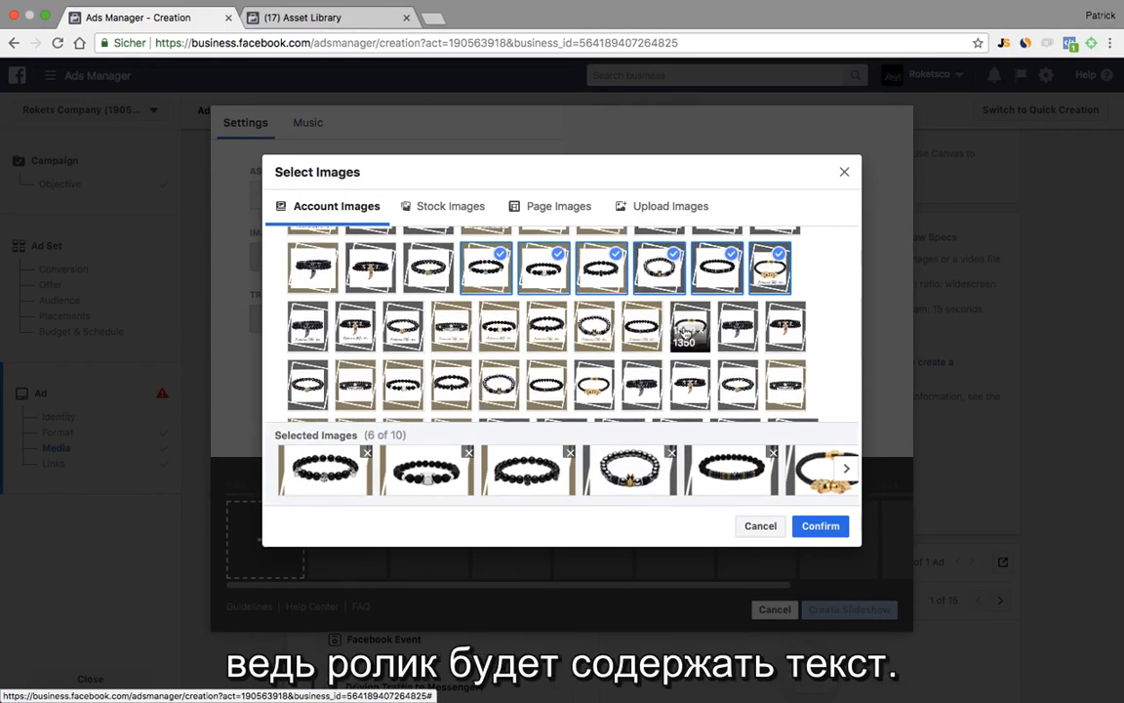
{"action": "left_click", "coordinate": [692, 329]}
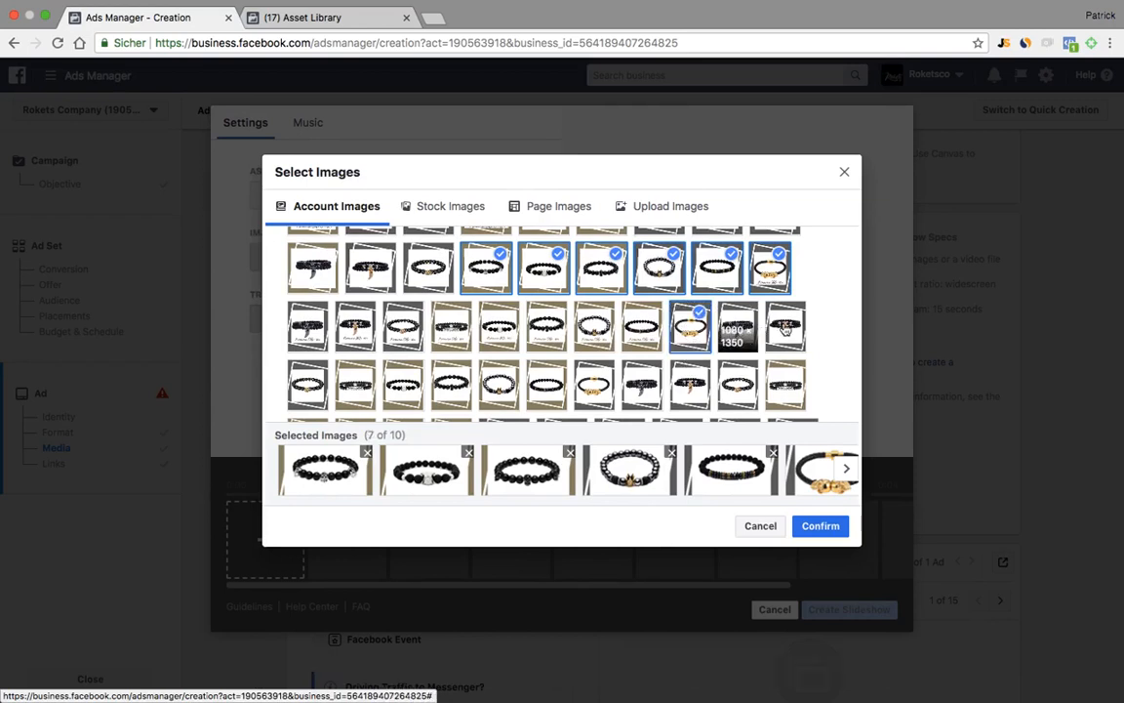
{"action": "left_click", "coordinate": [738, 328]}
{"action": "left_click", "coordinate": [787, 329]}
{"action": "scroll", "coordinate": [472, 361], "scroll_direction": "down", "scroll_amount": 1}
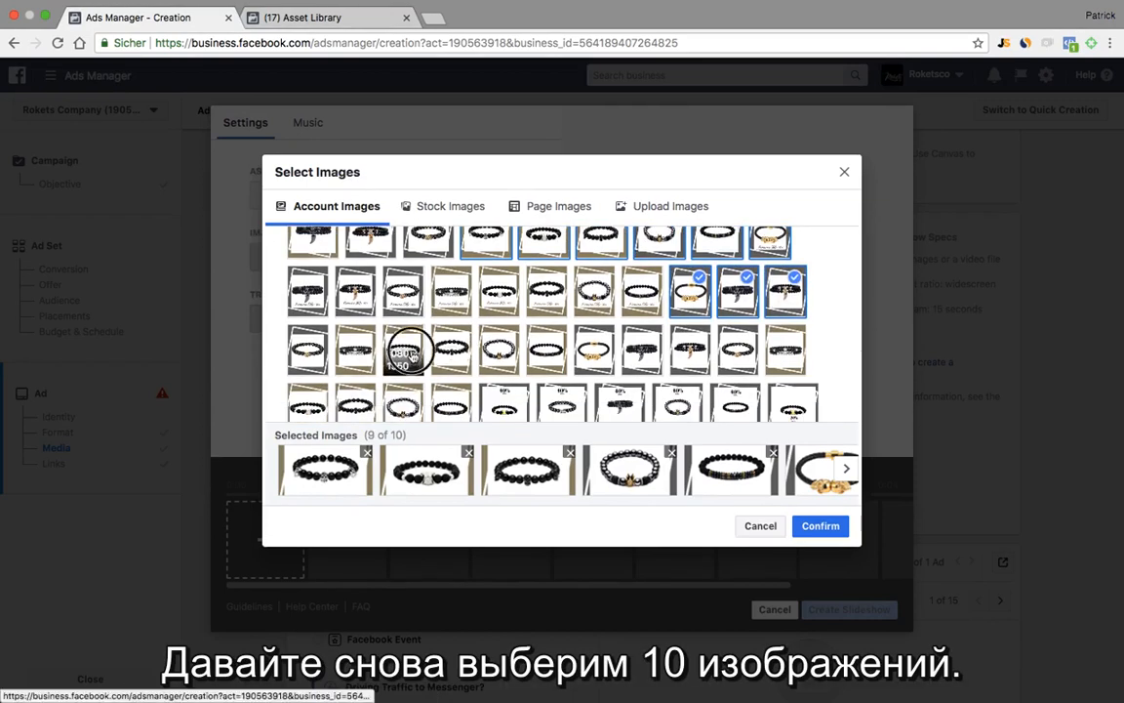
{"action": "left_click", "coordinate": [410, 356]}
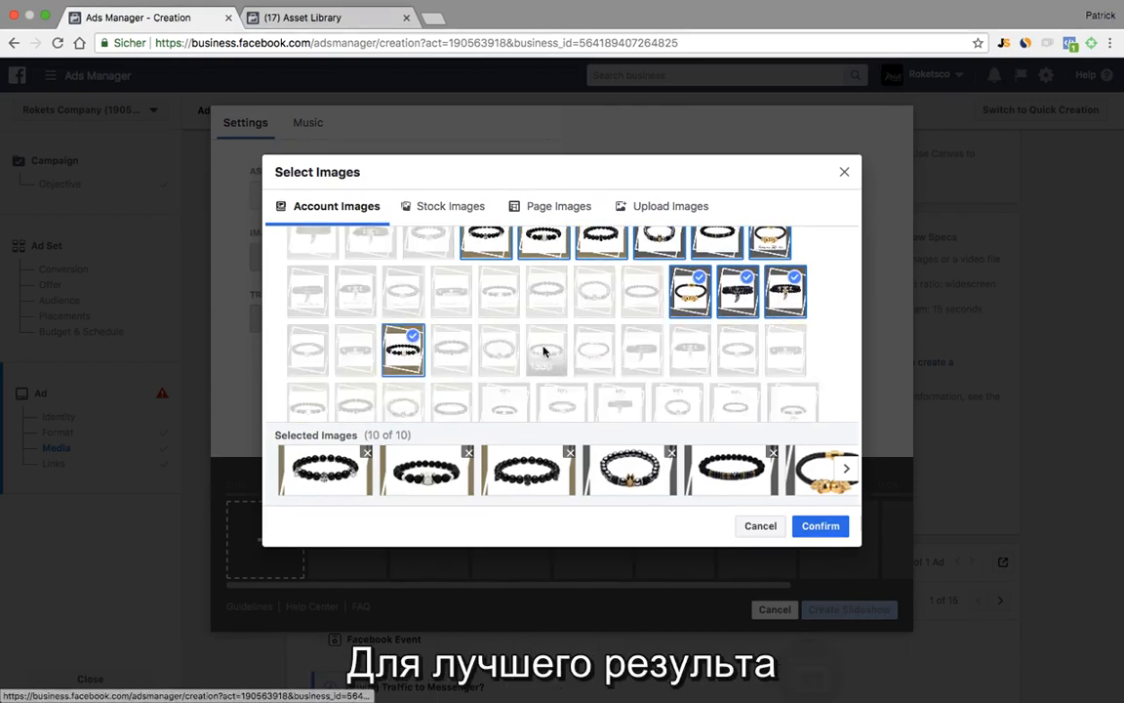
{"action": "left_click", "coordinate": [818, 526]}
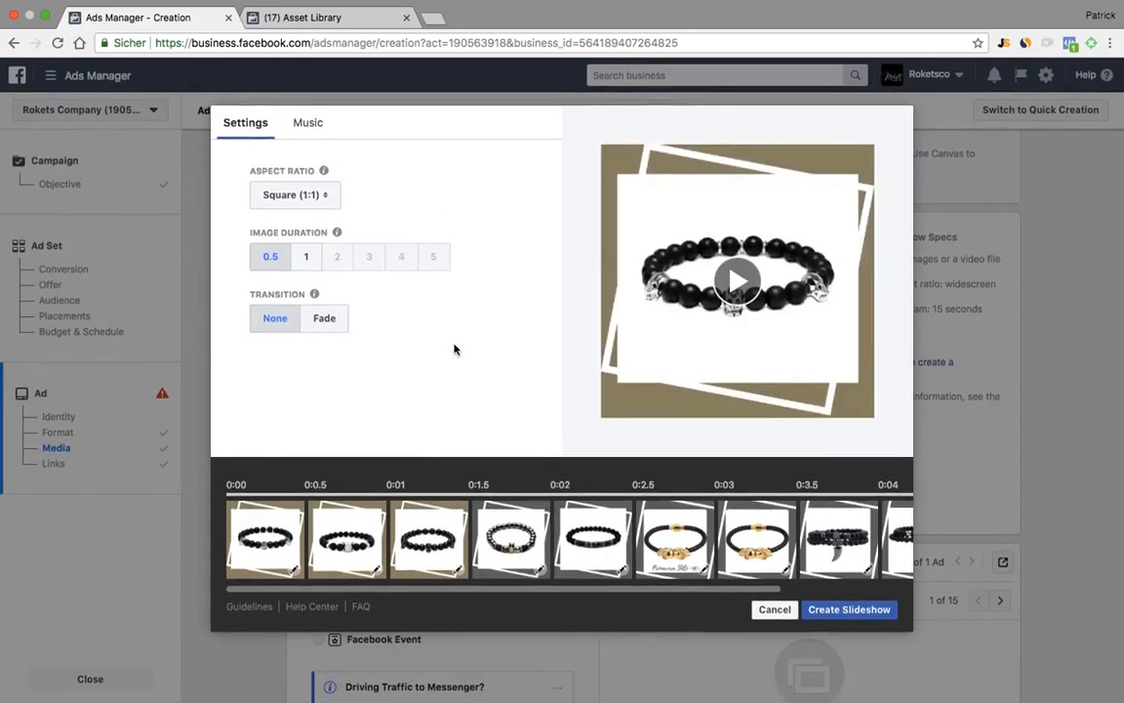
Remove the gold bracelet image with the sale text and make the bracelet with the gold horn the first slide
{"action": "left_click", "coordinate": [678, 568]}
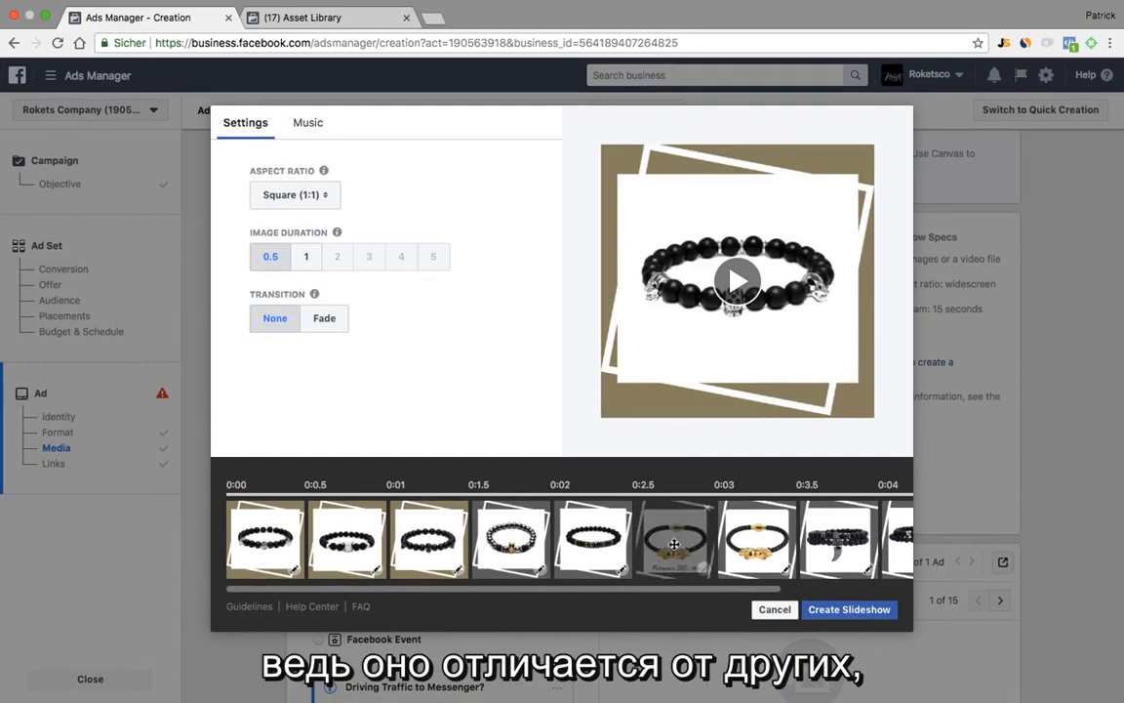
{"action": "left_click", "coordinate": [708, 510]}
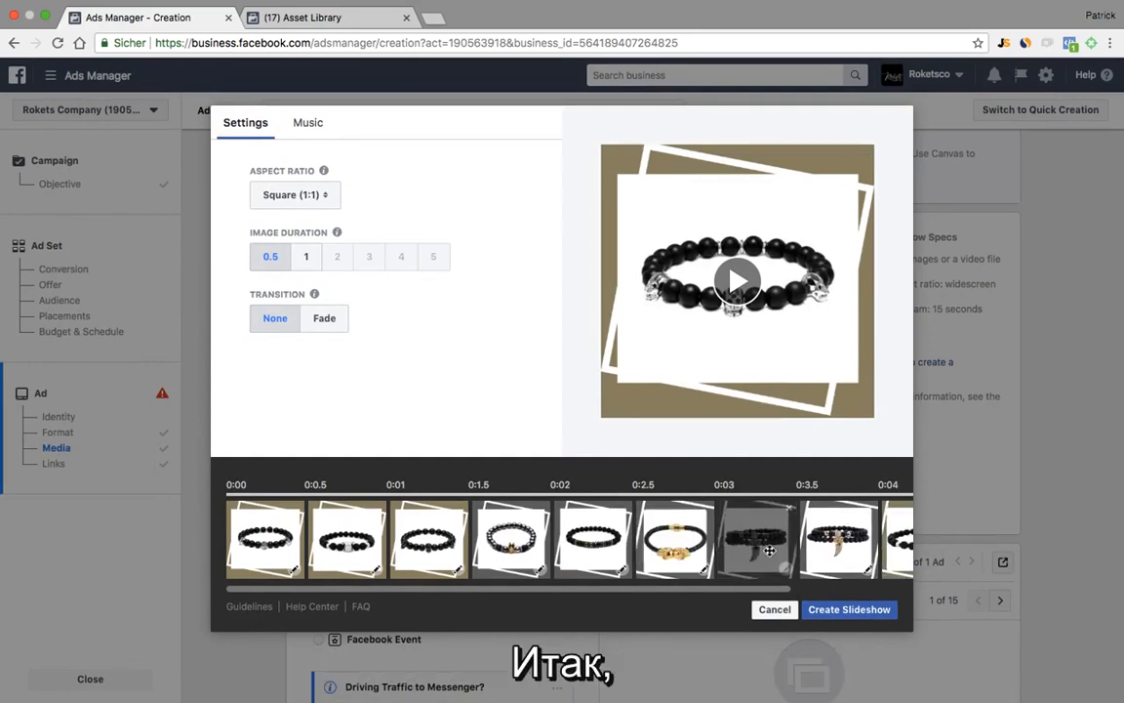
{"action": "left_click_drag", "start_coordinate": [818, 547], "coordinate": [221, 492]}
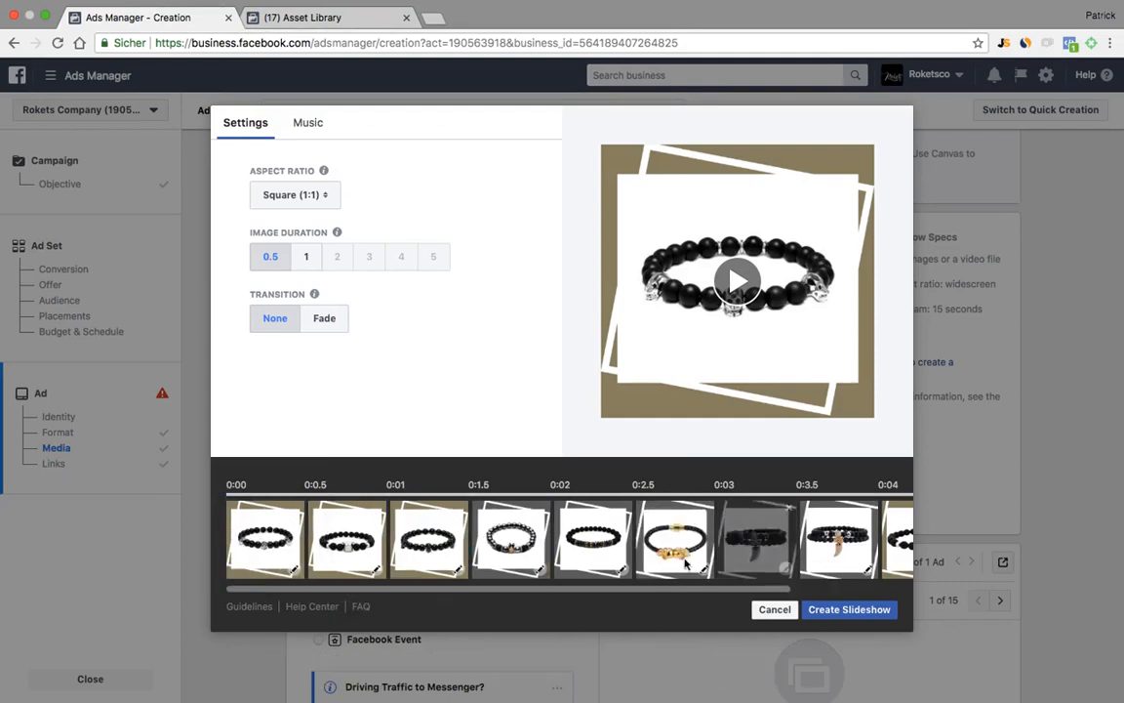
{"action": "left_click_drag", "start_coordinate": [374, 535], "coordinate": [593, 539]}
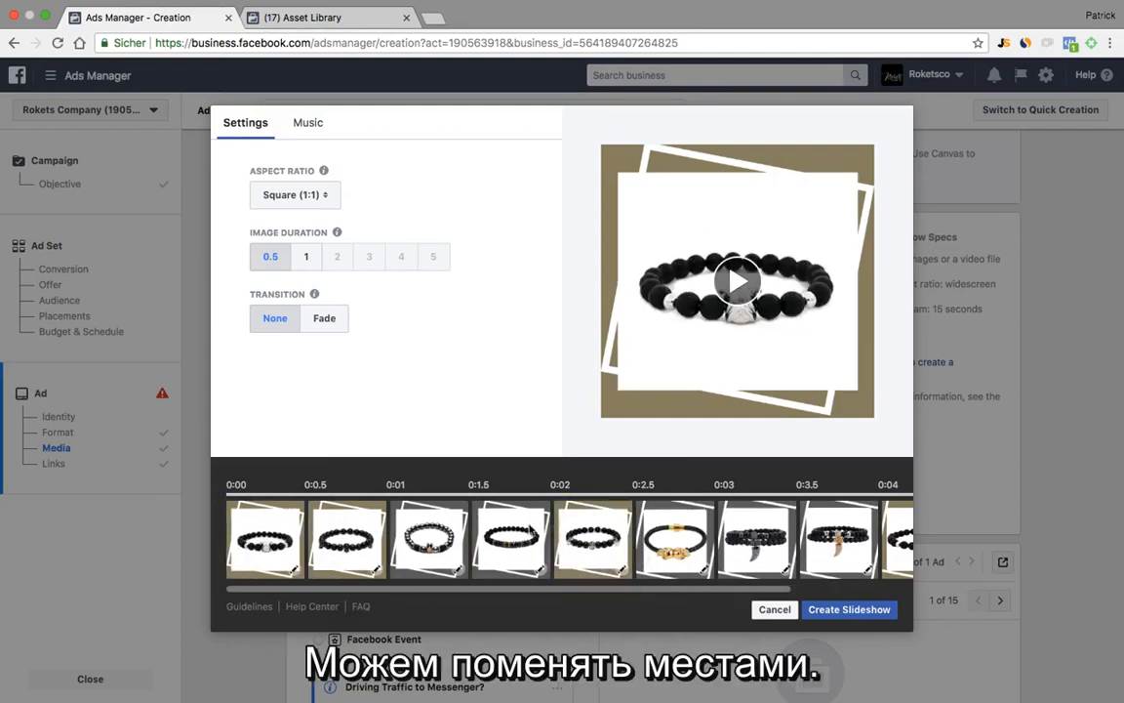
{"action": "left_click_drag", "start_coordinate": [830, 517], "coordinate": [375, 552]}
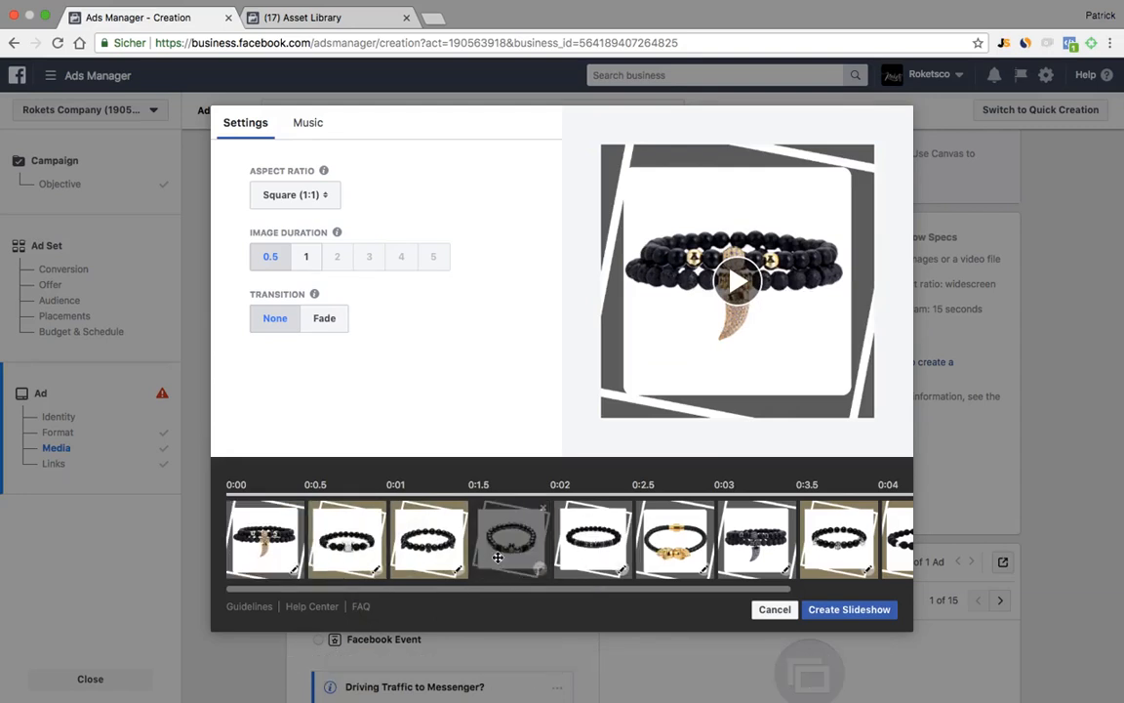
Rearrange the white-bead bracelet slides so backgrounds alternate, keeping one in second place and removing its duplicate
{"action": "scroll", "coordinate": [672, 525], "scroll_direction": "right", "scroll_amount": 3}
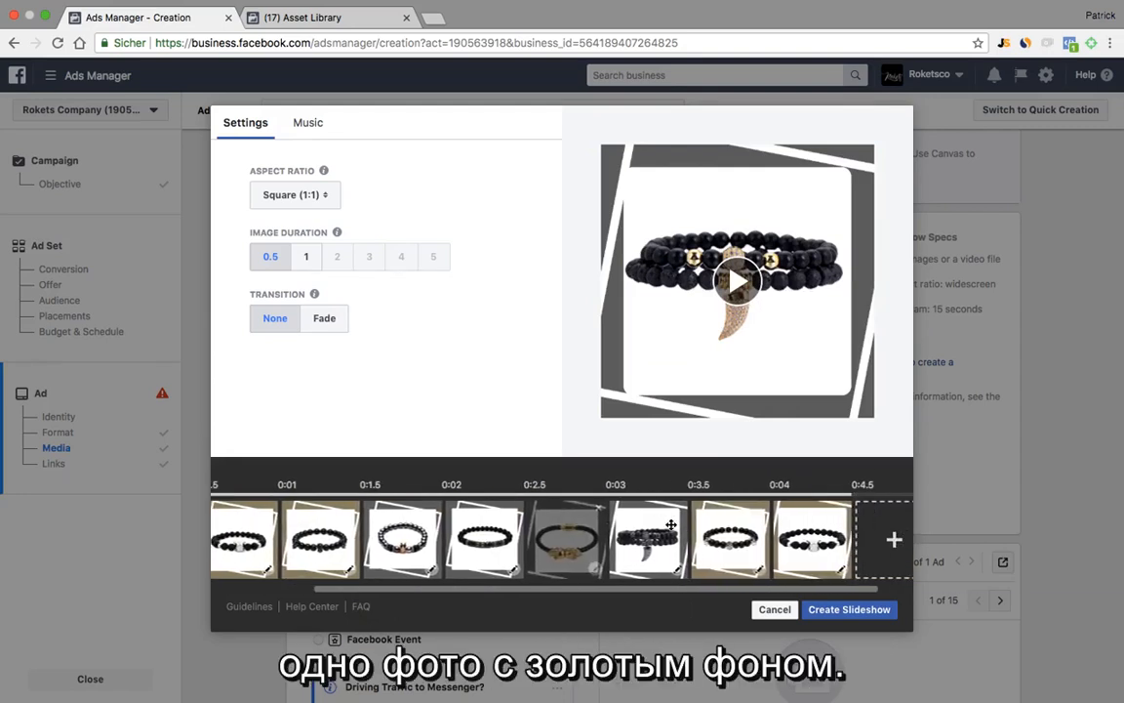
{"action": "left_click_drag", "start_coordinate": [770, 539], "coordinate": [288, 504]}
{"action": "scroll", "coordinate": [293, 527], "scroll_direction": "left", "scroll_amount": 3}
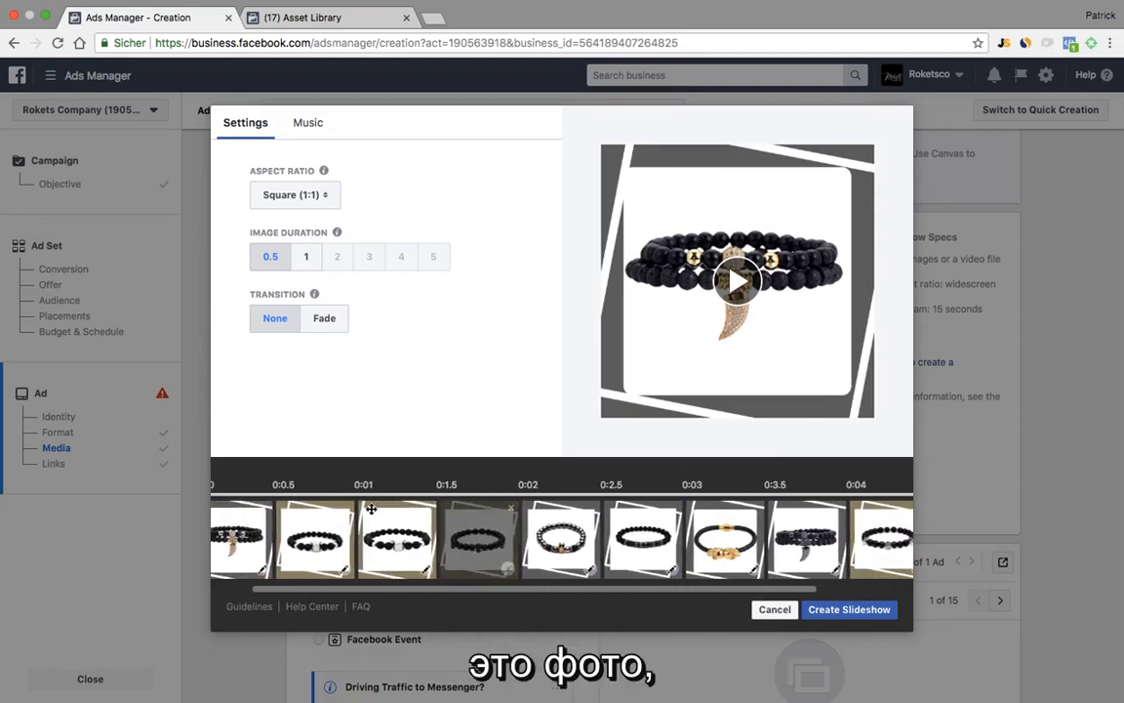
{"action": "mouse_move", "coordinate": [437, 525]}
{"action": "left_mouse_down"}
{"action": "mouse_move", "coordinate": [334, 521]}
{"action": "mouse_move", "coordinate": [542, 503]}
{"action": "mouse_move", "coordinate": [396, 517]}
{"action": "mouse_move", "coordinate": [327, 473]}
{"action": "mouse_move", "coordinate": [410, 454]}
{"action": "mouse_move", "coordinate": [434, 512]}
{"action": "left_mouse_up"}
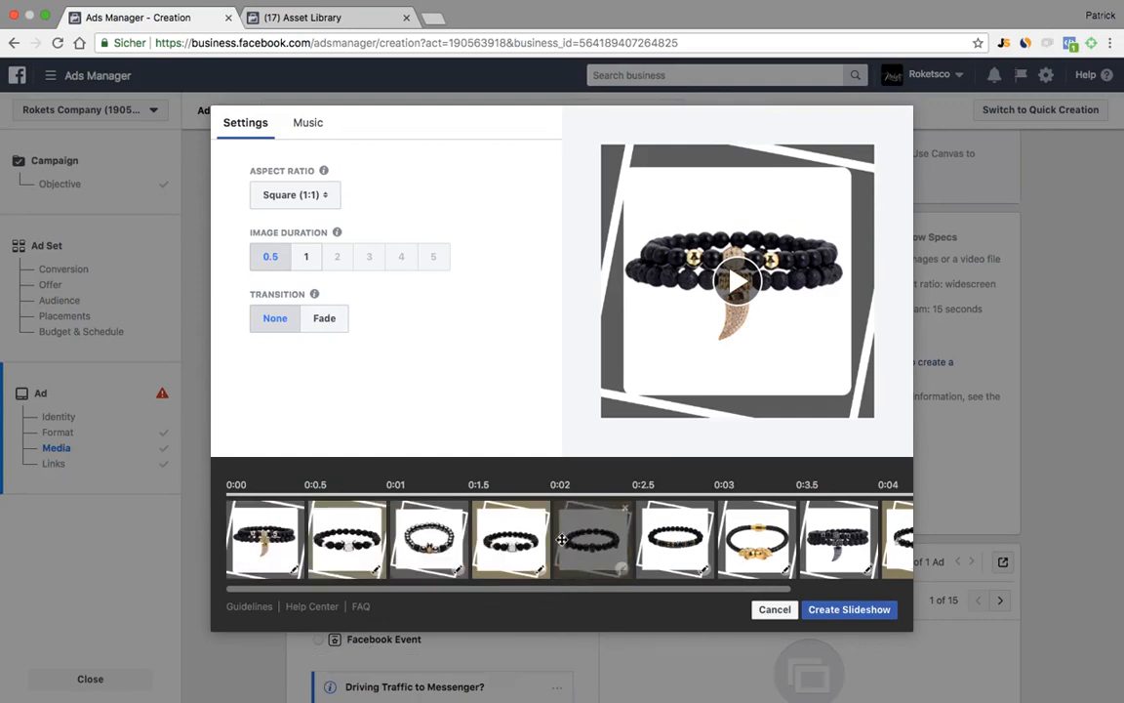
{"action": "left_click", "coordinate": [542, 512]}
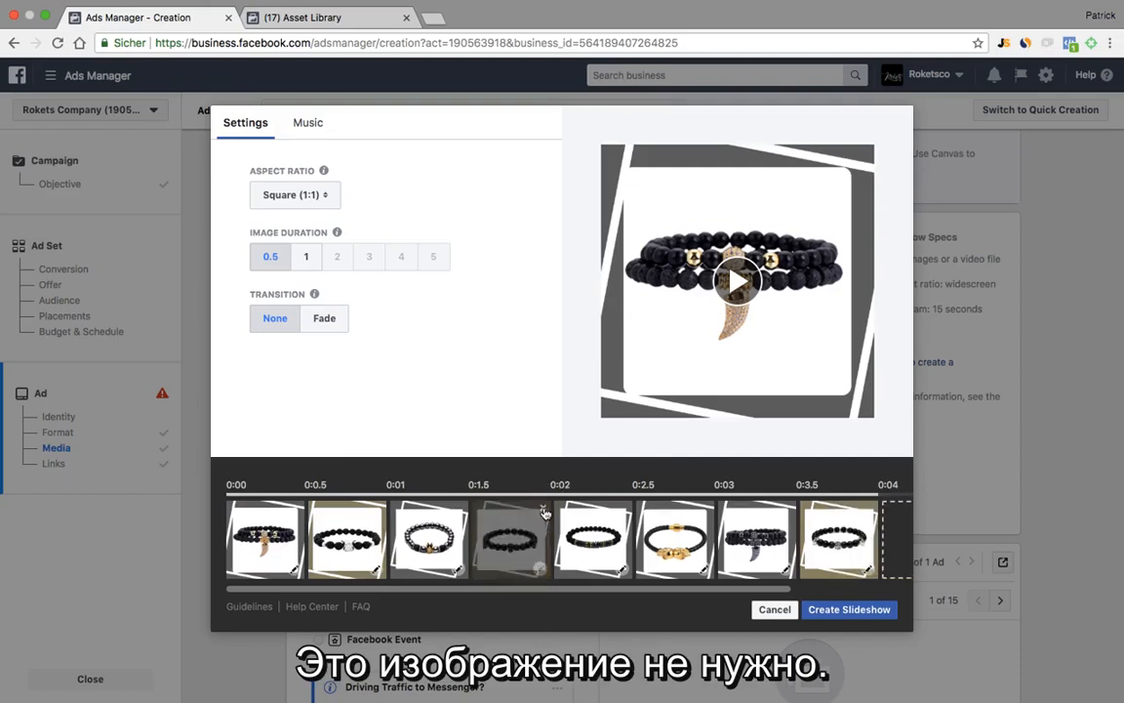
Reorder the remaining slides with the gold bracelet fifth, and remove the bracelet with the black horn
{"action": "left_click_drag", "start_coordinate": [679, 544], "coordinate": [594, 535]}
{"action": "left_click_drag", "start_coordinate": [839, 535], "coordinate": [792, 518]}
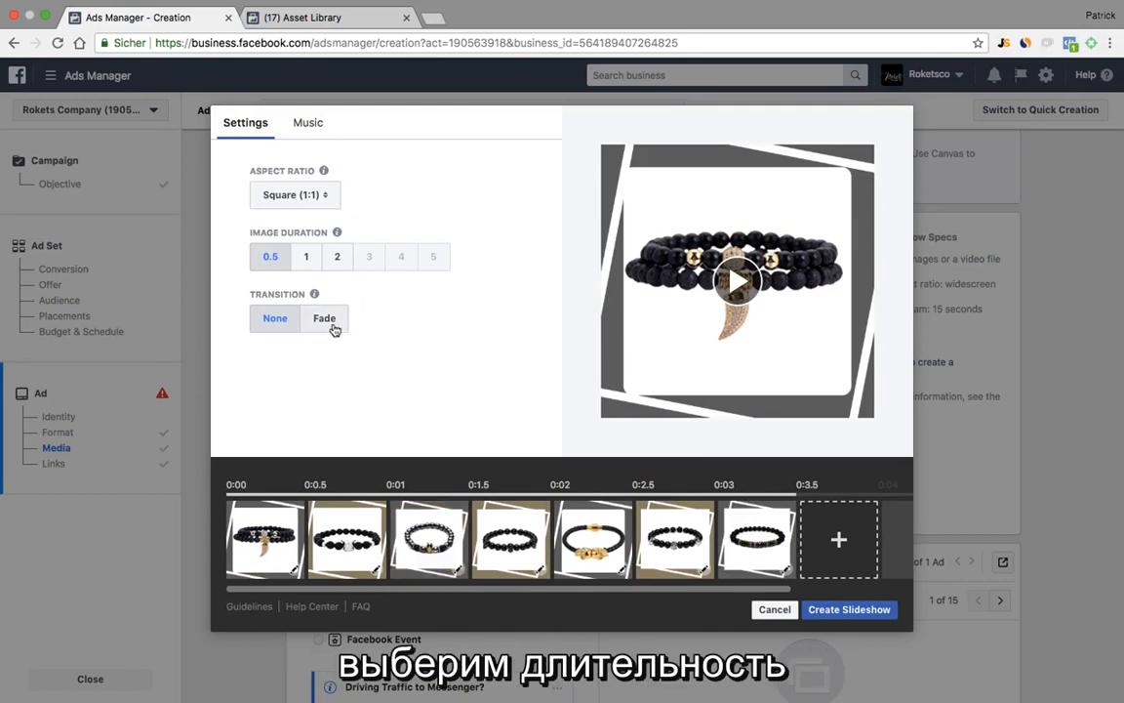
Try an image duration of 1 second for the slideshow
{"action": "left_click", "coordinate": [305, 256]}
{"action": "left_click_drag", "start_coordinate": [720, 559], "coordinate": [753, 542]}
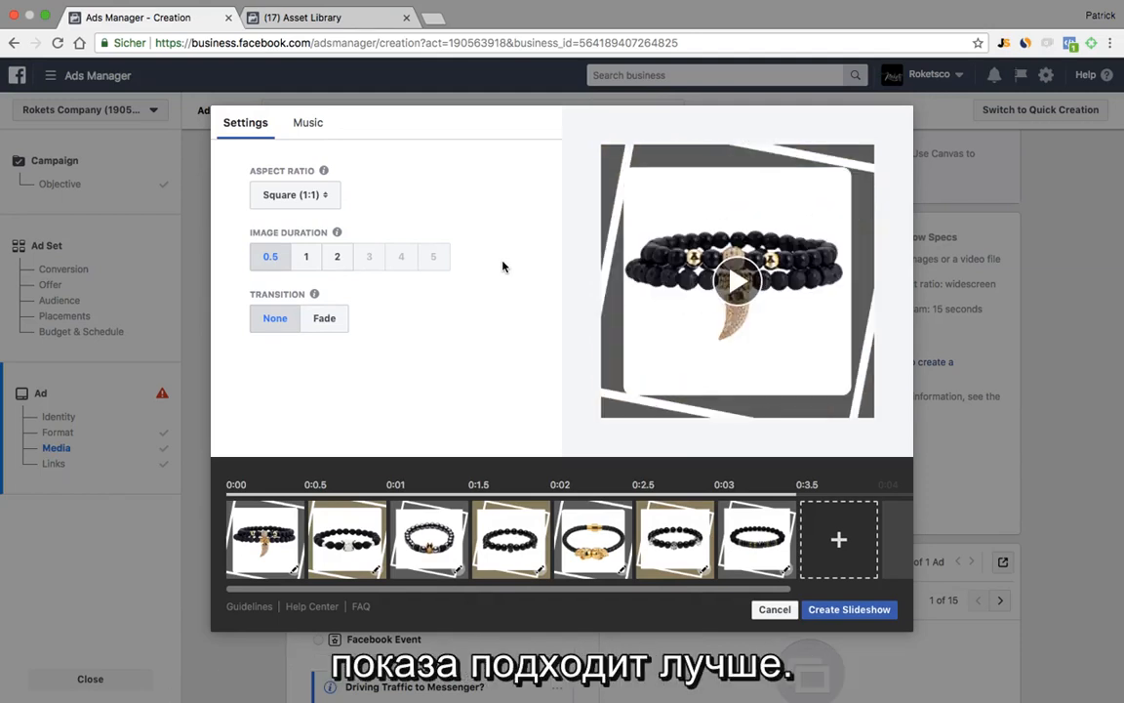
Add the black packaging bag photo and the Rokets logo image after the bracelets, and create the slideshow
{"action": "left_click", "coordinate": [828, 538]}
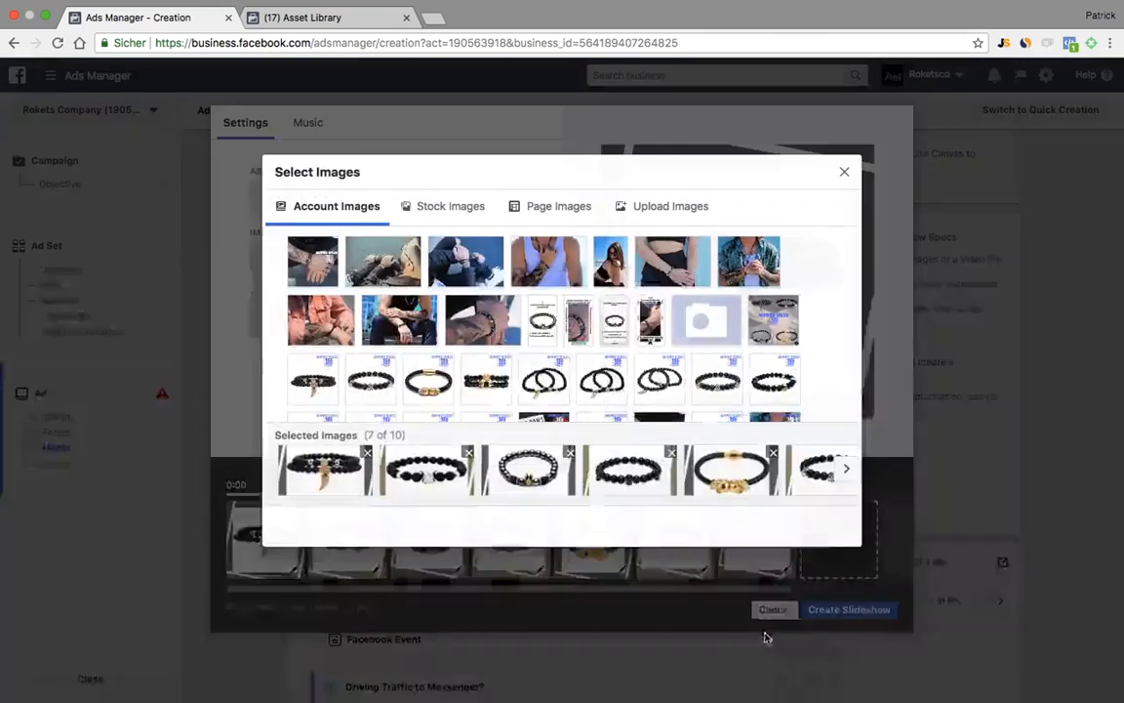
{"action": "scroll", "coordinate": [606, 346], "scroll_direction": "down", "scroll_amount": 2}
{"action": "scroll", "coordinate": [606, 346], "scroll_direction": "down", "scroll_amount": 3}
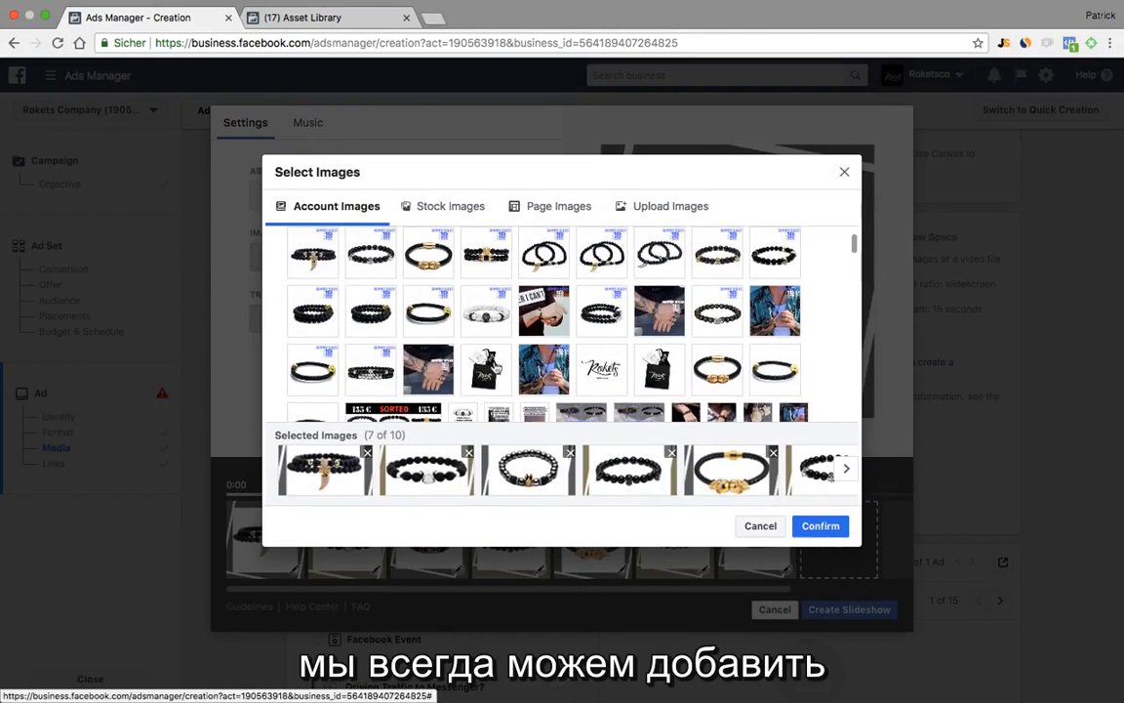
{"action": "left_click", "coordinate": [475, 363]}
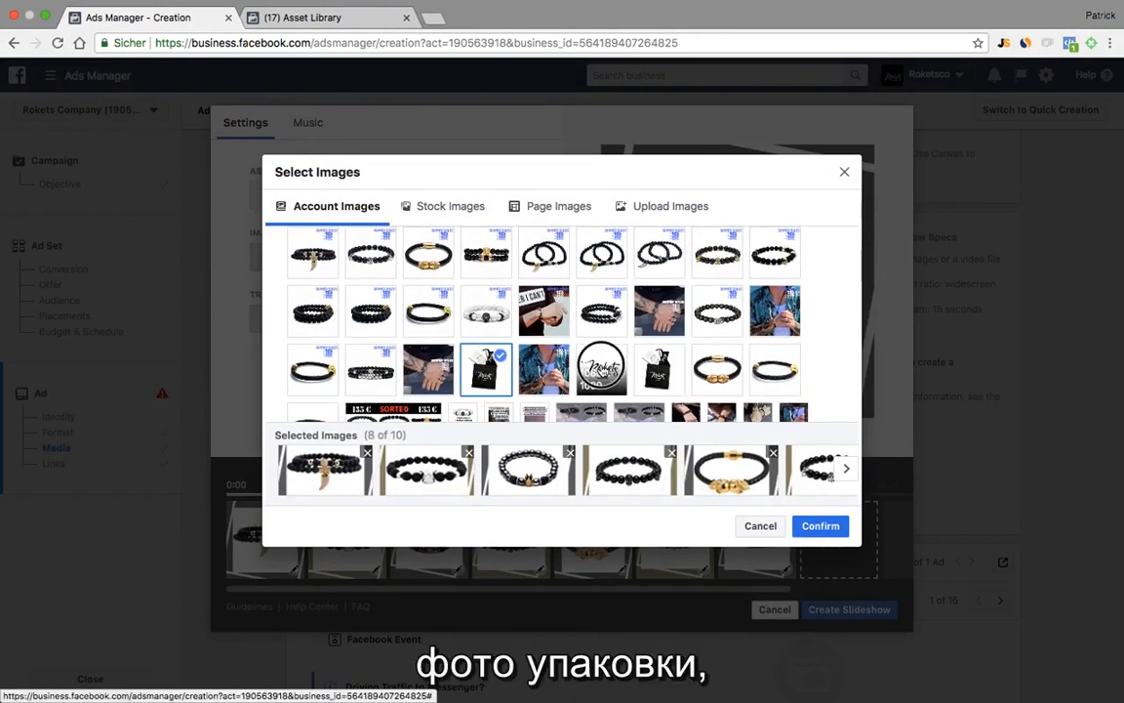
{"action": "left_click", "coordinate": [820, 525]}
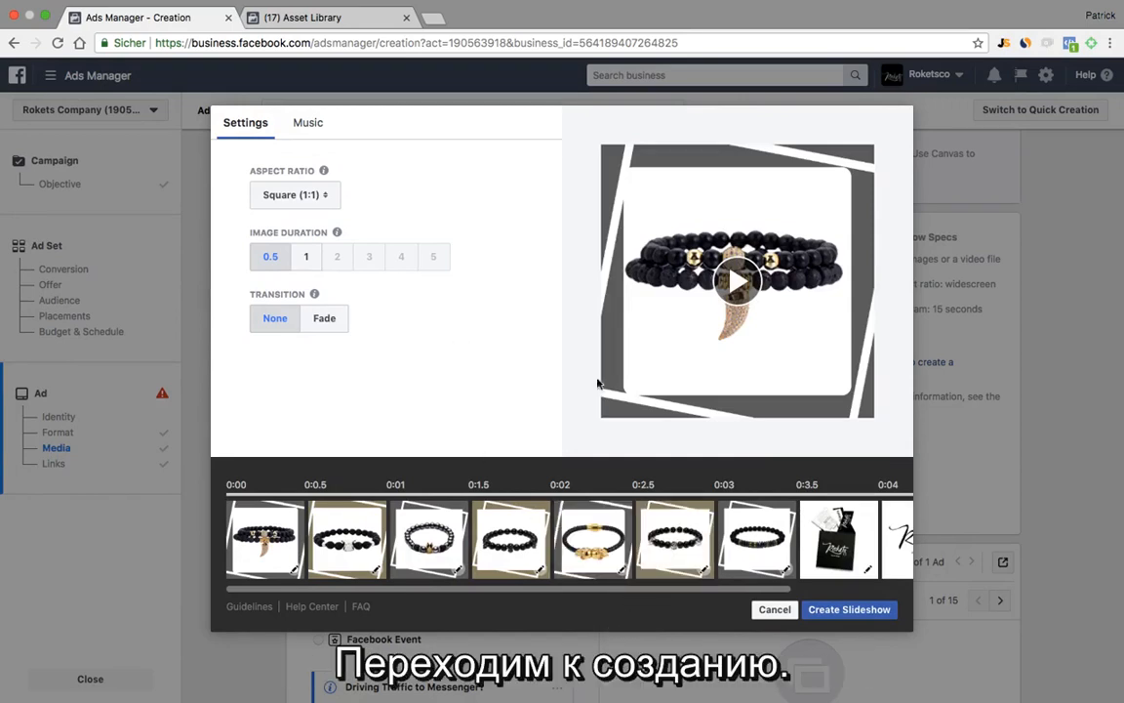
{"action": "left_click", "coordinate": [867, 610]}
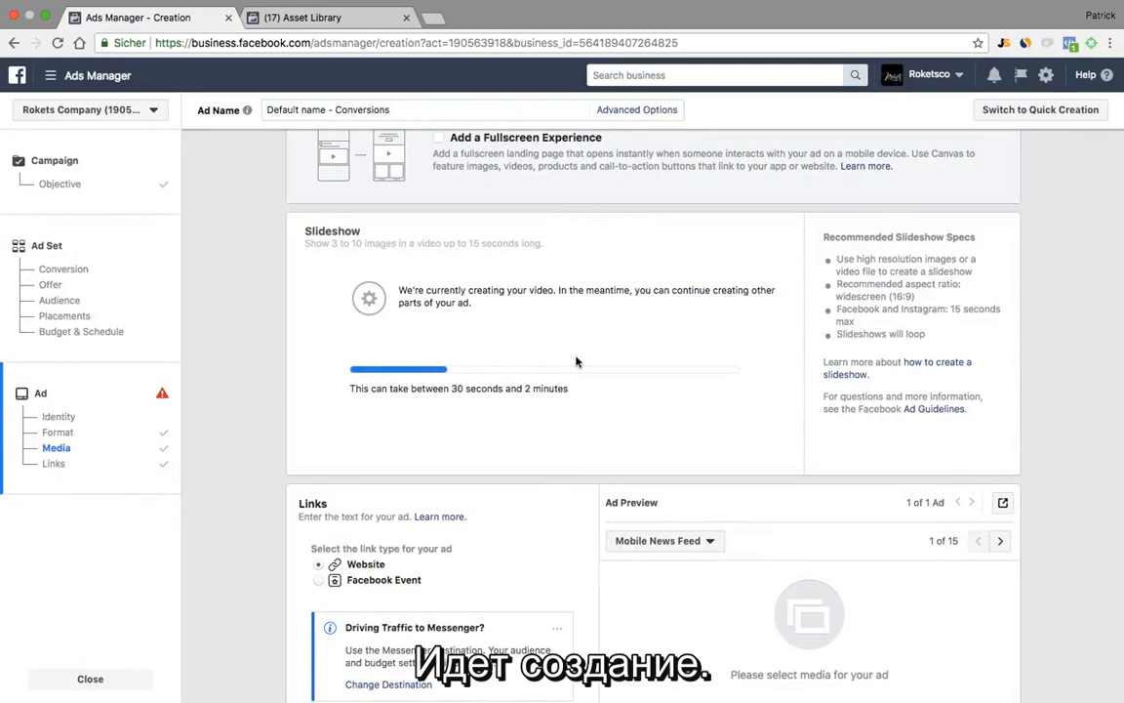
Close the open video's details in the Asset Library and check the slideshow's processing progress in Ads Manager
{"action": "left_click", "coordinate": [328, 18]}
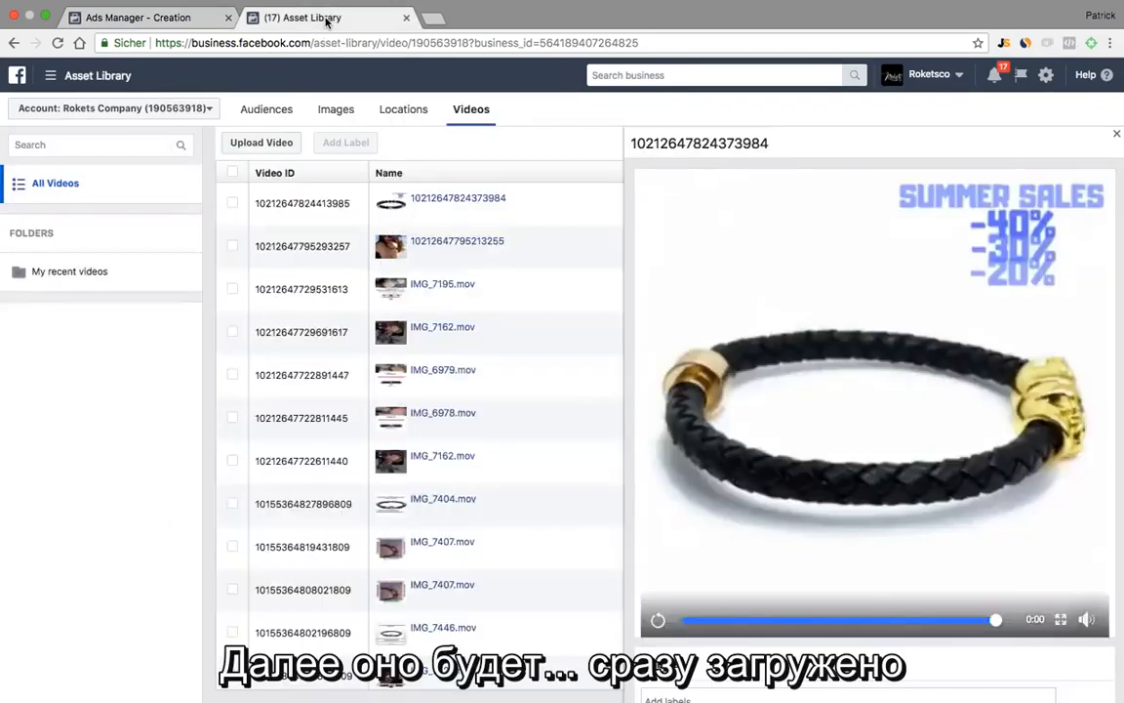
{"action": "left_click", "coordinate": [1118, 137]}
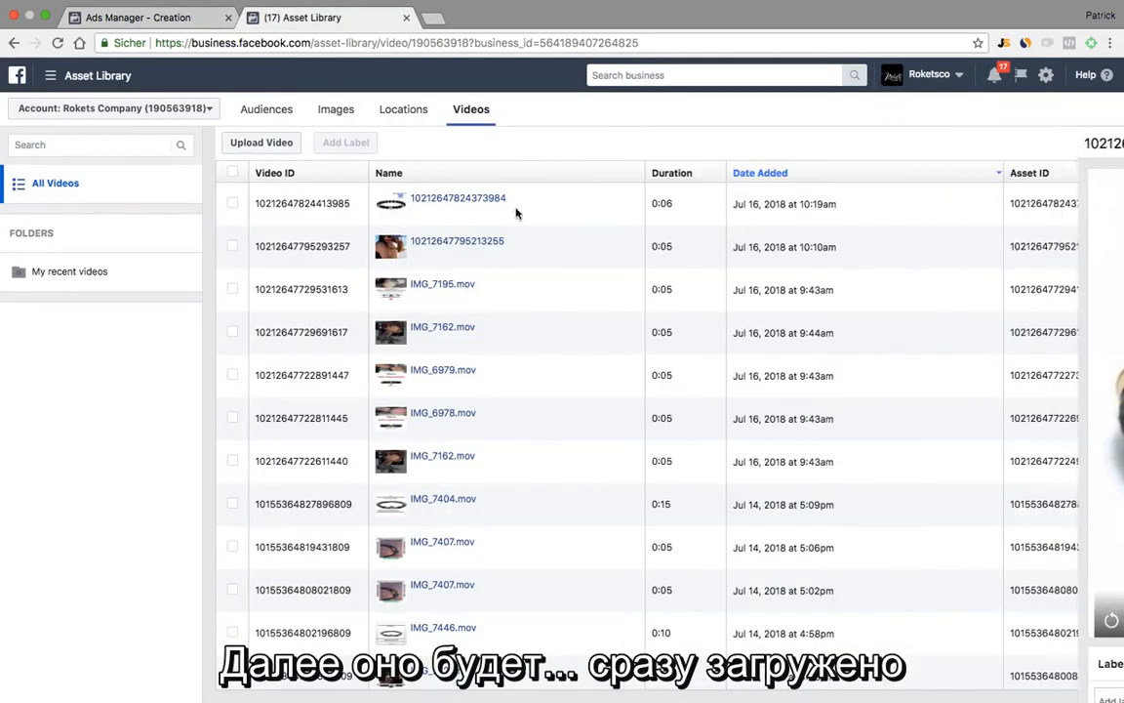
{"action": "left_click", "coordinate": [168, 18]}
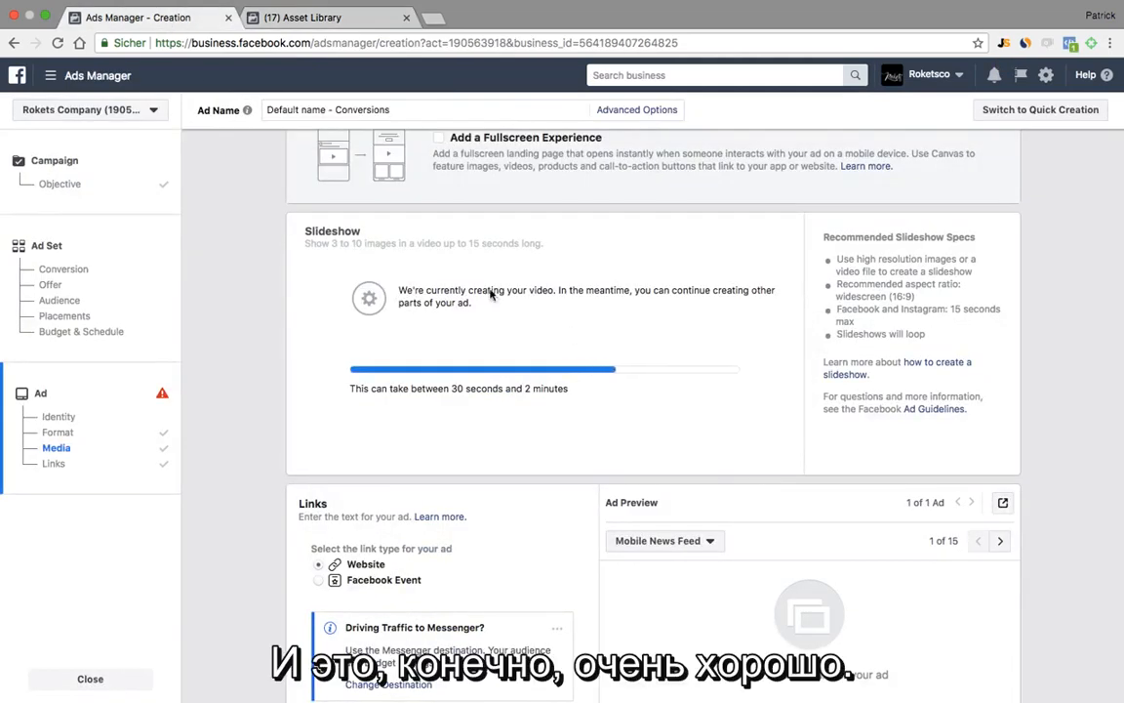
{"action": "left_click", "coordinate": [352, 24]}
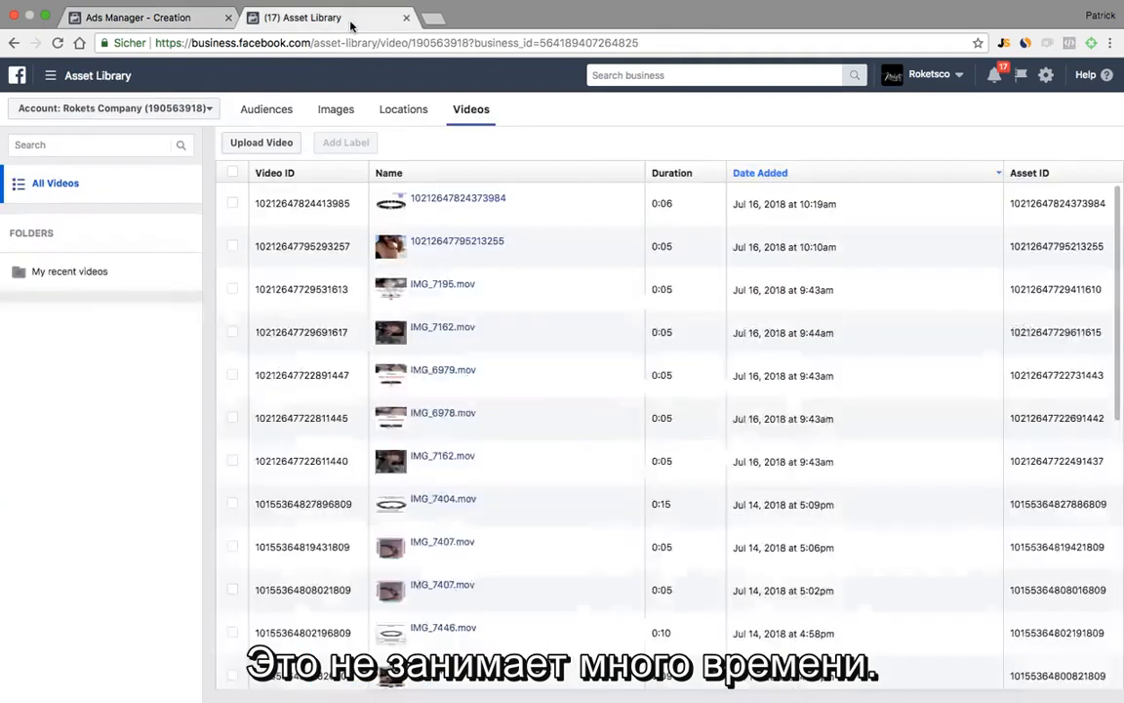
Return to the Ads Manager ad and view the finished slideshow in the Mobile News Feed preview
{"action": "left_click", "coordinate": [153, 19]}
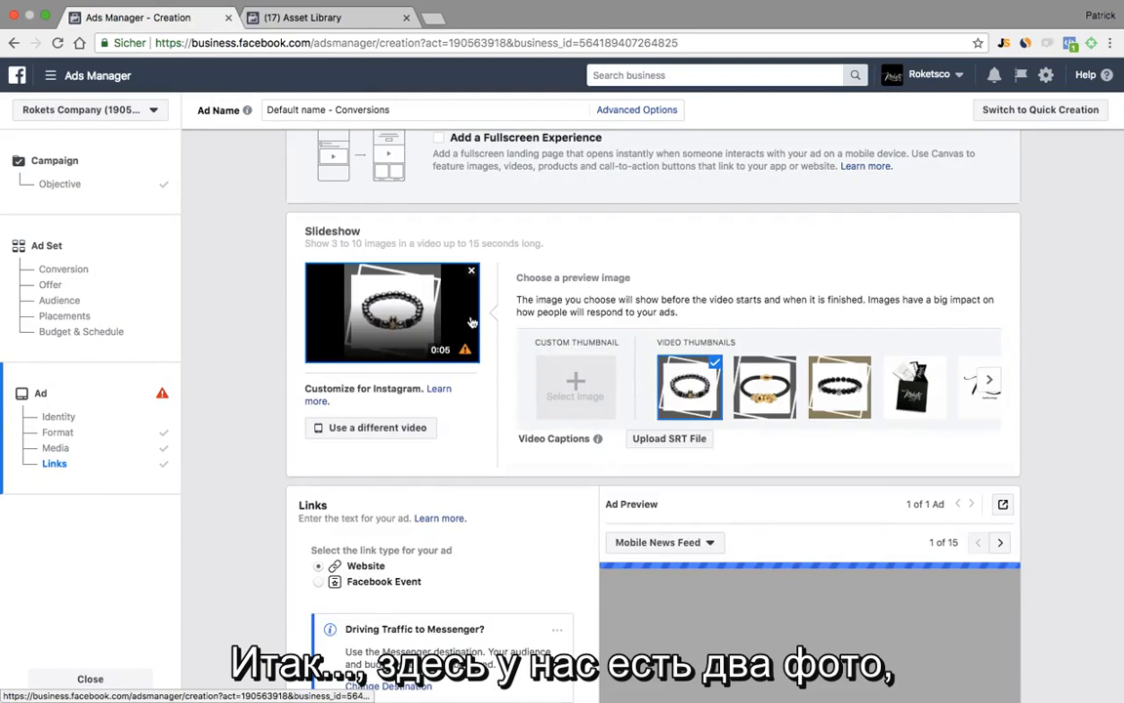
{"action": "scroll", "coordinate": [544, 399], "scroll_direction": "down", "scroll_amount": 3}
{"action": "scroll", "coordinate": [544, 399], "scroll_direction": "down", "scroll_amount": 1}
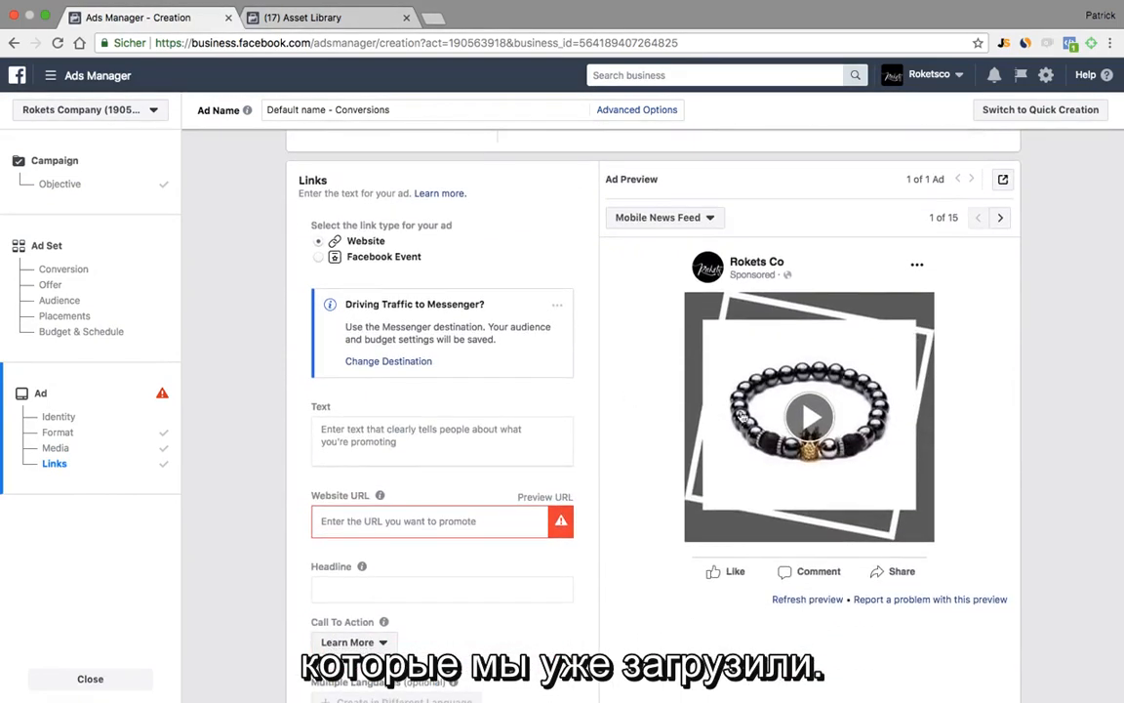
Play the finished bracelet slideshow in the ad's Mobile News Feed preview and return to the slideshow media section
{"action": "left_click", "coordinate": [806, 415]}
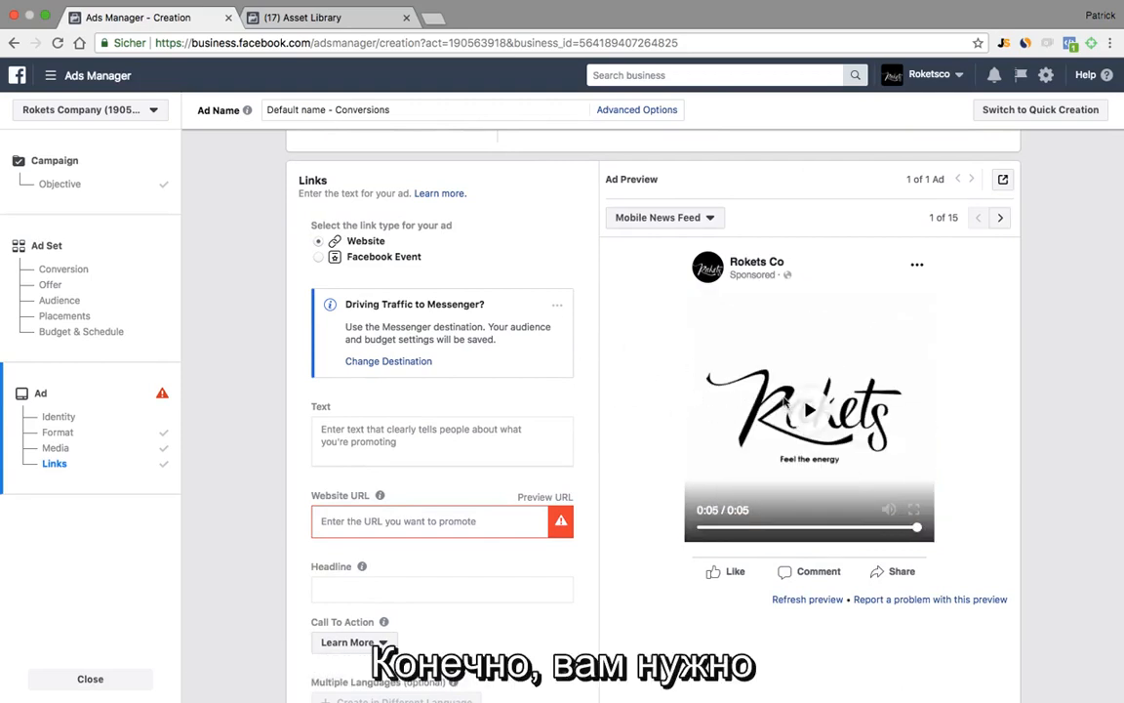
{"action": "left_click", "coordinate": [773, 390]}
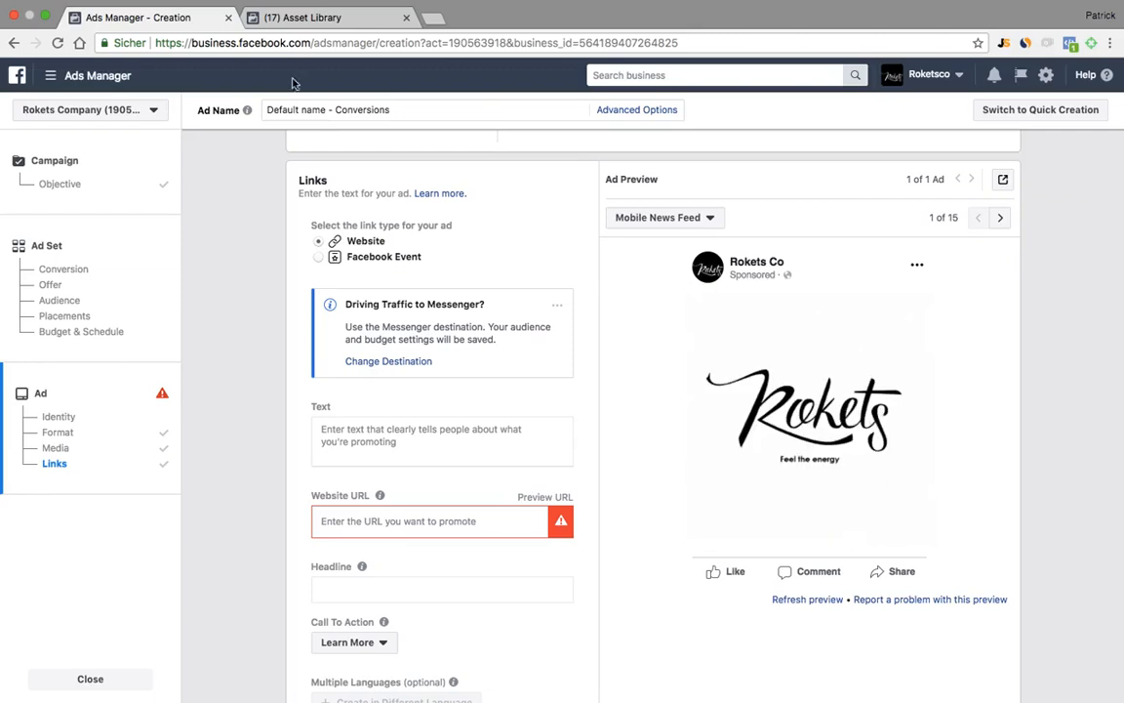
{"action": "left_click", "coordinate": [310, 19]}
{"action": "left_click", "coordinate": [144, 19]}
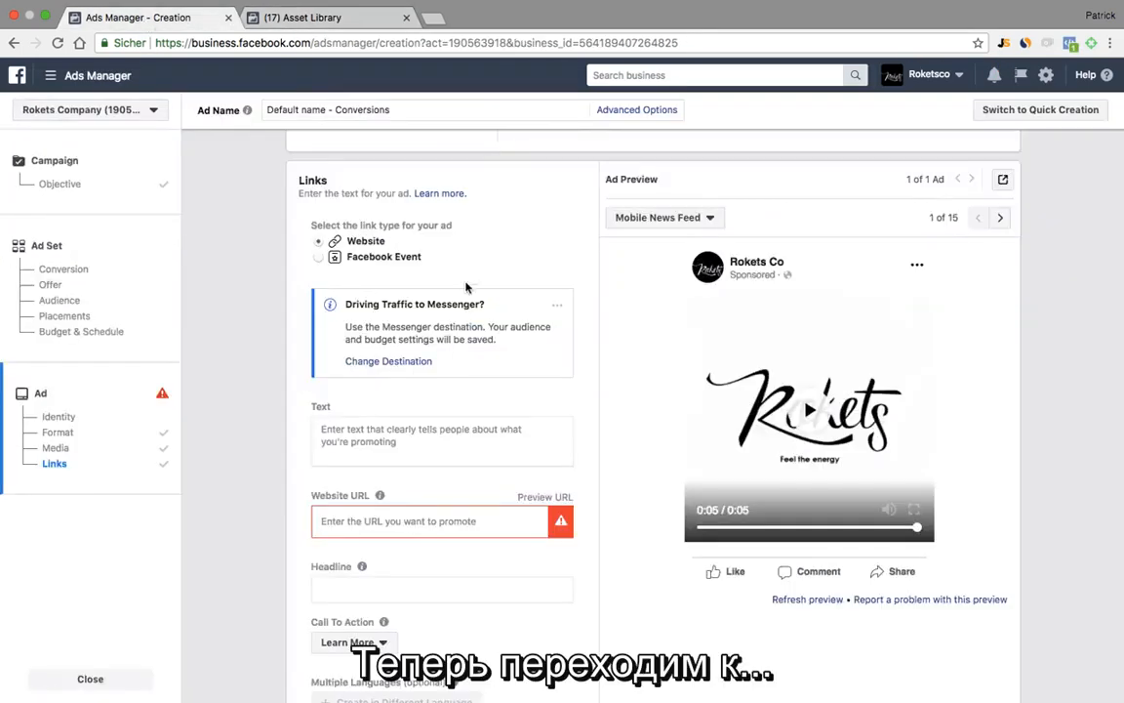
{"action": "scroll", "coordinate": [472, 293], "scroll_direction": "up", "scroll_amount": 5}
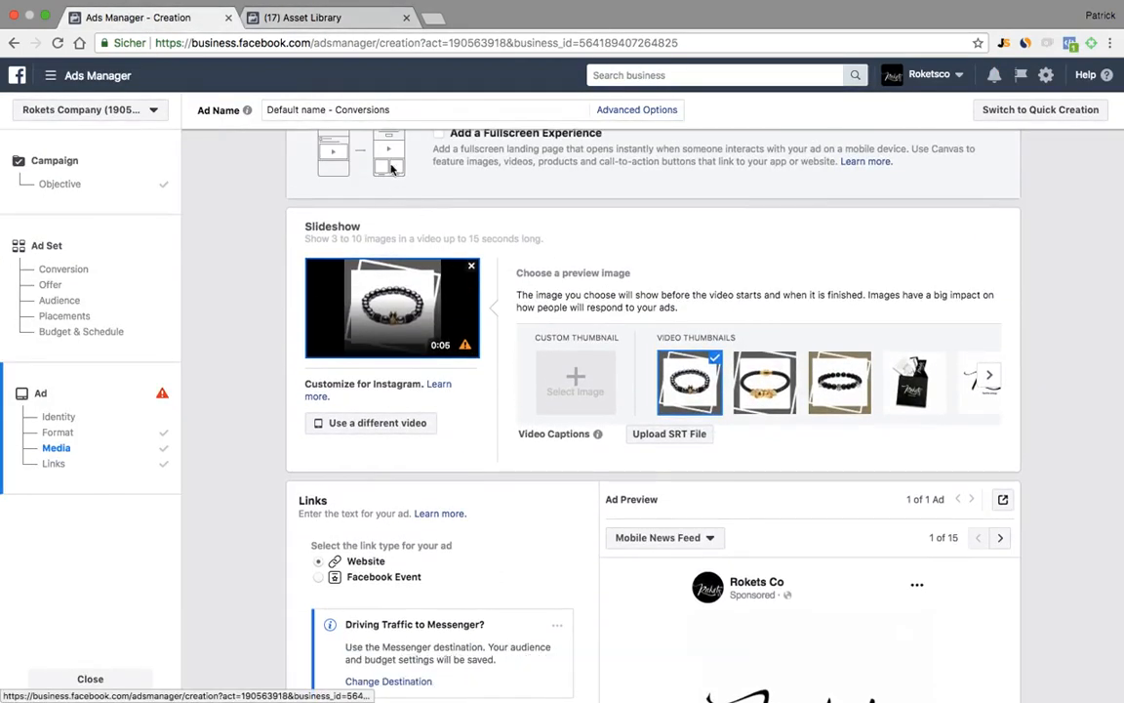
Reload the Asset Library's video list, play the newest slideshow video, and close its details
{"action": "left_click", "coordinate": [319, 16]}
{"action": "left_click", "coordinate": [300, 44]}
{"action": "left_click", "coordinate": [300, 46]}
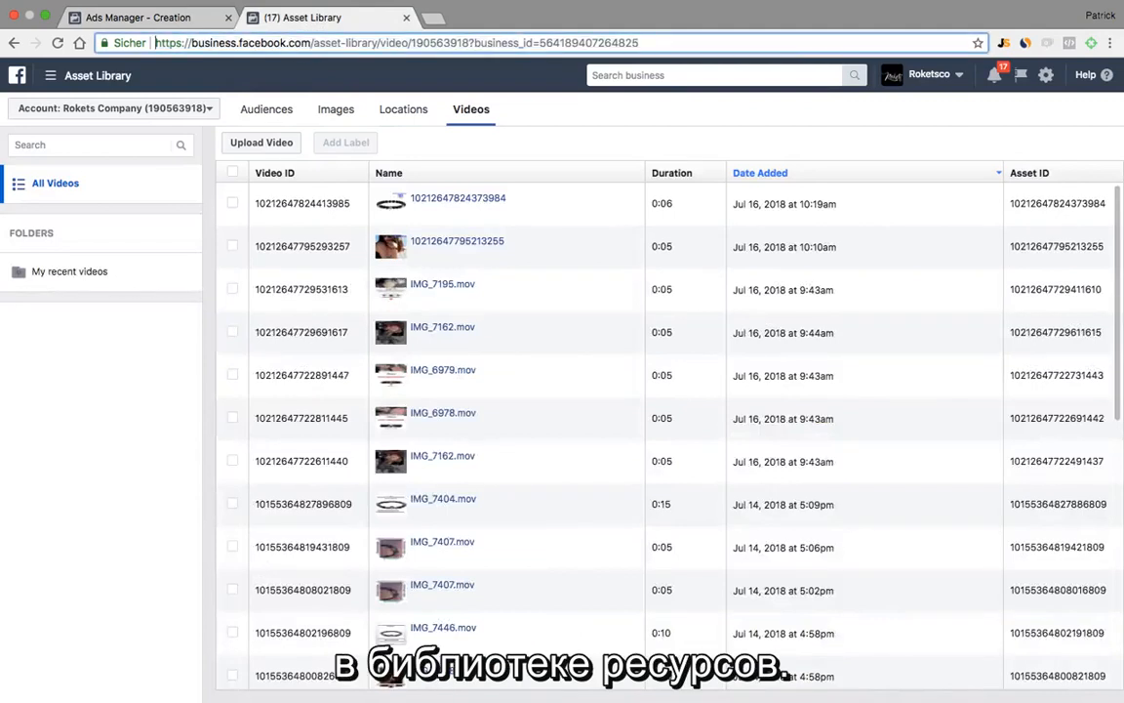
{"action": "key", "text": "Return"}
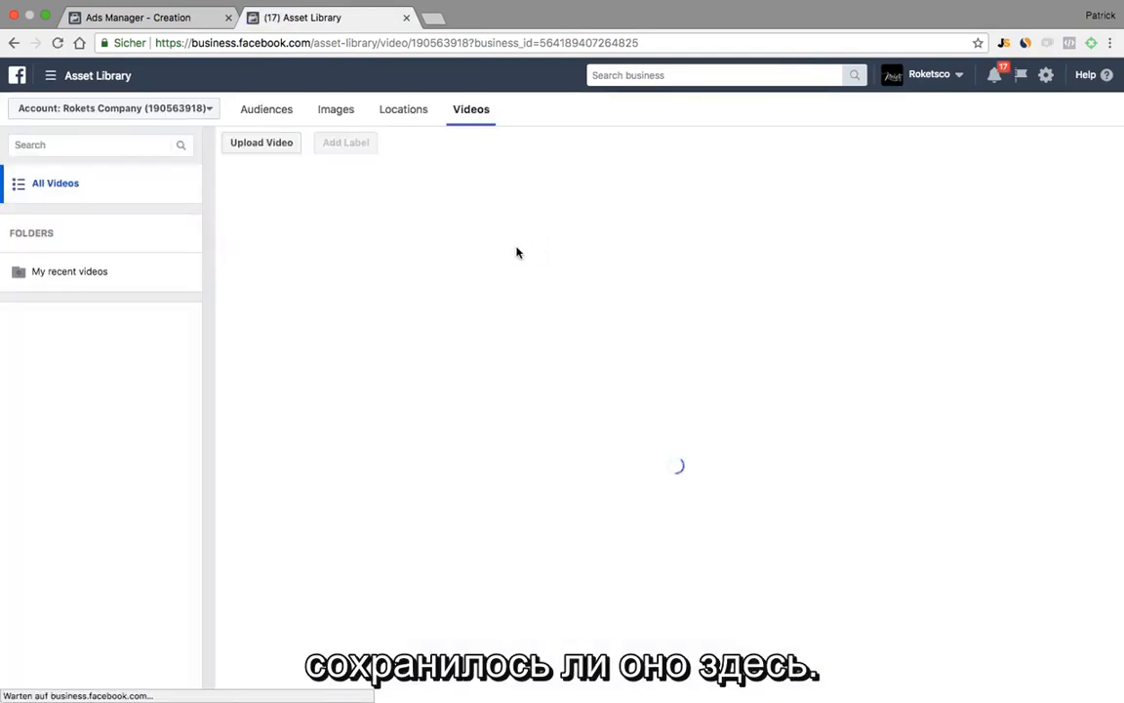
{"action": "left_click", "coordinate": [408, 198]}
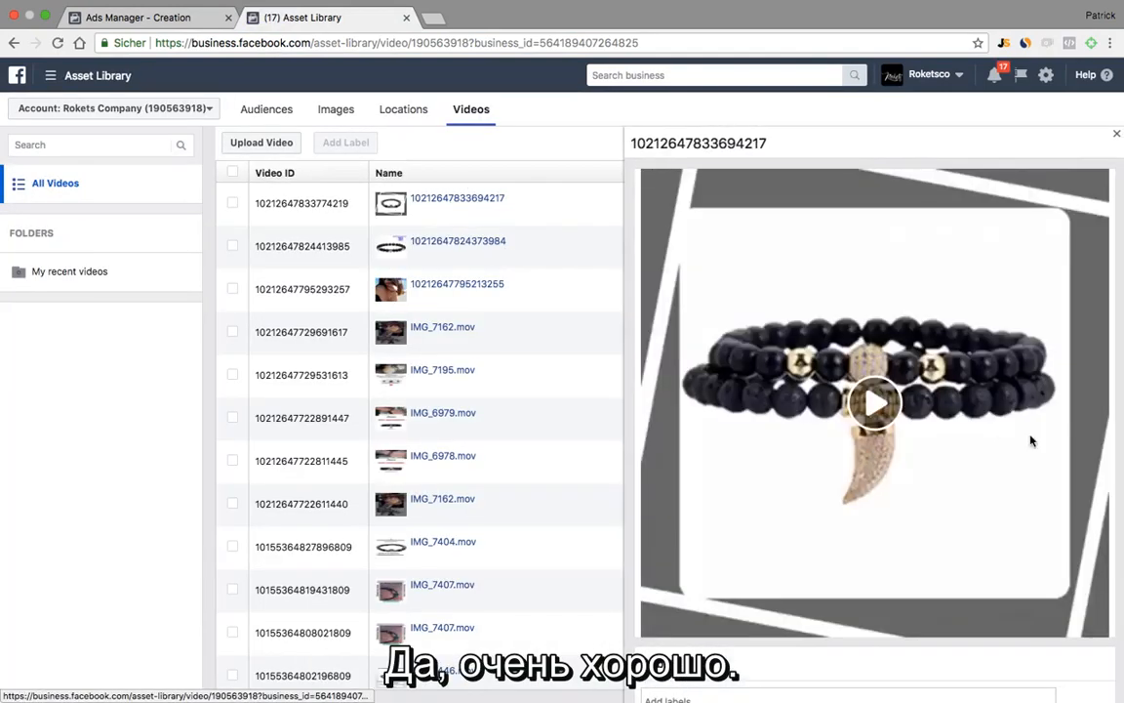
{"action": "left_click", "coordinate": [1031, 441]}
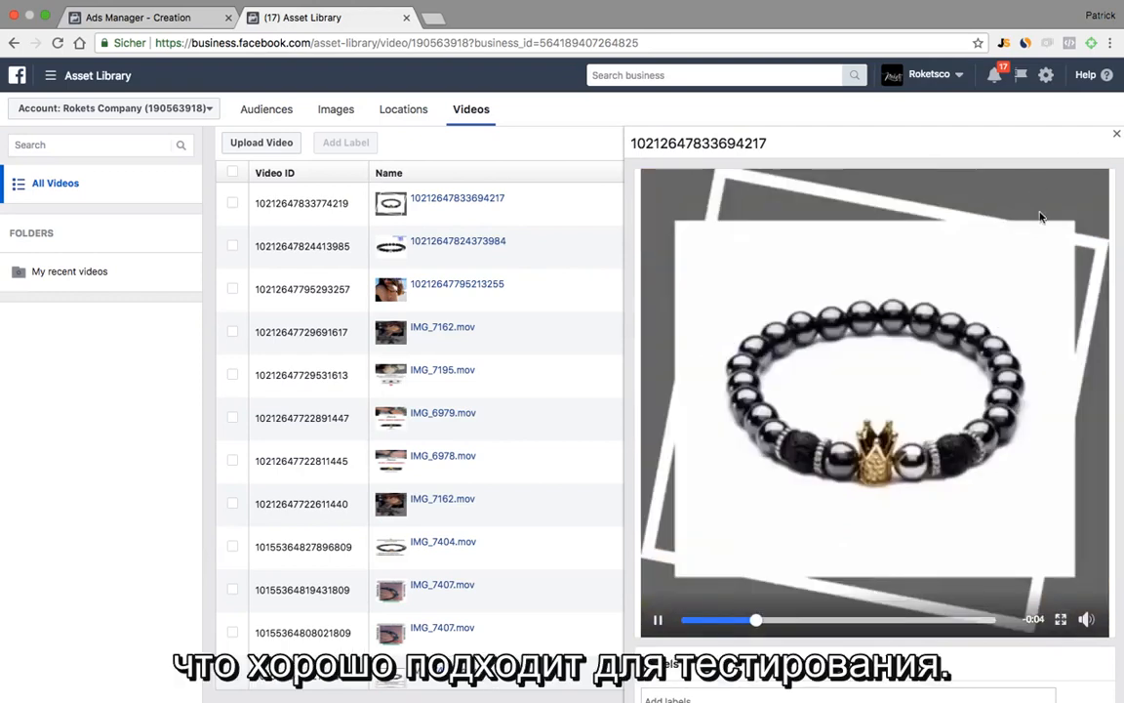
{"action": "left_click", "coordinate": [1118, 137]}
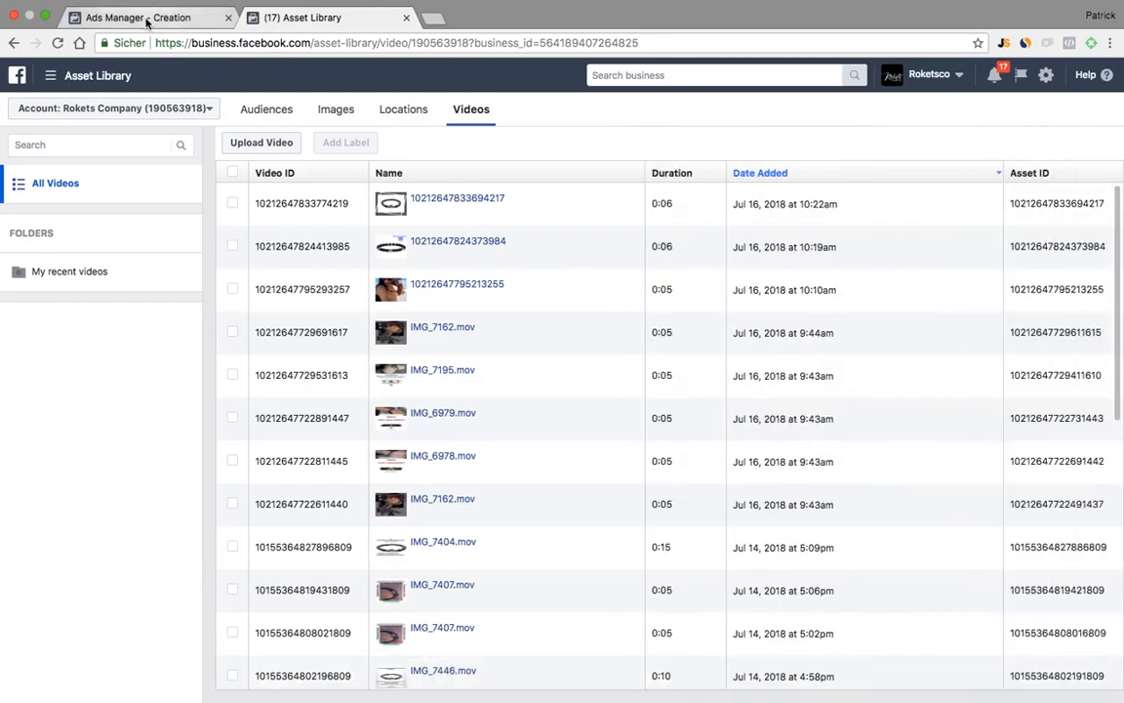
Return to the ad in Ads Manager, remove its current slideshow, and start a new slideshow by opening the photo selection
{"action": "left_click", "coordinate": [147, 19]}
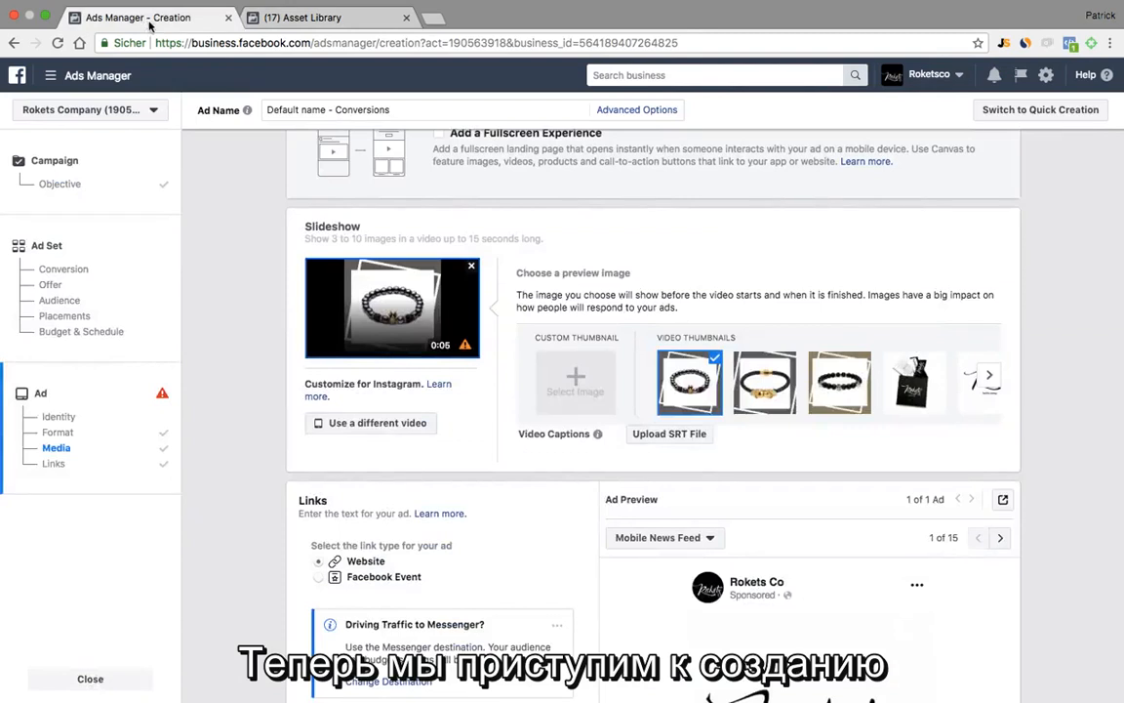
{"action": "left_click", "coordinate": [473, 271]}
{"action": "left_click", "coordinate": [584, 492]}
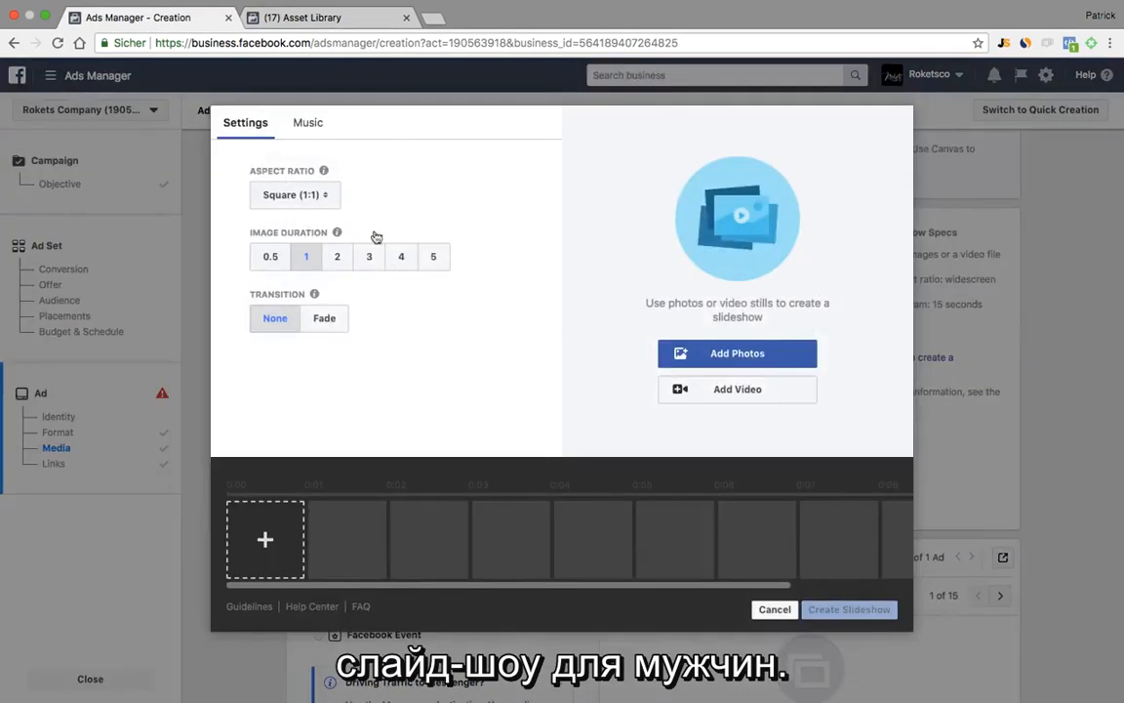
{"action": "left_click", "coordinate": [738, 355]}
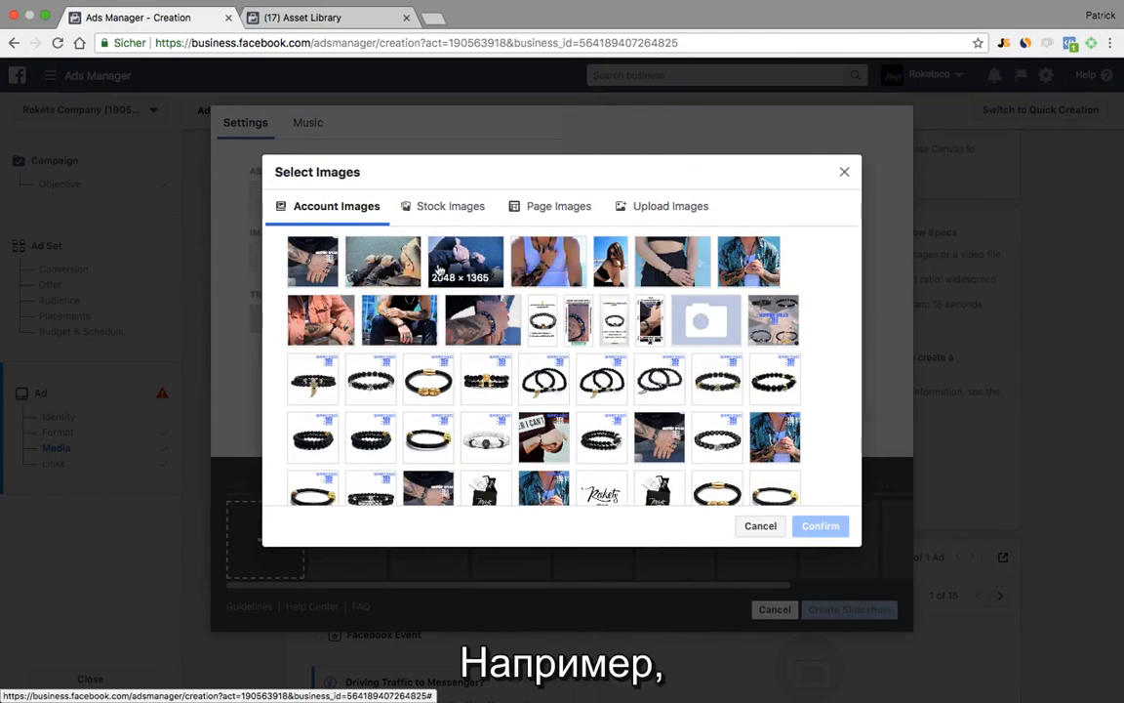
Look through the account images for lifestyle photos suited to a men's bracelet slideshow
{"action": "scroll", "coordinate": [438, 271], "scroll_direction": "down", "scroll_amount": 5}
{"action": "scroll", "coordinate": [559, 327], "scroll_direction": "down", "scroll_amount": 10}
{"action": "scroll", "coordinate": [559, 327], "scroll_direction": "down", "scroll_amount": 10}
{"action": "scroll", "coordinate": [559, 327], "scroll_direction": "down", "scroll_amount": 10}
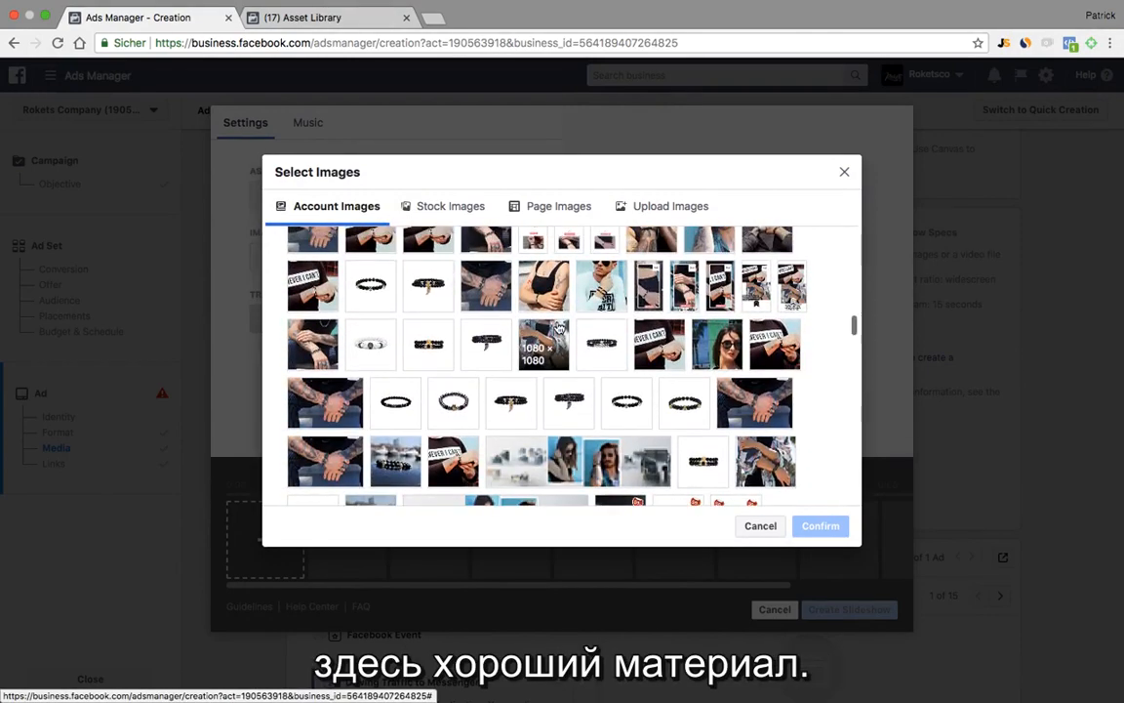
{"action": "scroll", "coordinate": [559, 327], "scroll_direction": "up", "scroll_amount": 15}
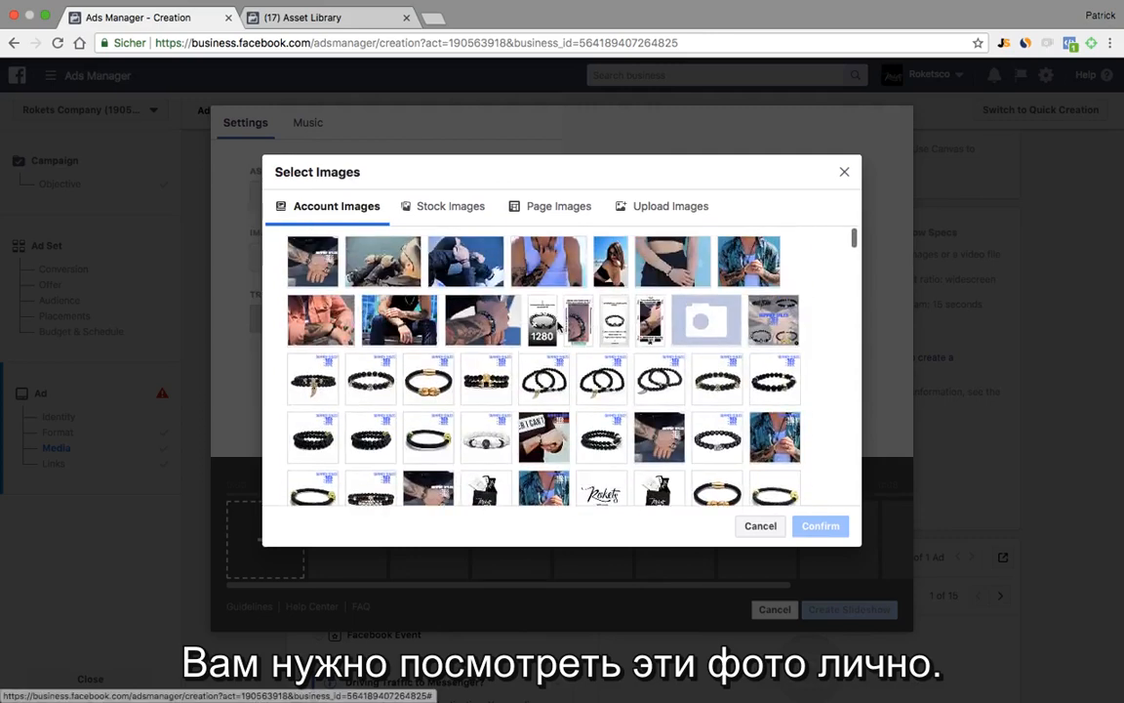
{"action": "scroll", "coordinate": [659, 324], "scroll_direction": "down", "scroll_amount": 5}
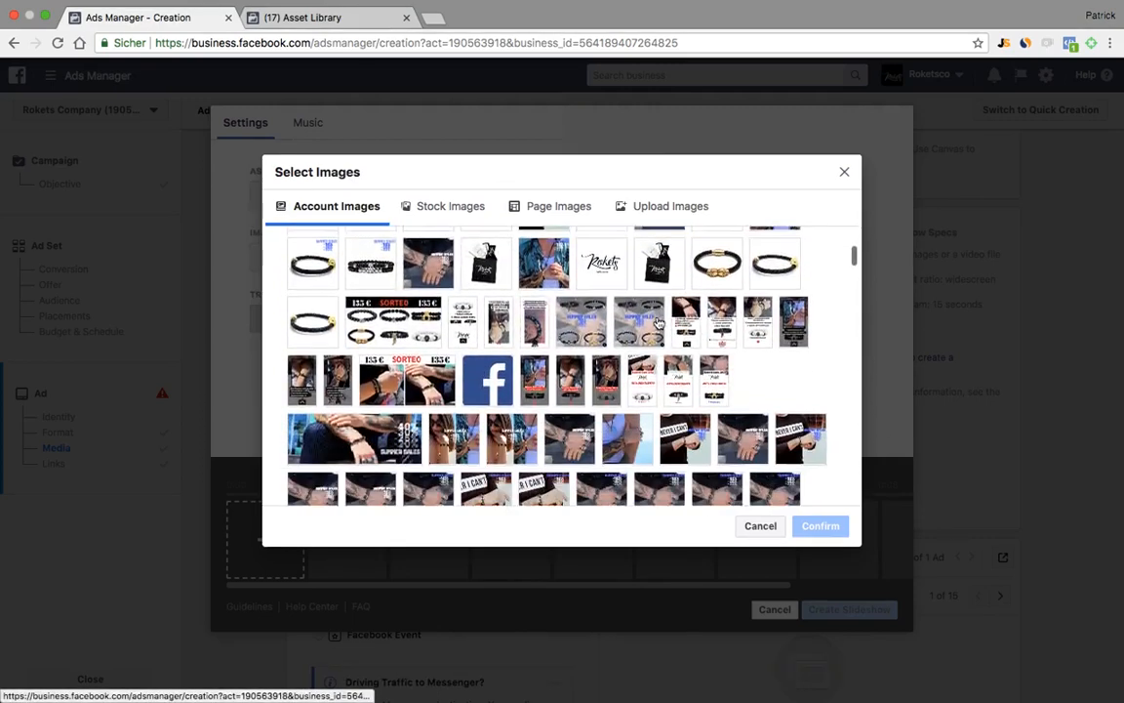
{"action": "scroll", "coordinate": [659, 324], "scroll_direction": "down", "scroll_amount": 2}
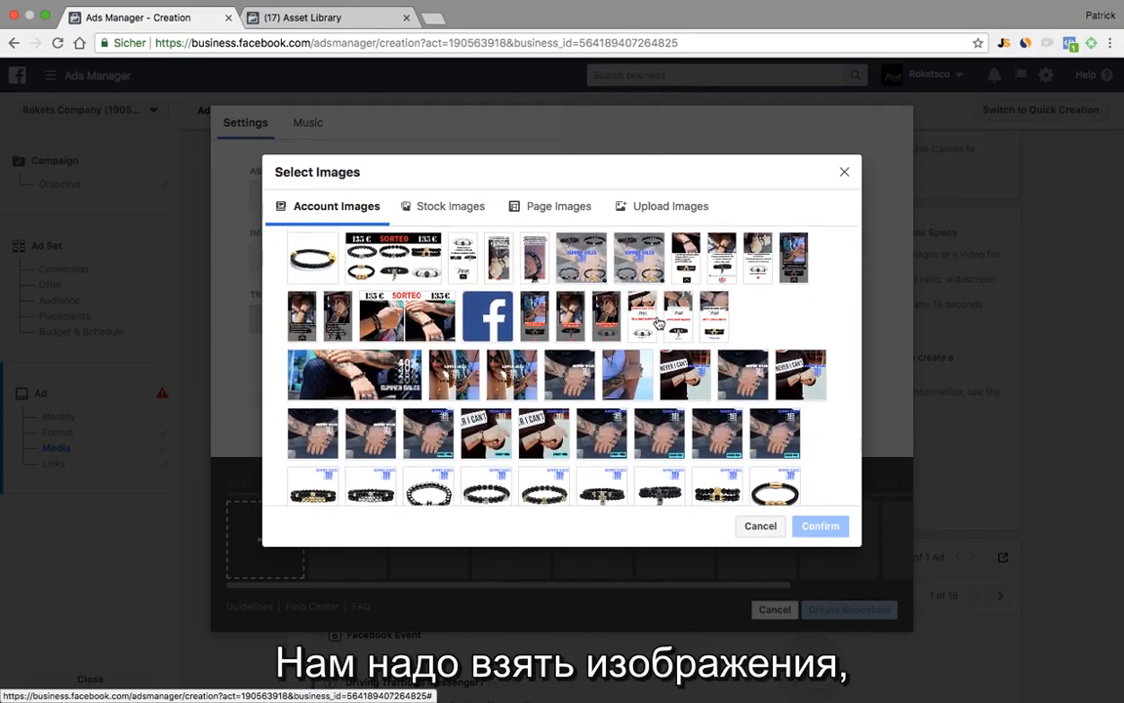
{"action": "scroll", "coordinate": [659, 324], "scroll_direction": "down", "scroll_amount": 5}
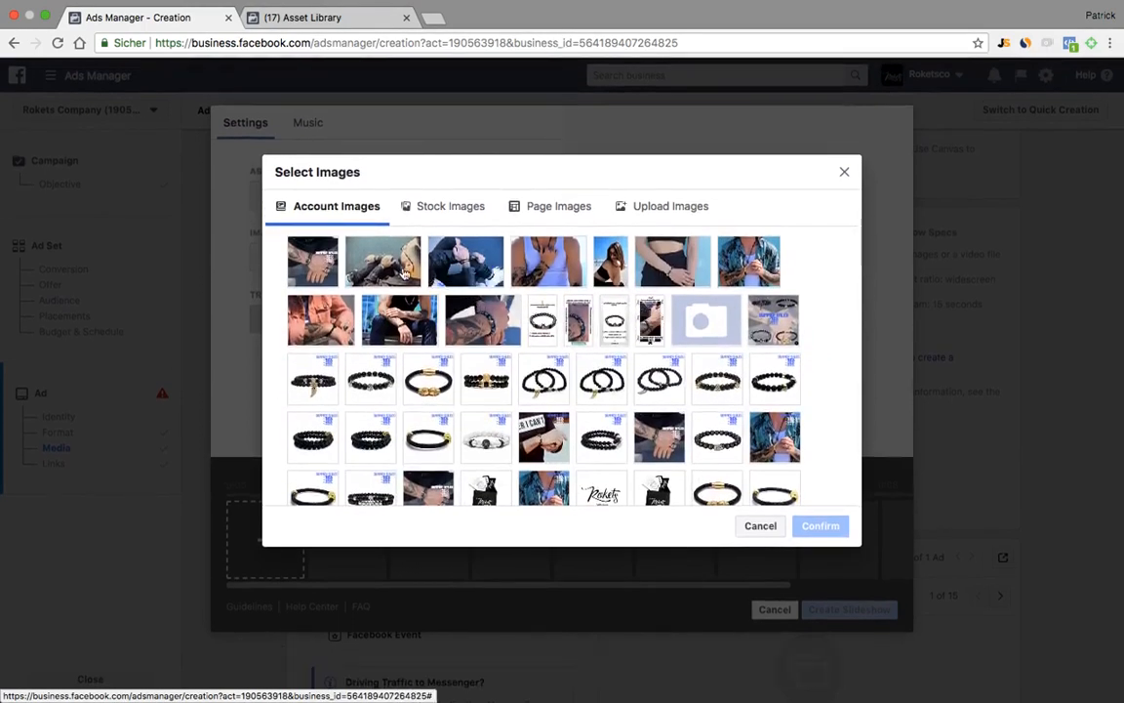
Select seven lifestyle photos of men wearing bracelets from the account images, leaving out the two photos of women
{"action": "left_click", "coordinate": [398, 273]}
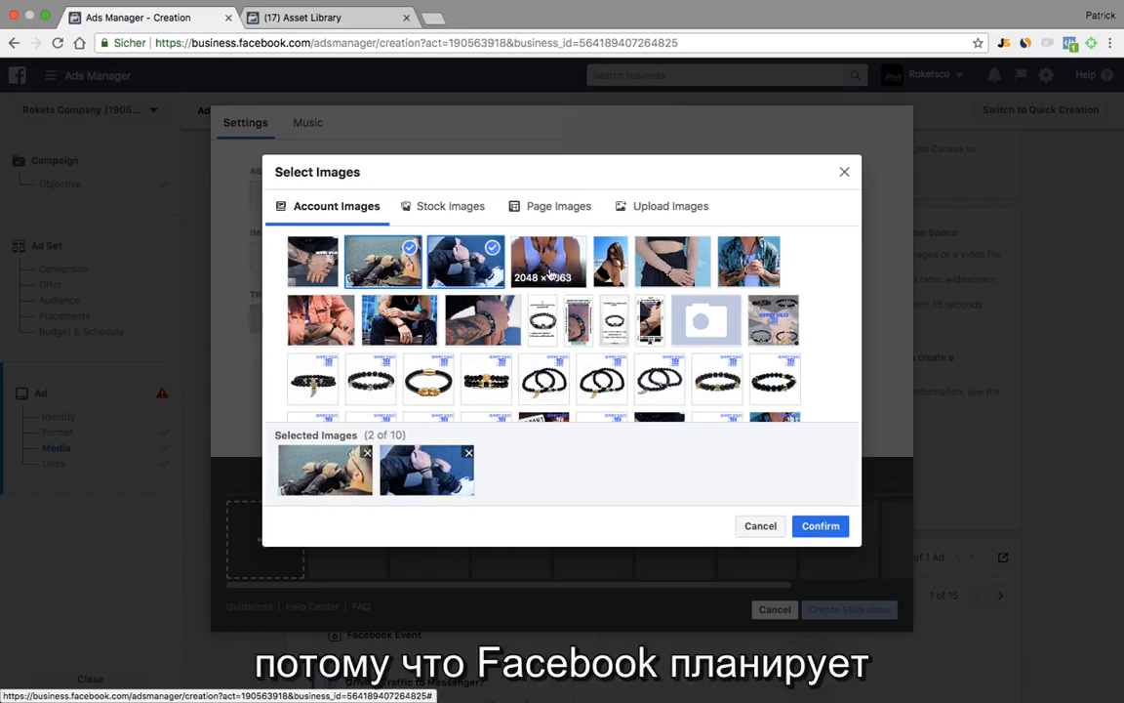
{"action": "left_click", "coordinate": [552, 254]}
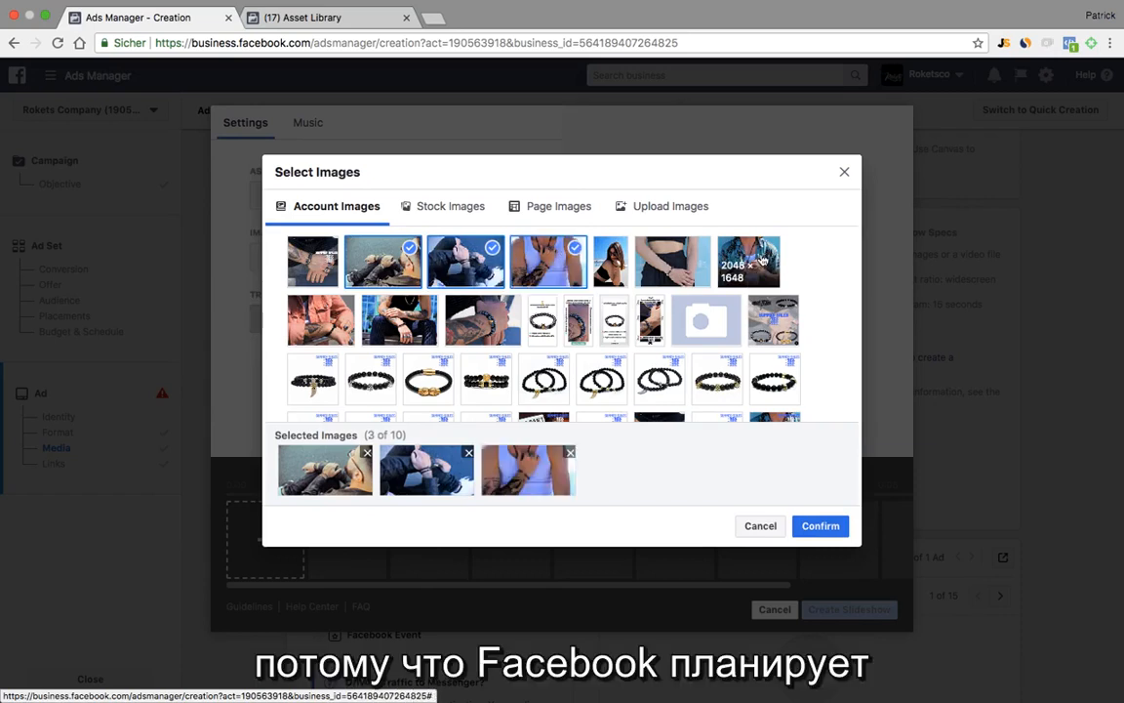
{"action": "left_click", "coordinate": [765, 261]}
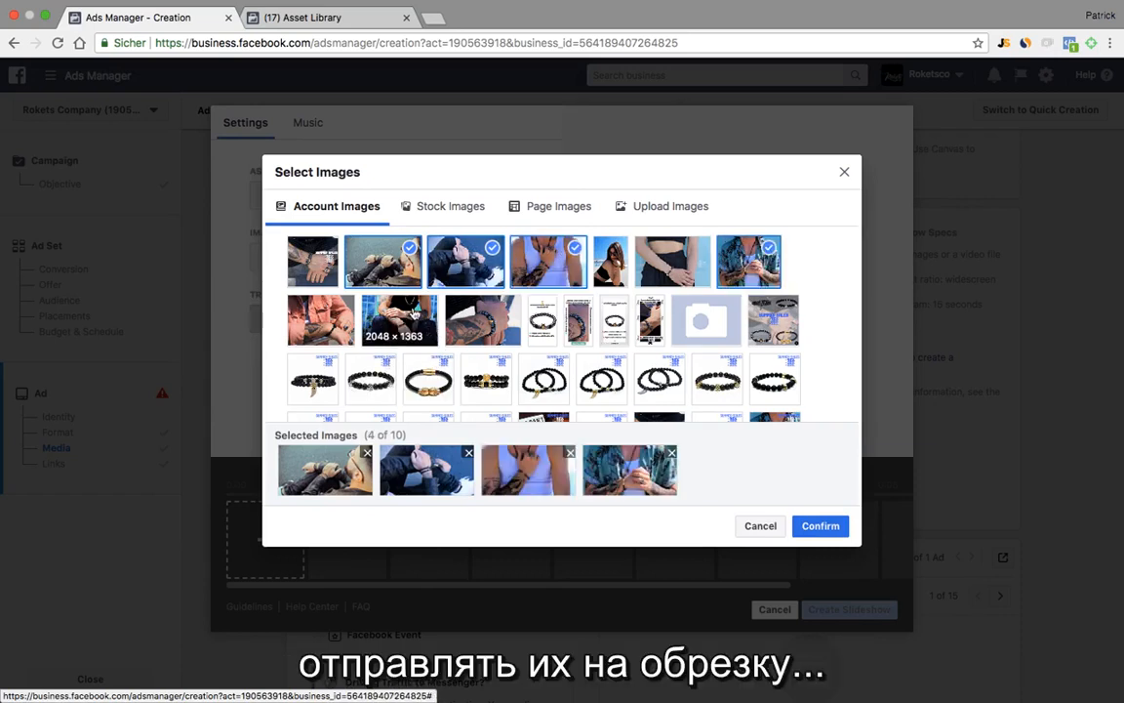
{"action": "left_click", "coordinate": [359, 333]}
{"action": "left_click", "coordinate": [322, 320]}
{"action": "left_click", "coordinate": [492, 320]}
Add the black packaging bag photo and the Rokets logo to the selected images and confirm the selection
{"action": "scroll", "coordinate": [562, 298], "scroll_direction": "down", "scroll_amount": 3}
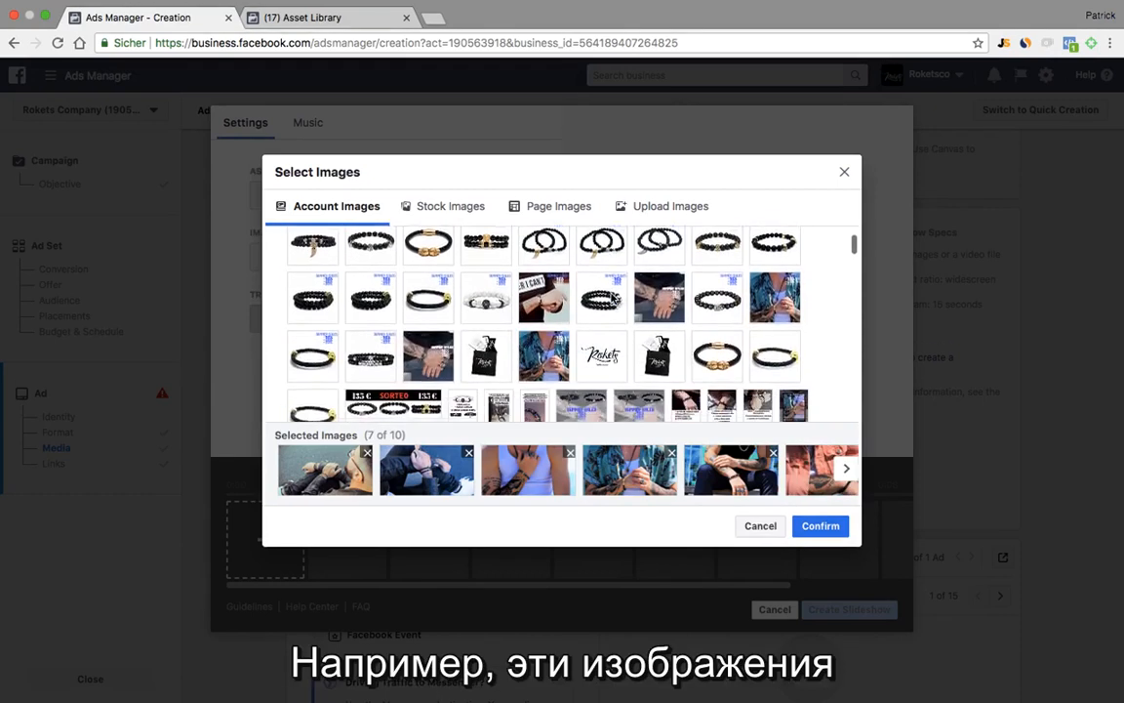
{"action": "scroll", "coordinate": [613, 300], "scroll_direction": "down", "scroll_amount": 10}
{"action": "scroll", "coordinate": [613, 299], "scroll_direction": "up", "scroll_amount": 10}
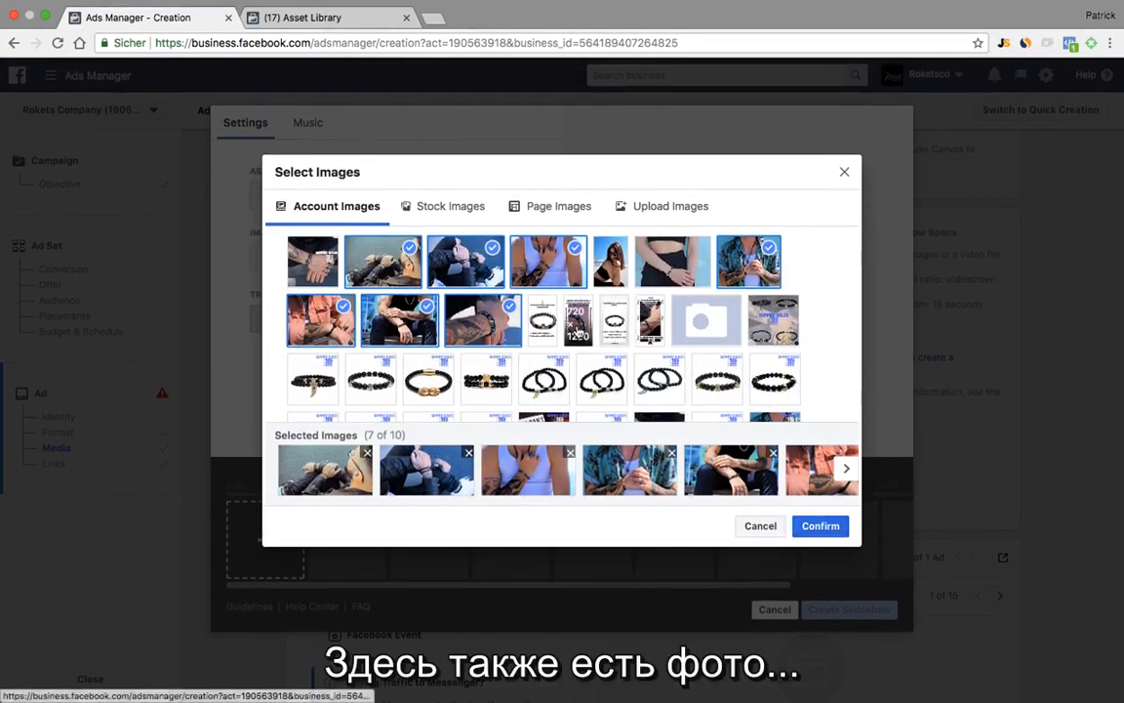
{"action": "scroll", "coordinate": [578, 332], "scroll_direction": "down", "scroll_amount": 3}
{"action": "scroll", "coordinate": [578, 332], "scroll_direction": "down", "scroll_amount": 1}
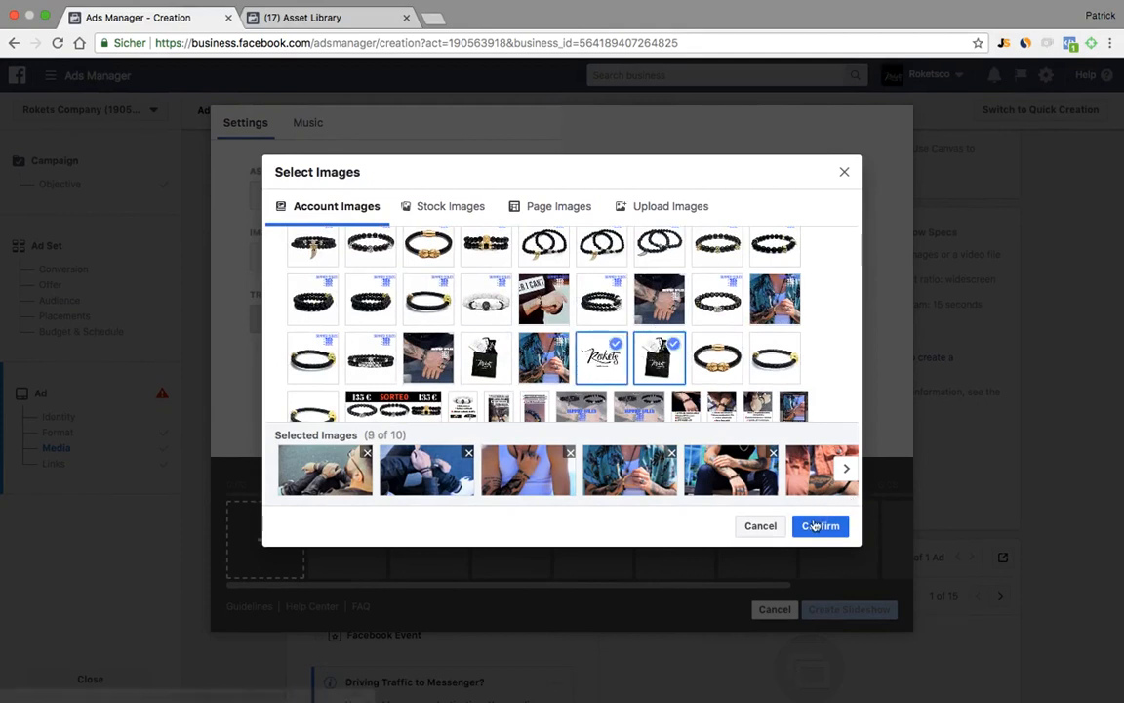
{"action": "left_click", "coordinate": [818, 526]}
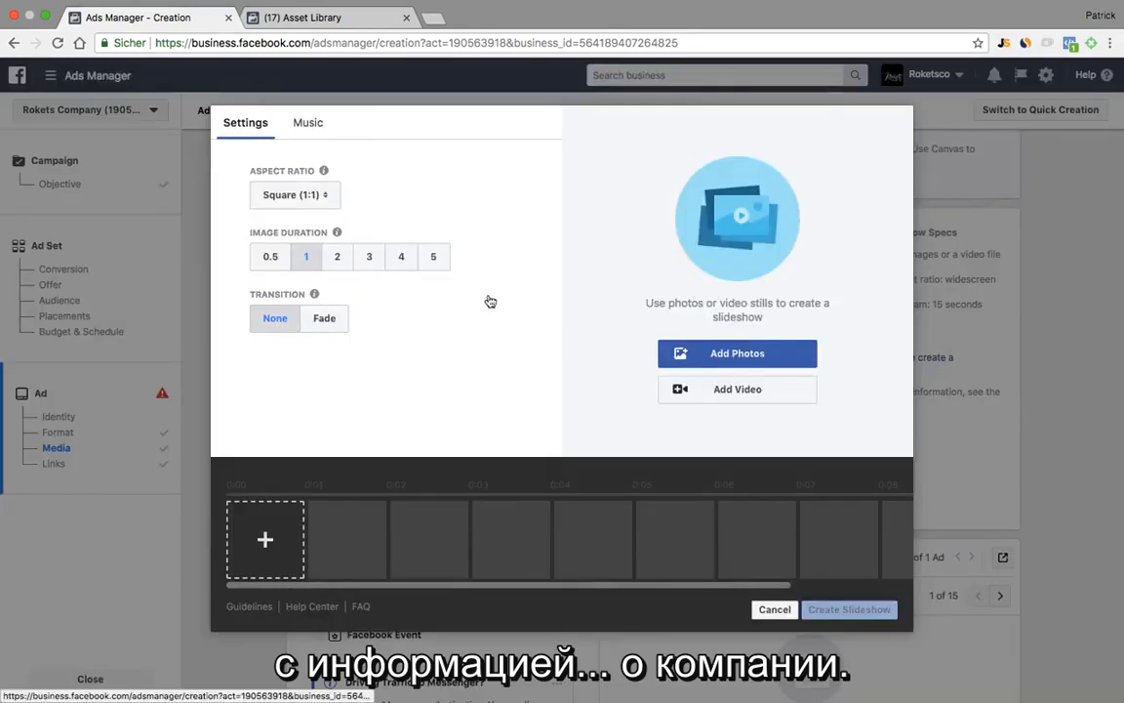
Set Chillwave as the slideshow's music and return to the slideshow settings
{"action": "left_click", "coordinate": [311, 123]}
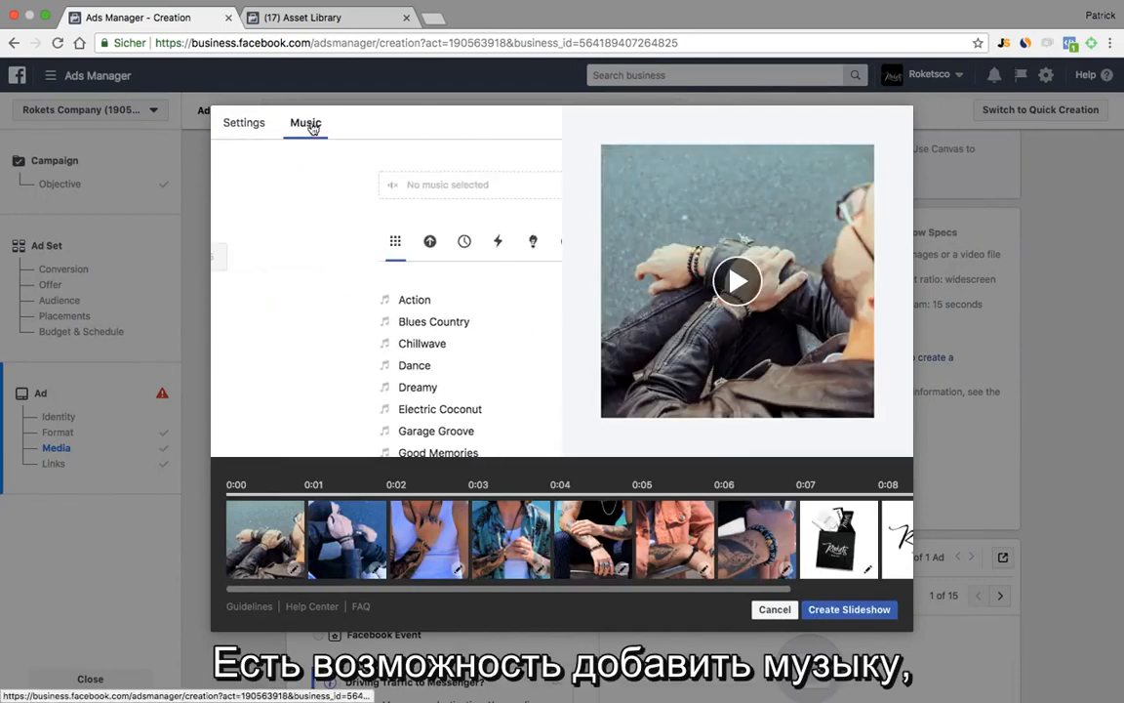
{"action": "left_click", "coordinate": [289, 346]}
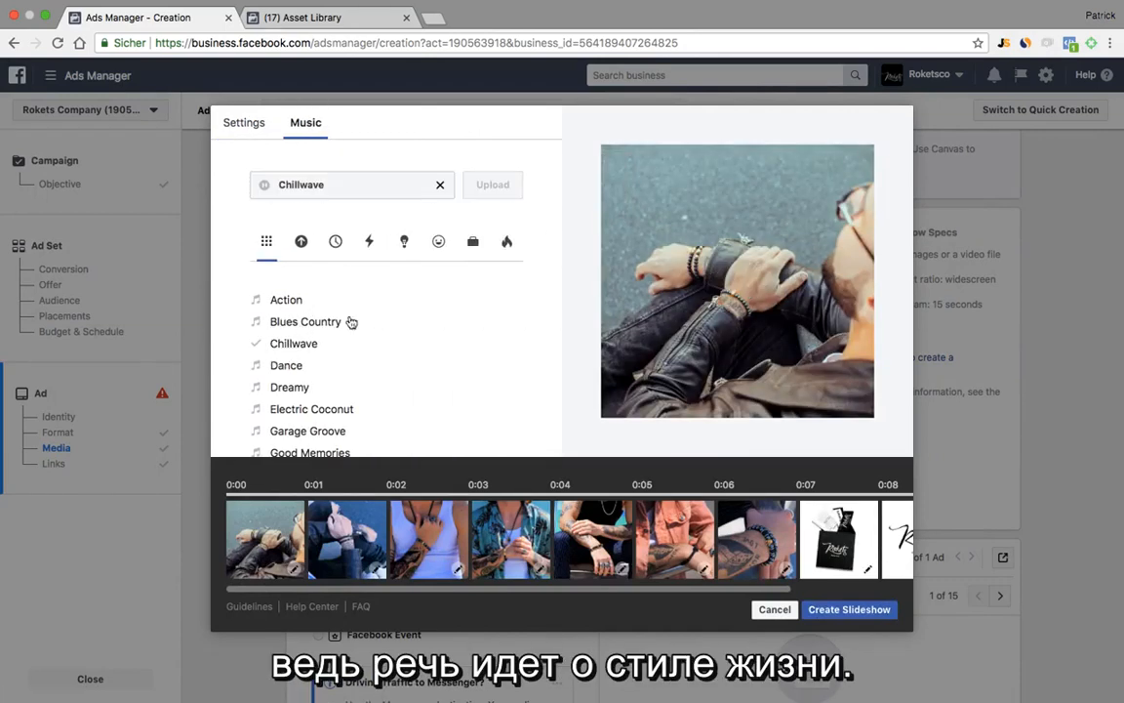
{"action": "left_click", "coordinate": [250, 123]}
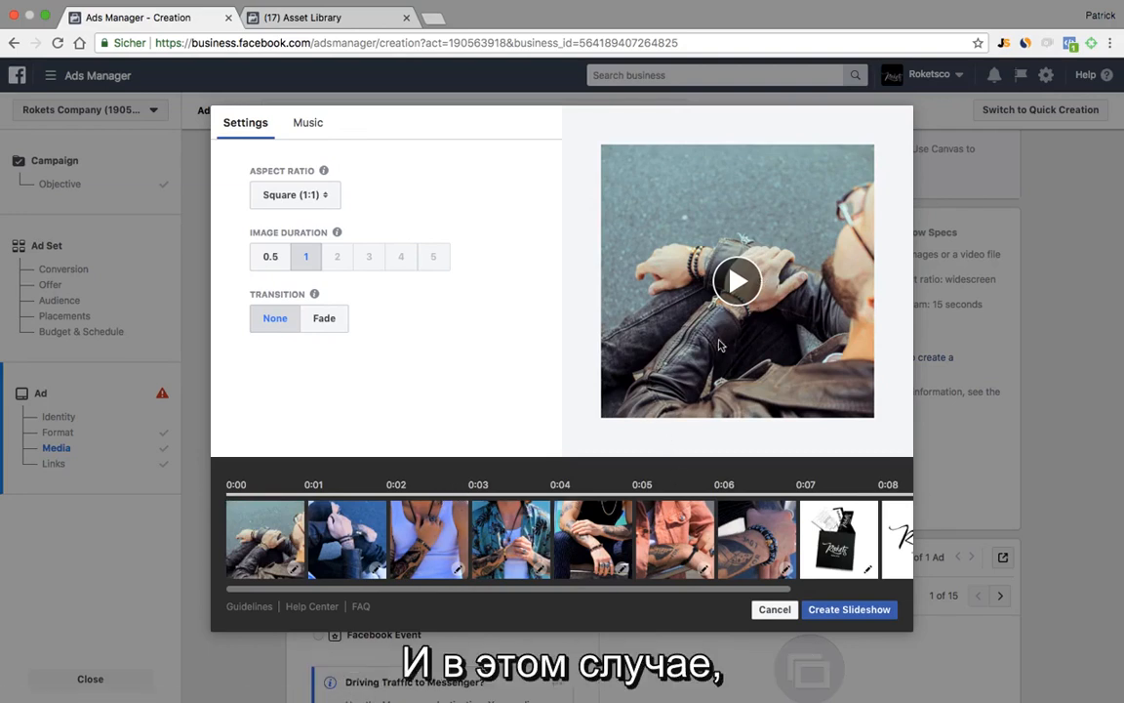
Play the slideshow and move the close-up photo of the tattooed wrist to the start of the timeline
{"action": "left_click", "coordinate": [734, 282]}
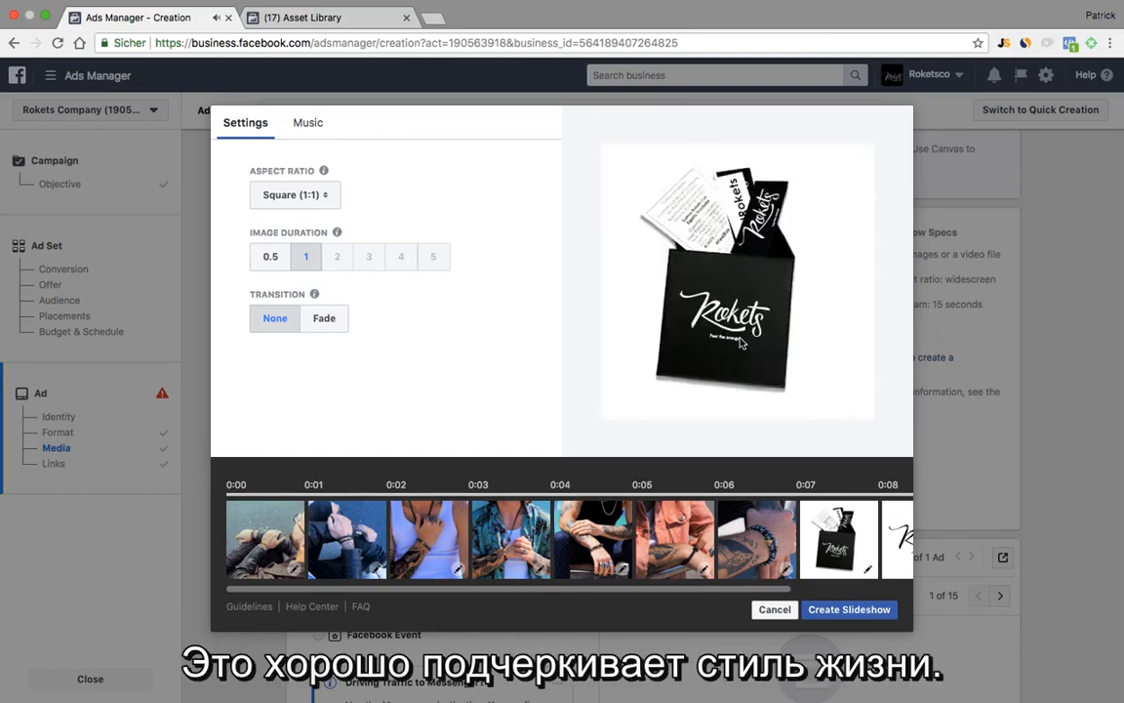
{"action": "left_click_drag", "start_coordinate": [770, 544], "coordinate": [245, 500]}
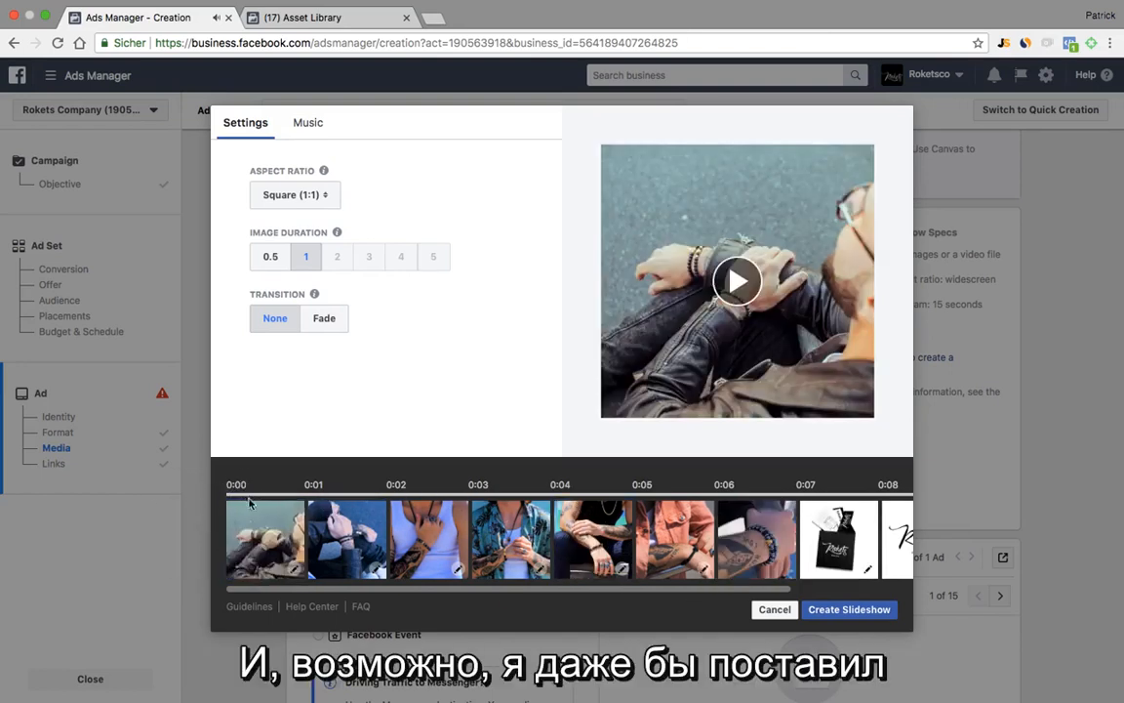
{"action": "left_click_drag", "start_coordinate": [757, 528], "coordinate": [242, 521]}
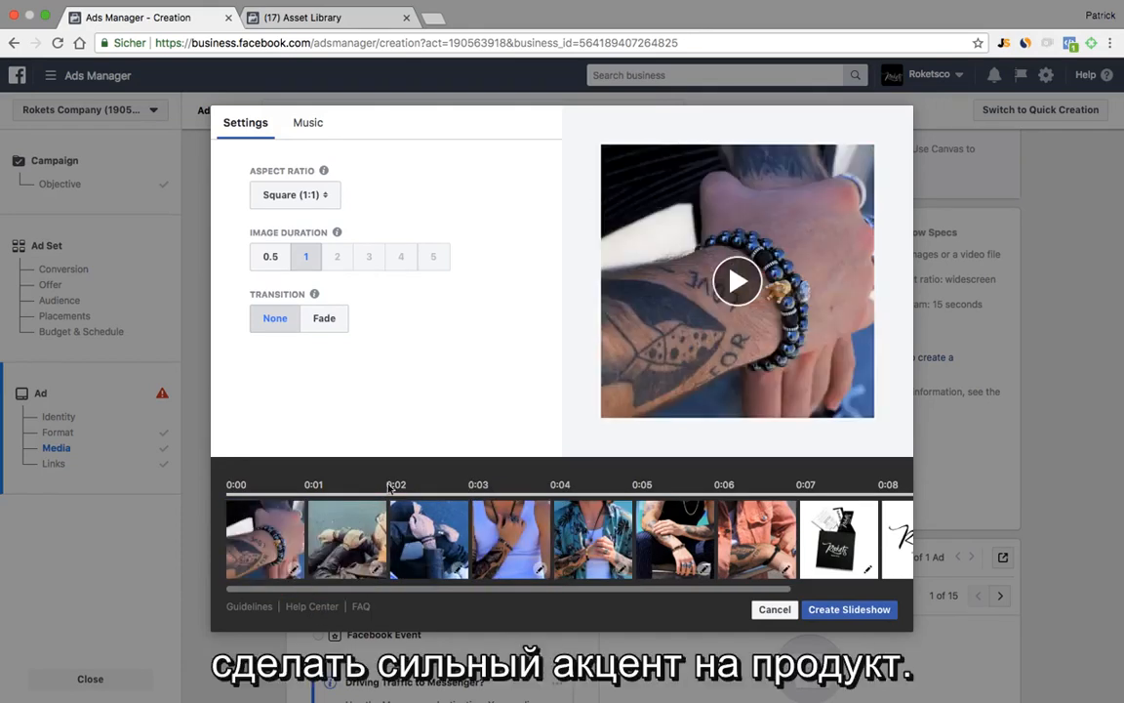
Play the reordered slideshow and move the photo of the seated man in the black top to second place
{"action": "left_click", "coordinate": [747, 279]}
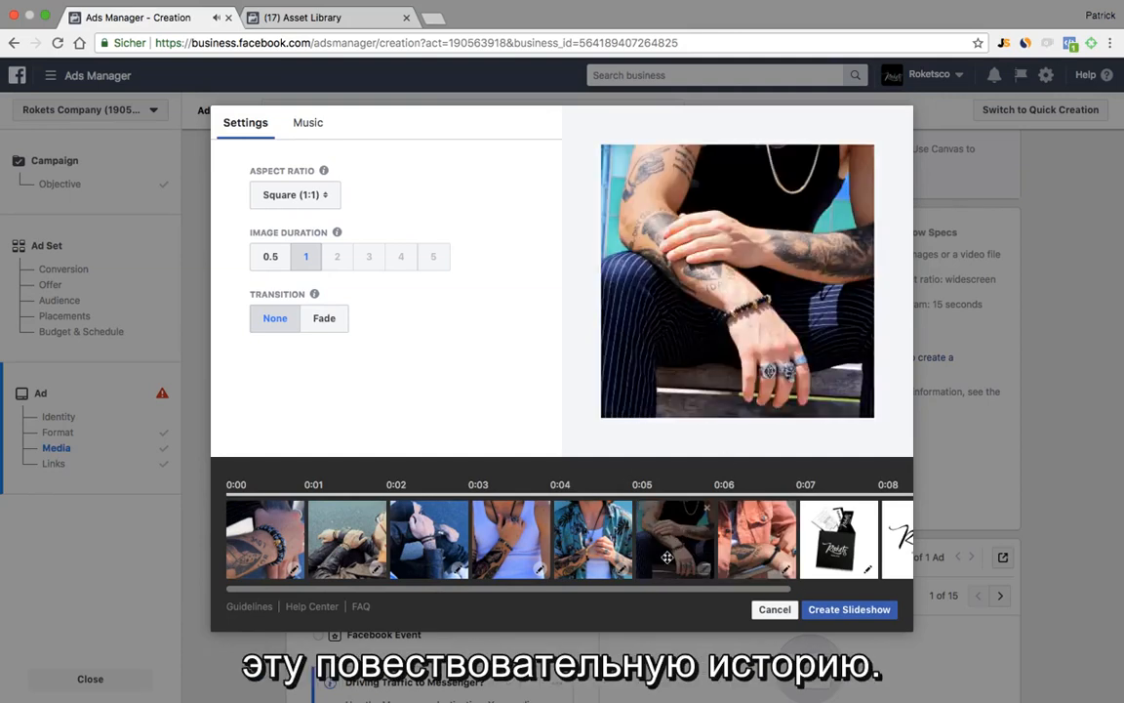
{"action": "left_click_drag", "start_coordinate": [639, 518], "coordinate": [332, 522]}
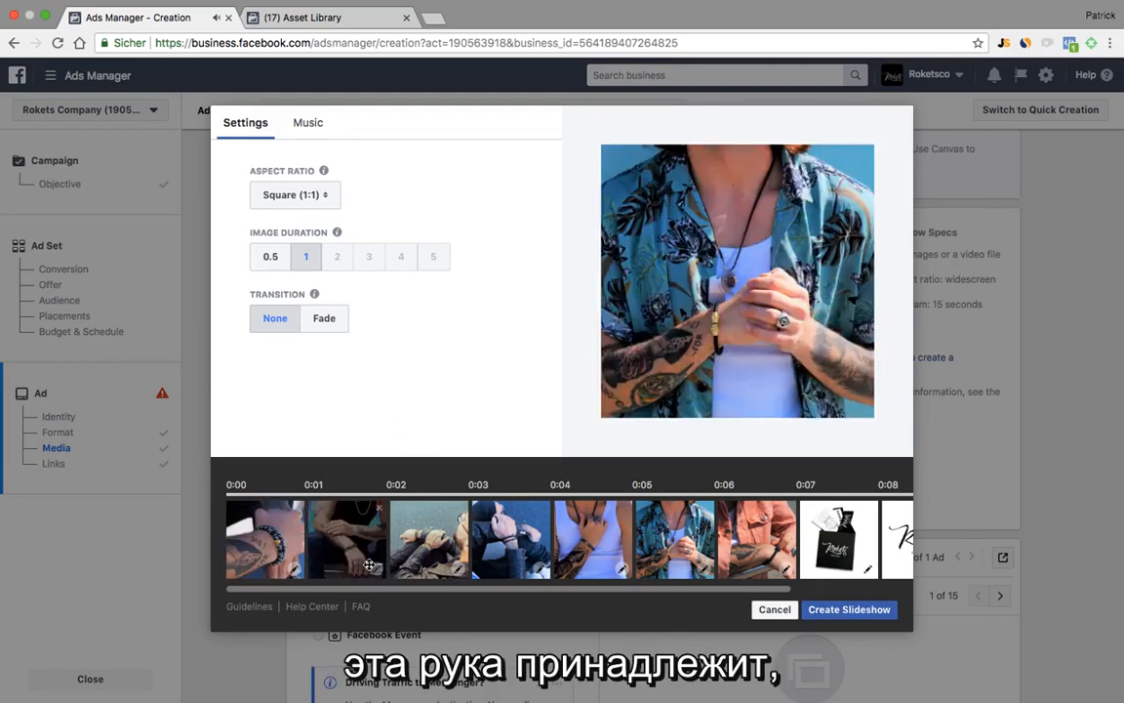
{"action": "left_click_drag", "start_coordinate": [331, 546], "coordinate": [597, 552]}
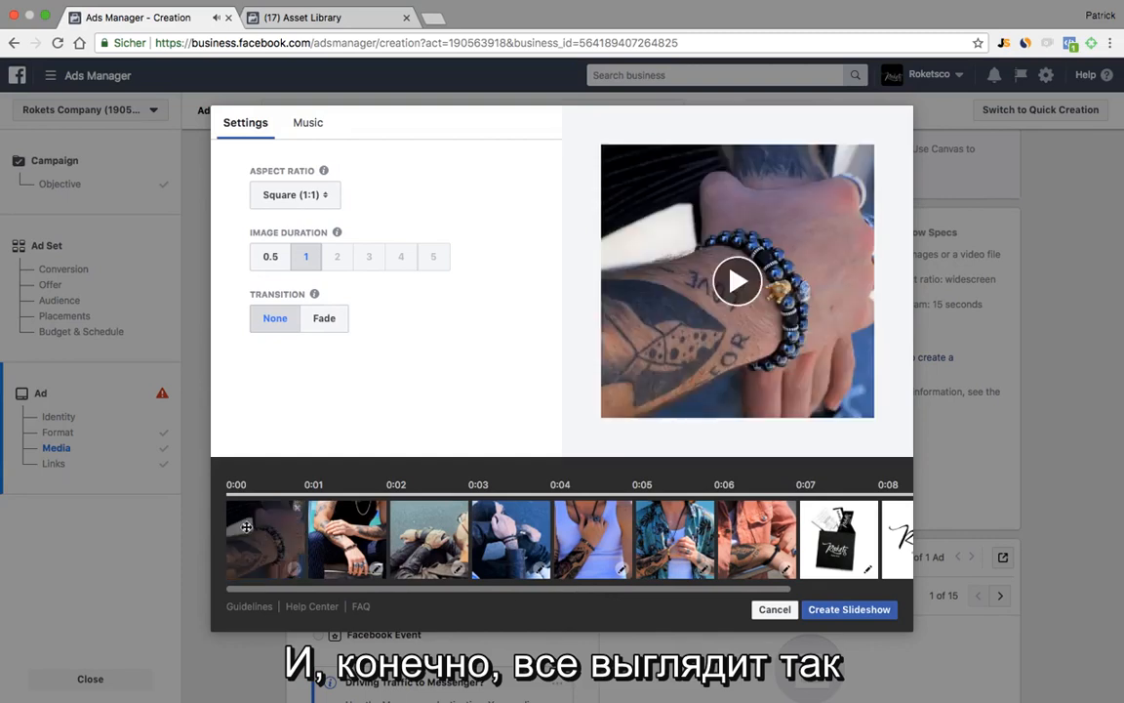
Play the slideshow again and shorten its image duration to 0.5 seconds
{"action": "left_click", "coordinate": [734, 293]}
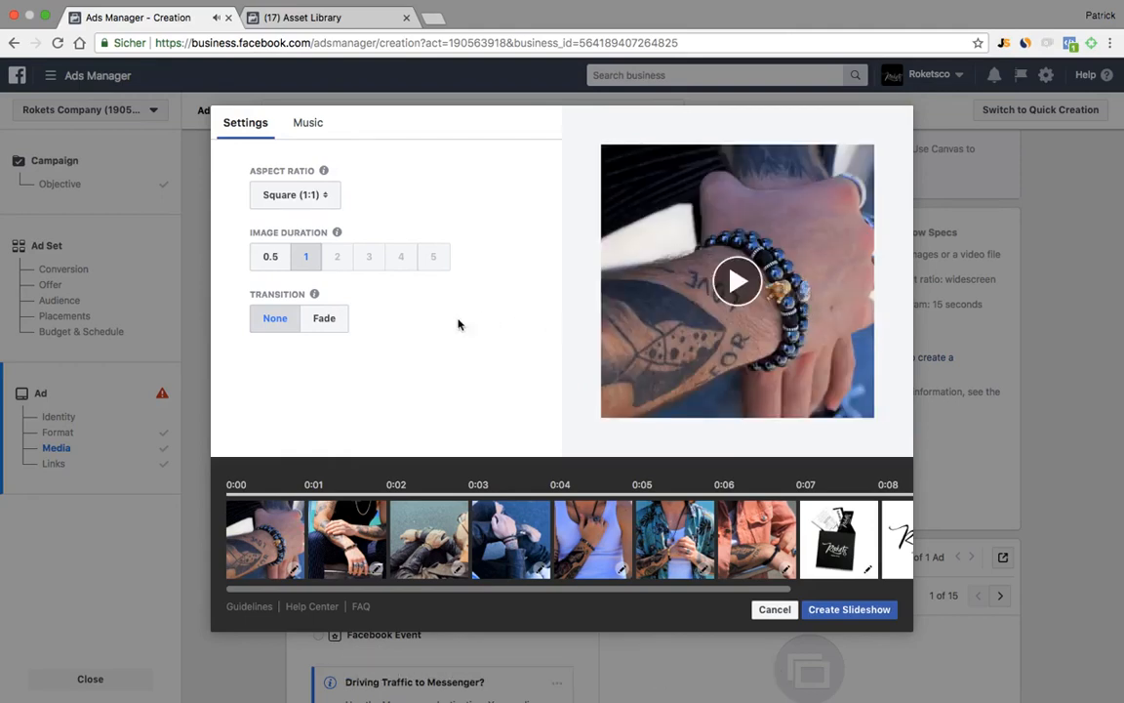
{"action": "left_click", "coordinate": [738, 282]}
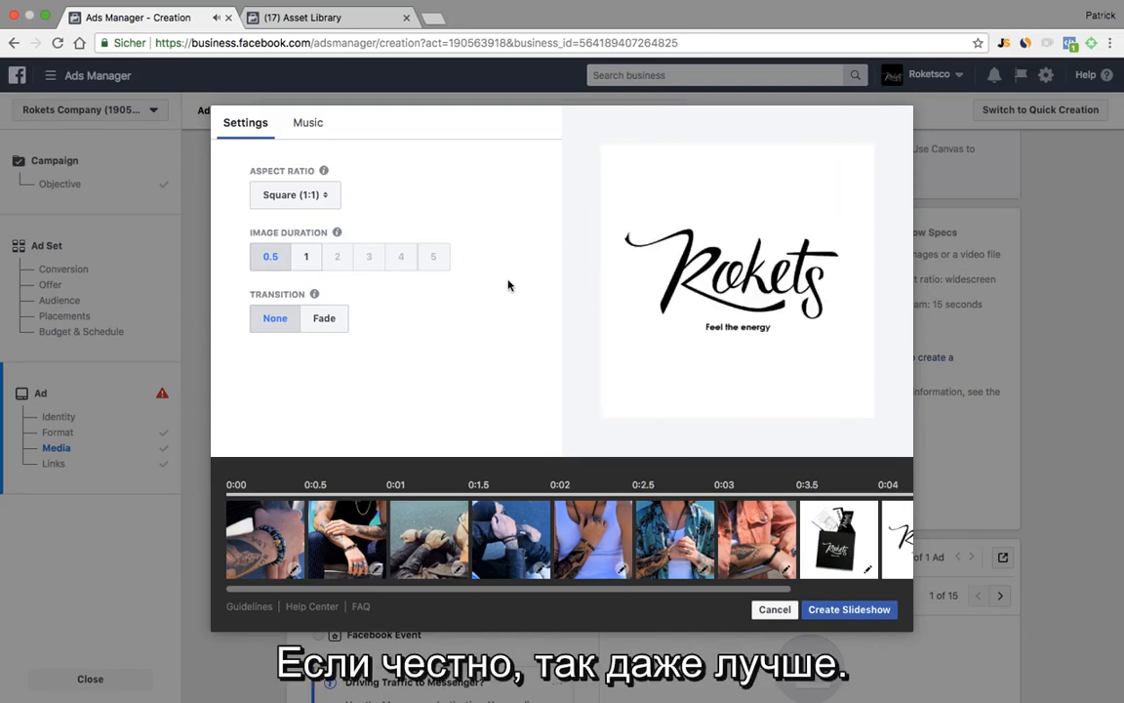
Generate the men's slideshow, and while it renders play the women's Summer Sales lifestyle video in the Asset Library
{"action": "left_click", "coordinate": [849, 609]}
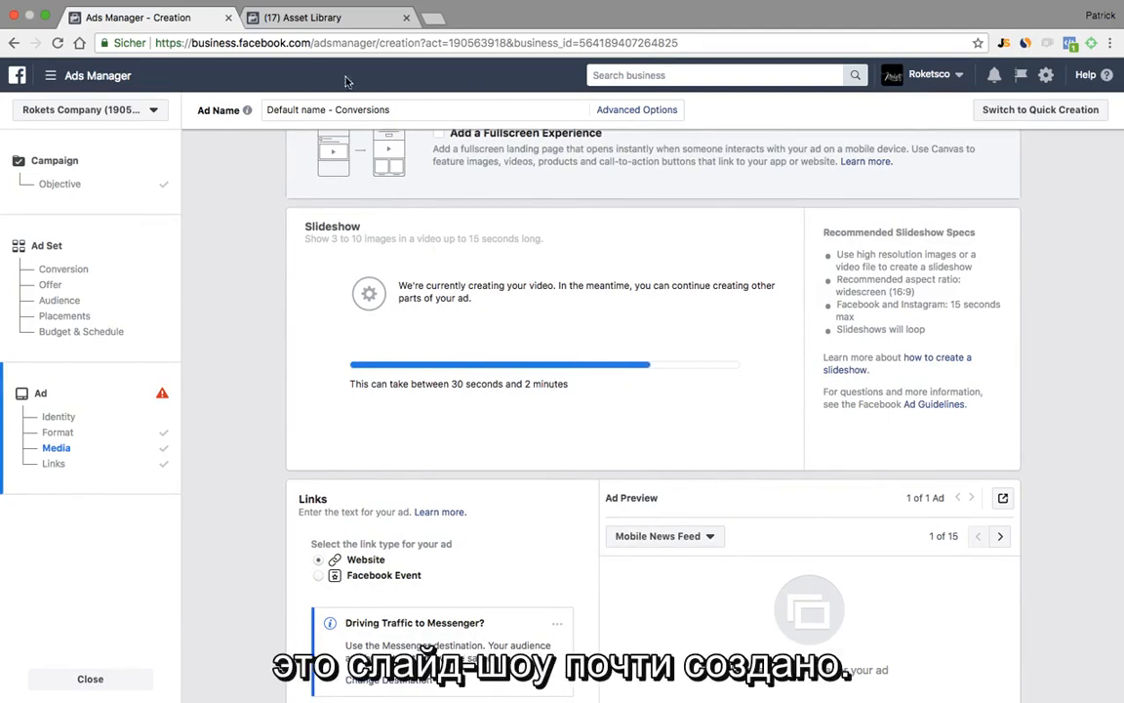
{"action": "left_click", "coordinate": [337, 23]}
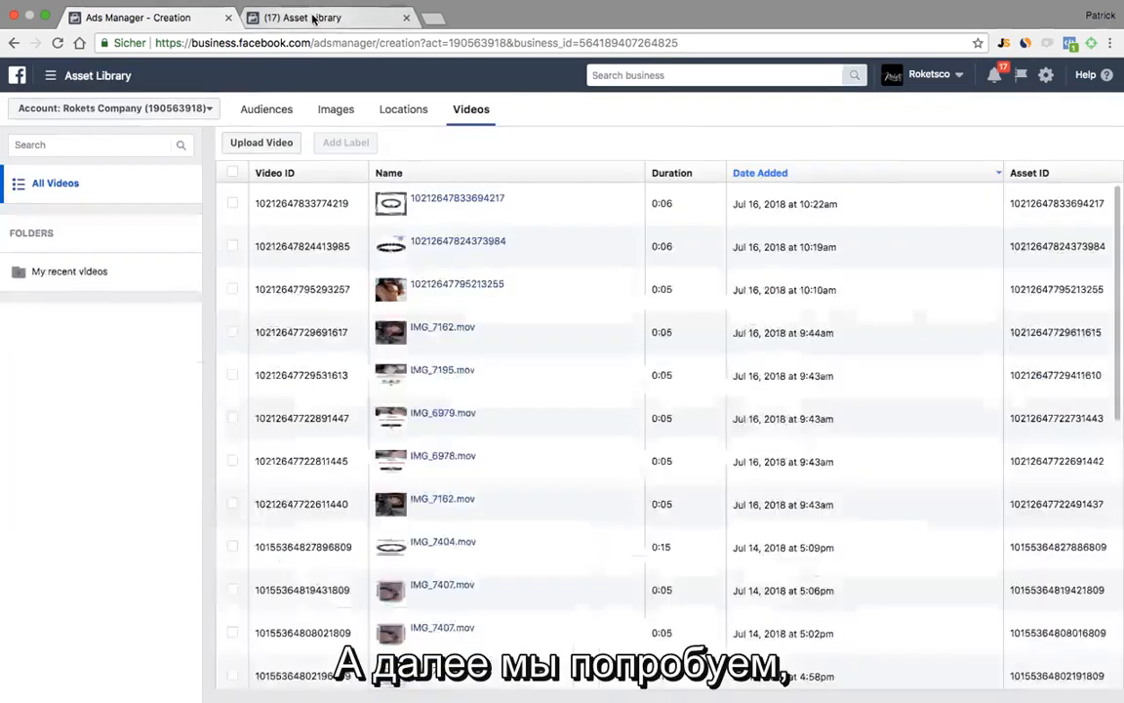
{"action": "left_click", "coordinate": [485, 291]}
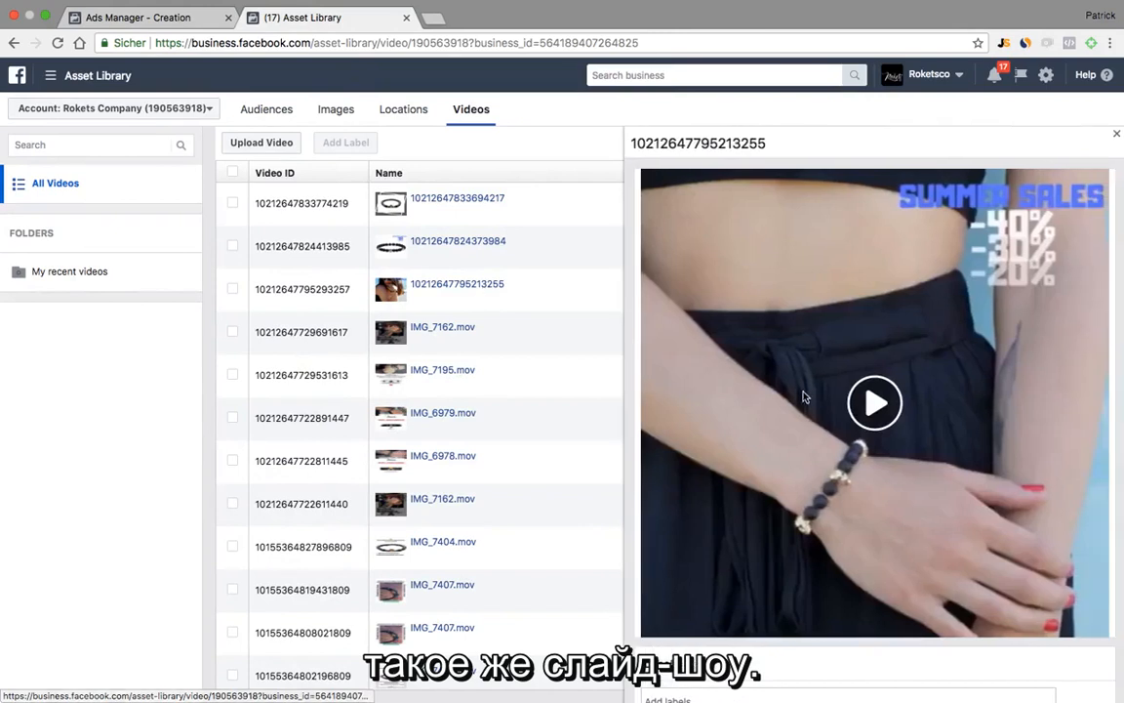
{"action": "left_click", "coordinate": [873, 400]}
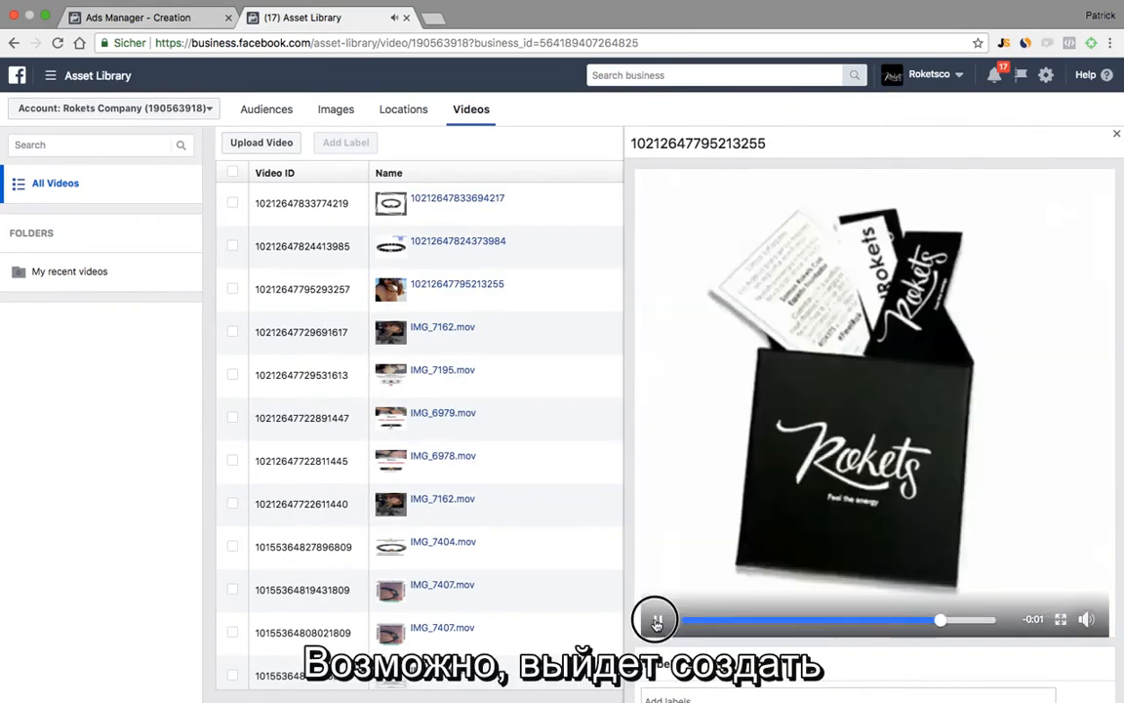
Return to the ad in Ads Manager and play the men's slideshow in the Mobile News Feed preview
{"action": "left_click", "coordinate": [181, 22]}
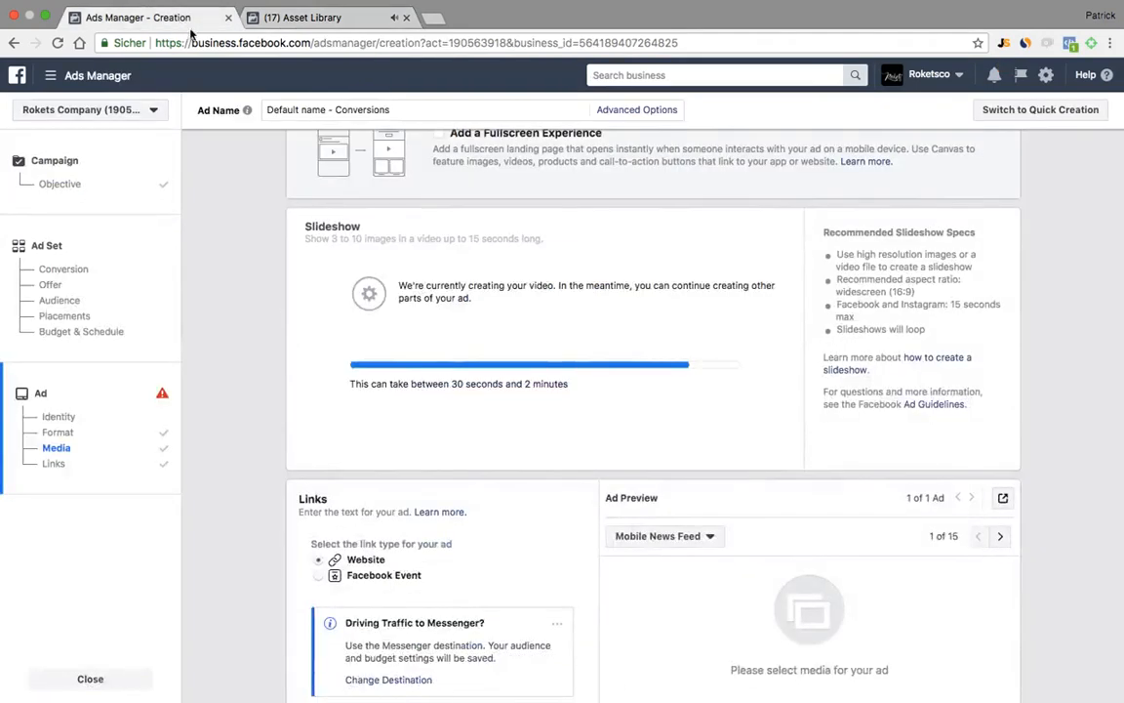
{"action": "scroll", "coordinate": [764, 367], "scroll_direction": "down", "scroll_amount": 5}
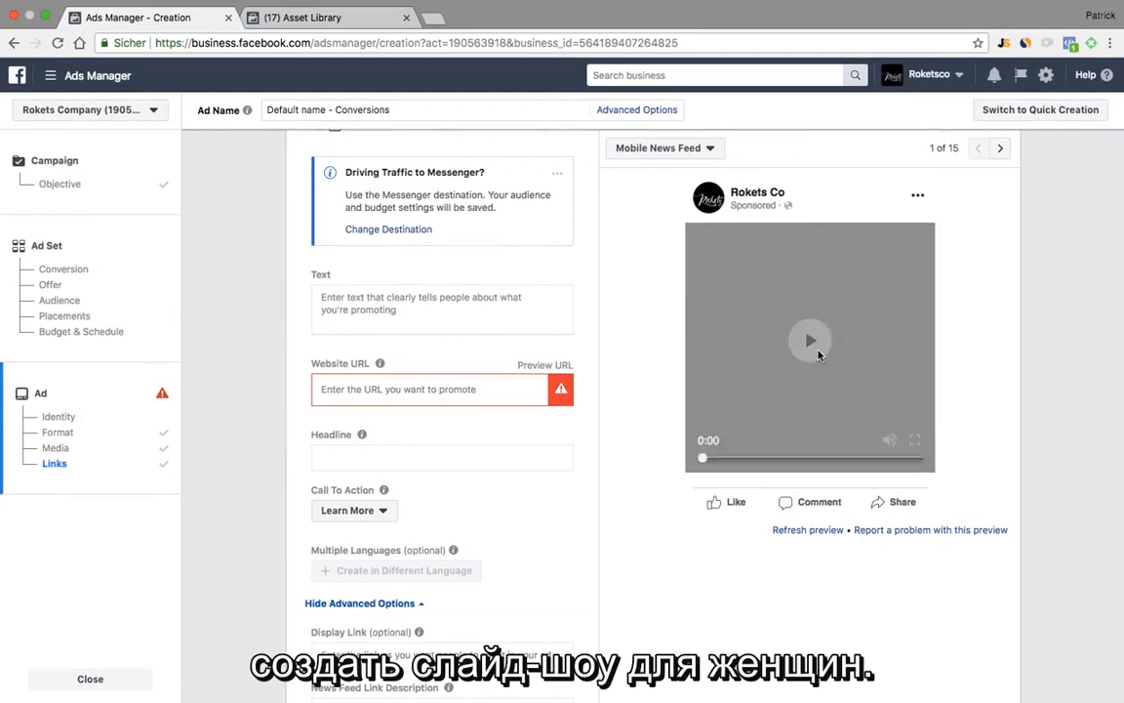
{"action": "left_click", "coordinate": [825, 358]}
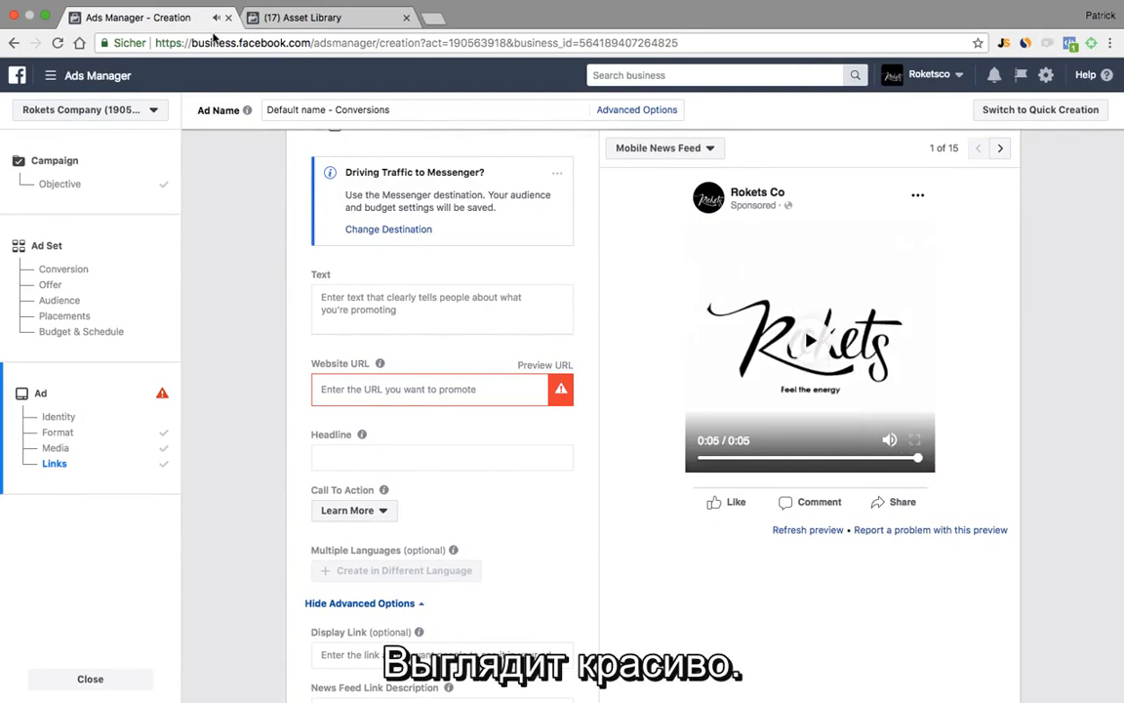
Reload the Asset Library's video list, play the newest slideshow video and close its details
{"action": "scroll", "coordinate": [508, 371], "scroll_direction": "up", "scroll_amount": 1}
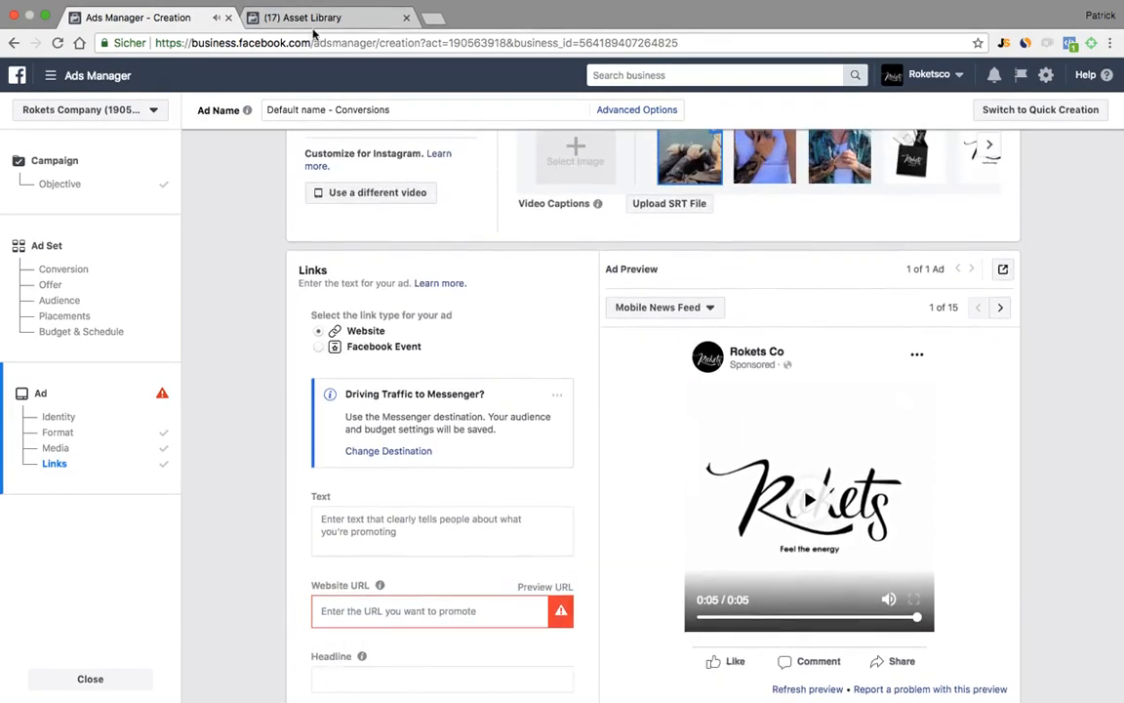
{"action": "left_click", "coordinate": [314, 29]}
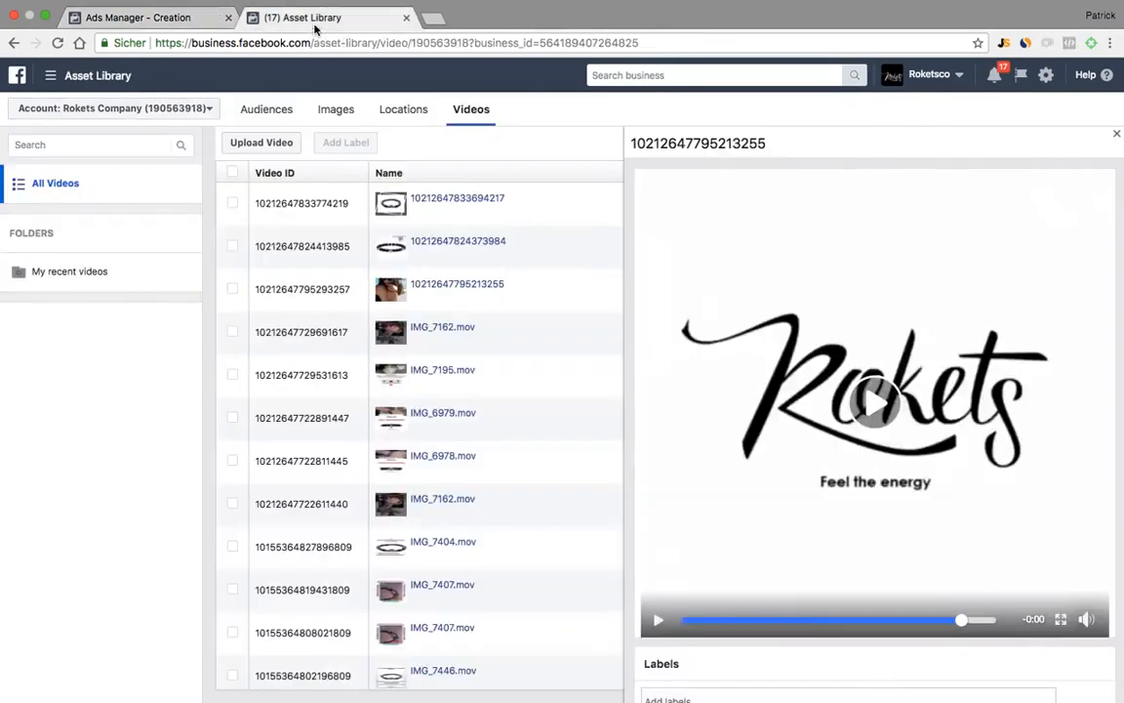
{"action": "left_click", "coordinate": [1118, 137]}
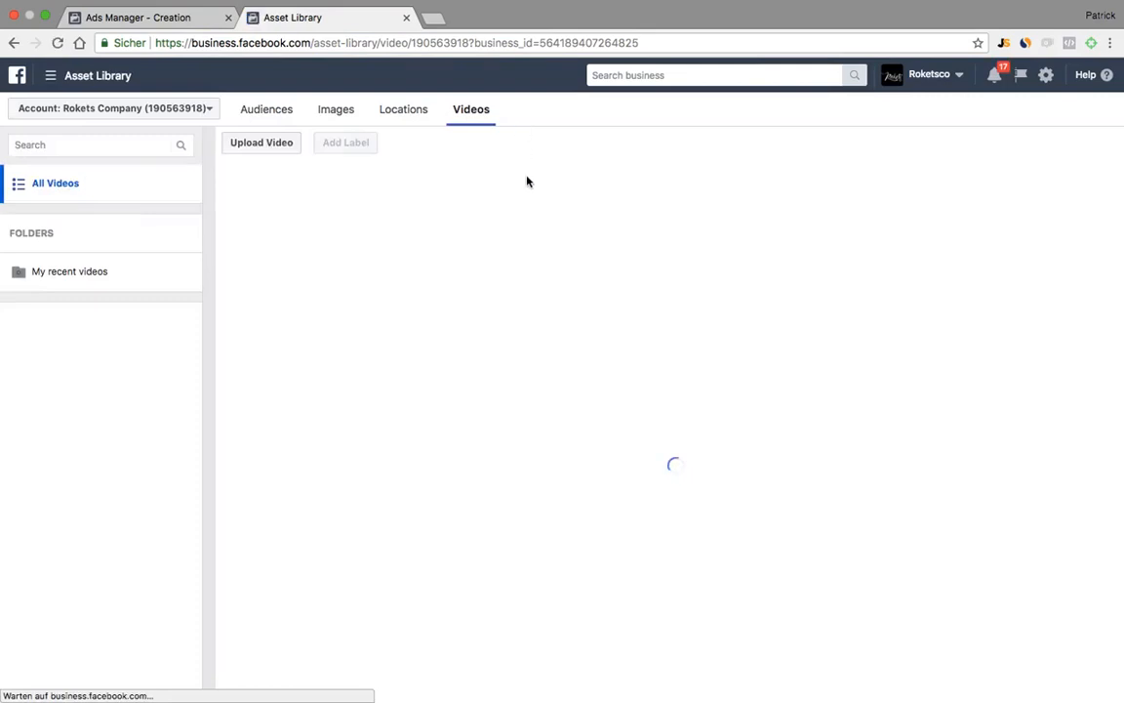
{"action": "left_click", "coordinate": [452, 204]}
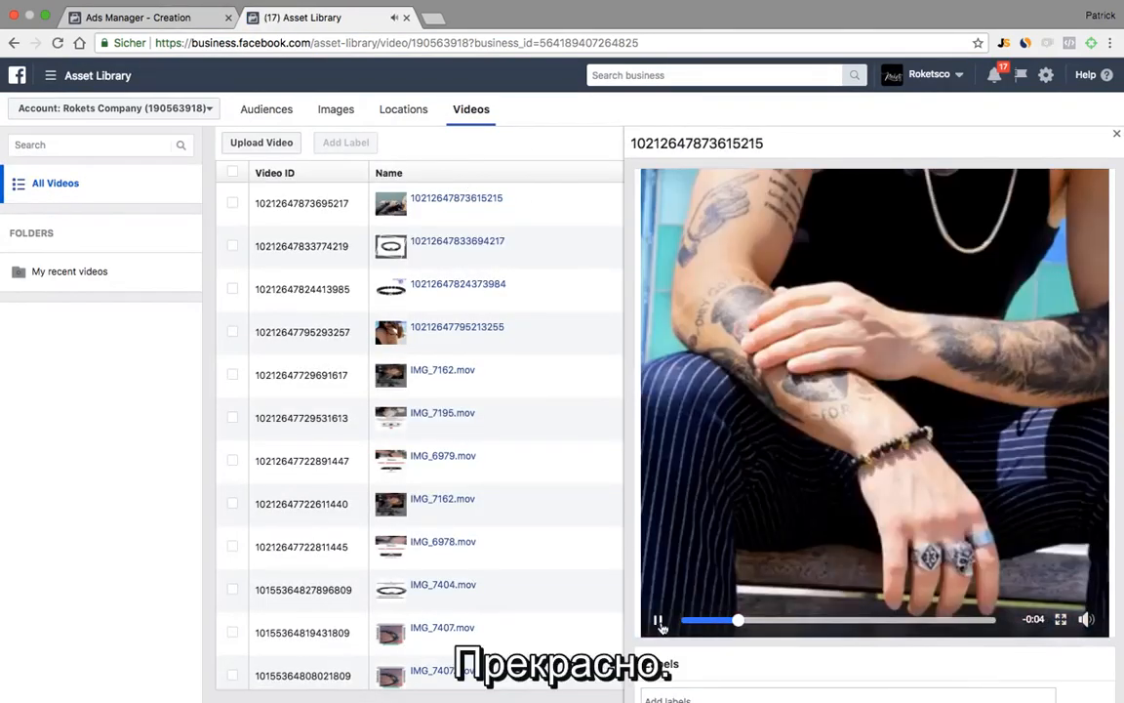
{"action": "left_click", "coordinate": [1117, 134]}
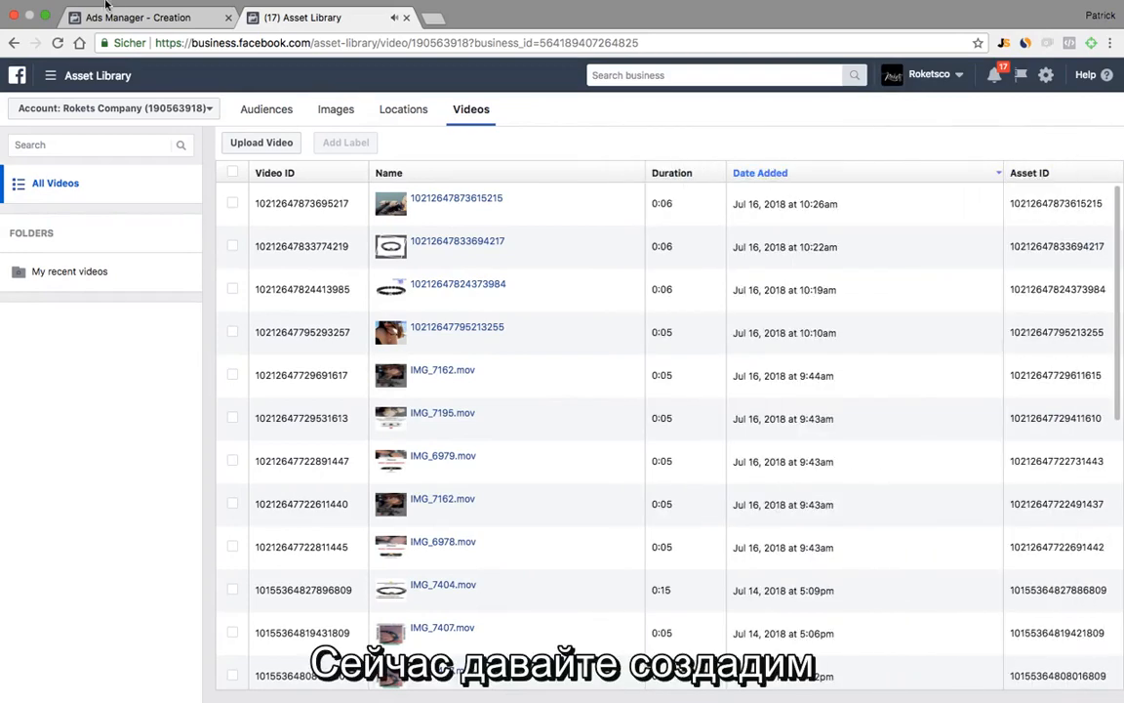
Remove the men's slideshow from the ad in Ads Manager and start creating a new slideshow
{"action": "left_click", "coordinate": [122, 18]}
{"action": "scroll", "coordinate": [565, 295], "scroll_direction": "up", "scroll_amount": 5}
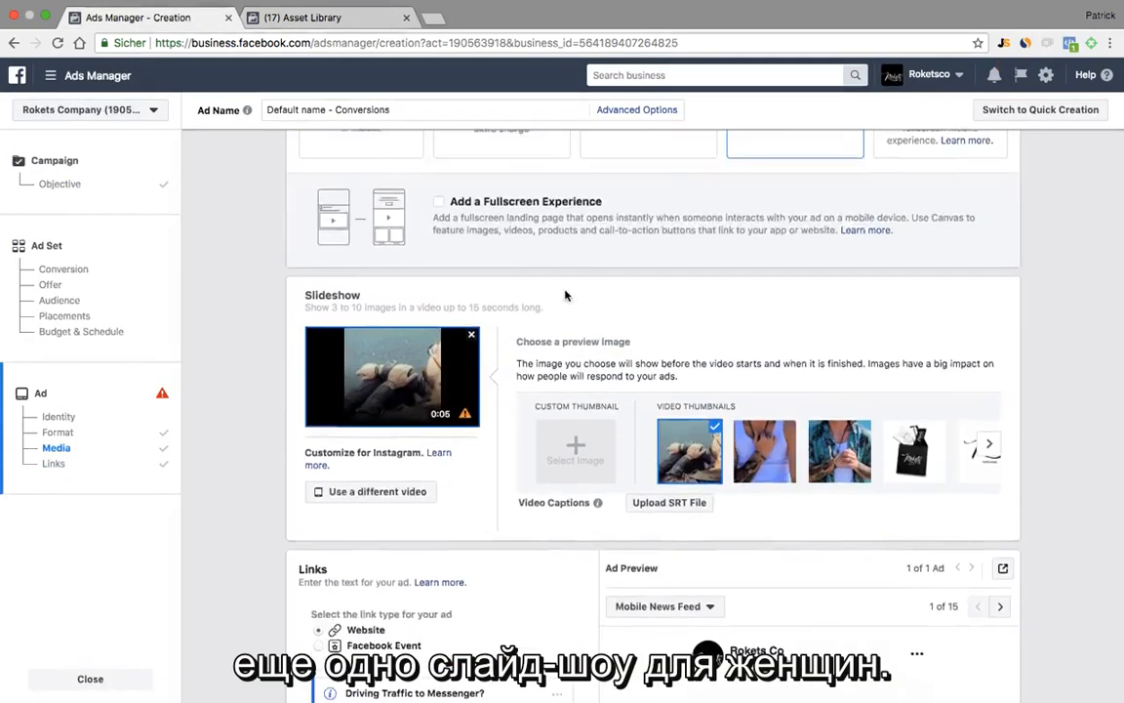
{"action": "left_click", "coordinate": [472, 403]}
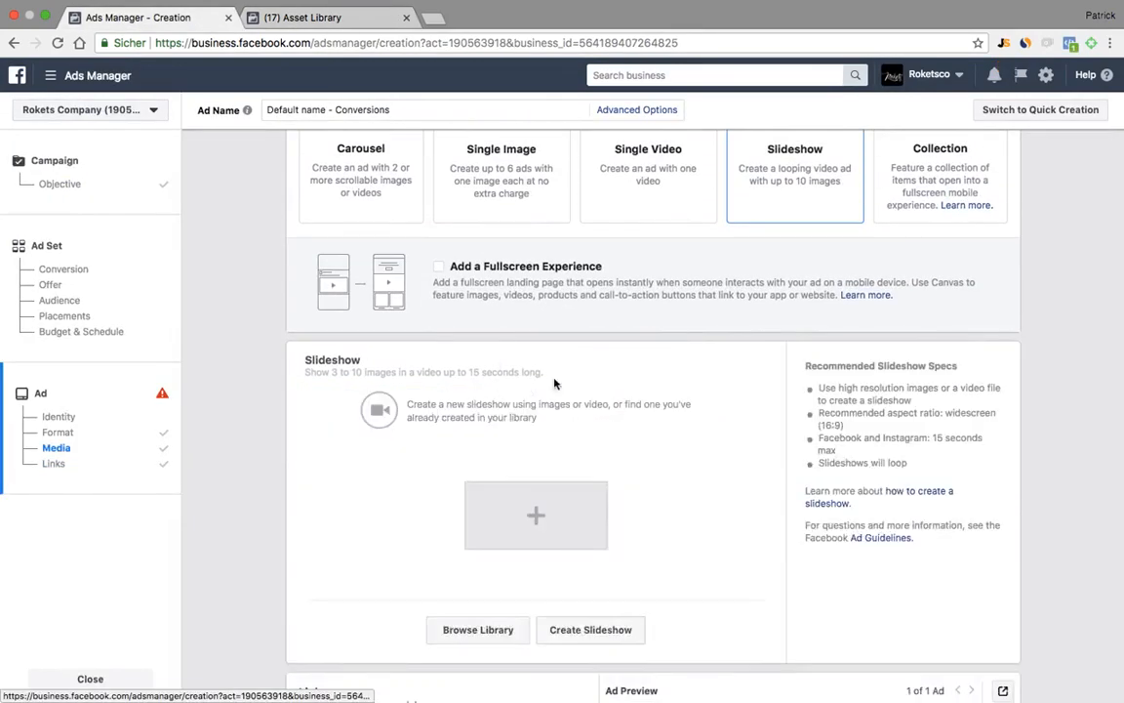
{"action": "scroll", "coordinate": [610, 386], "scroll_direction": "down", "scroll_amount": 2}
{"action": "left_click", "coordinate": [591, 522]}
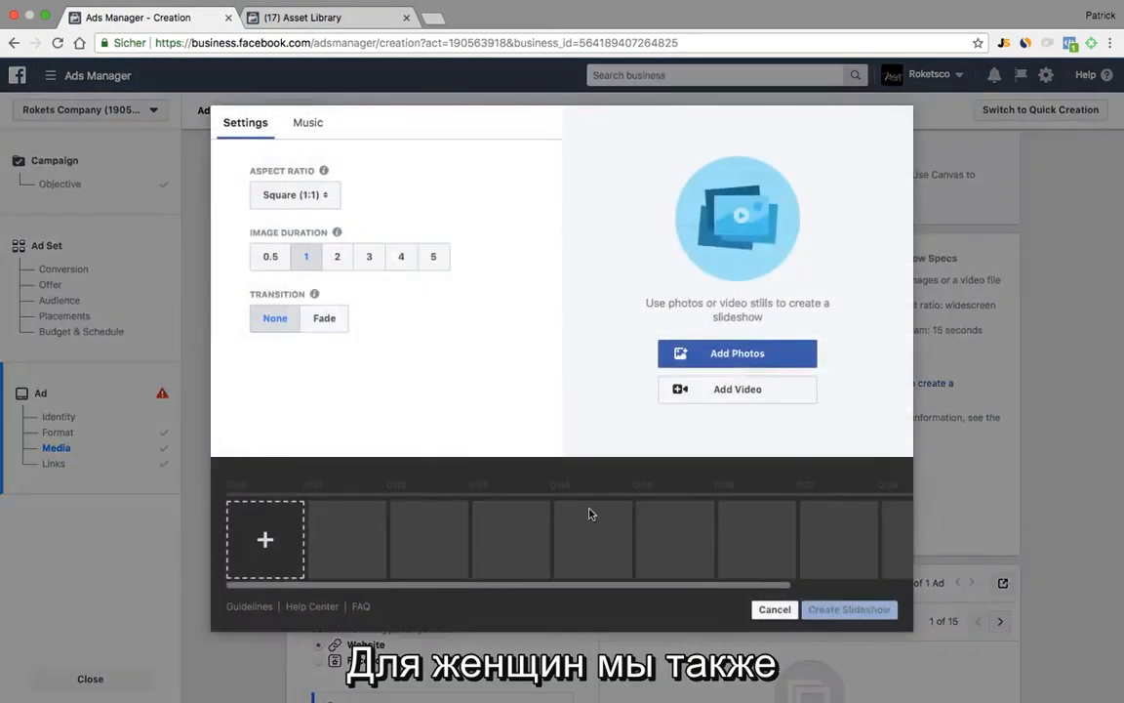
Select three women's lifestyle photos from the account images: hands on the black outfit, the patterned-shirt wrist, and the bracelet near the shoulder
{"action": "left_click", "coordinate": [718, 356]}
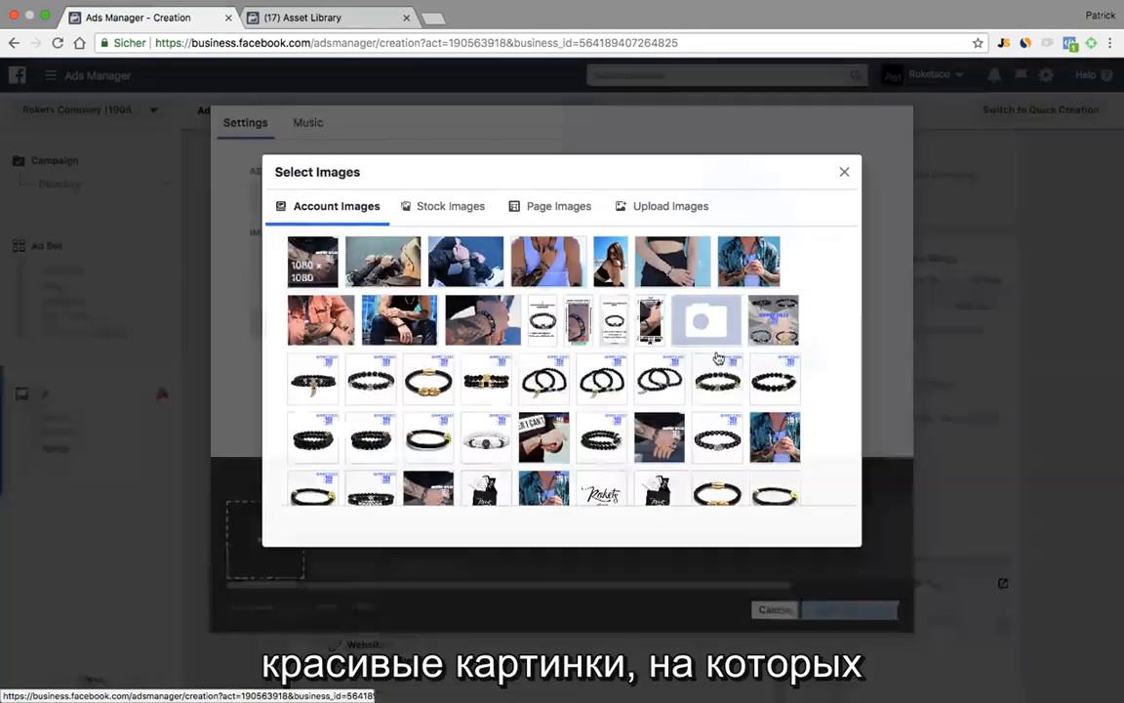
{"action": "scroll", "coordinate": [520, 290], "scroll_direction": "down", "scroll_amount": 1}
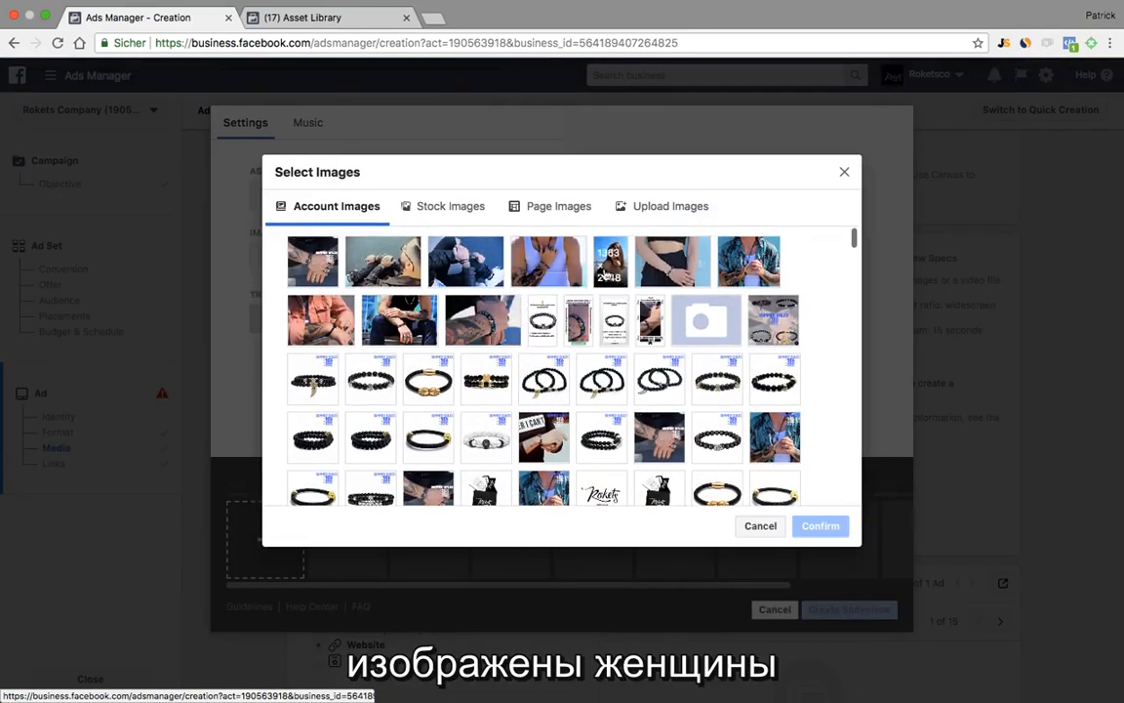
{"action": "scroll", "coordinate": [566, 298], "scroll_direction": "down", "scroll_amount": 3}
{"action": "scroll", "coordinate": [611, 303], "scroll_direction": "down", "scroll_amount": 5}
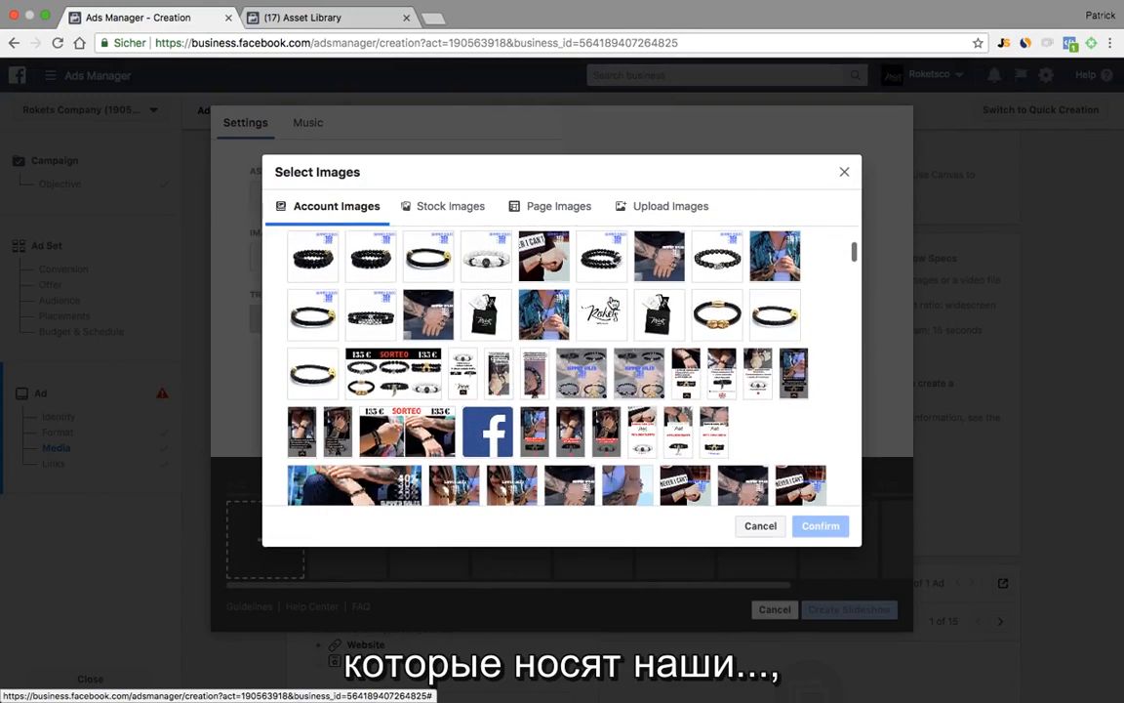
{"action": "scroll", "coordinate": [720, 360], "scroll_direction": "down", "scroll_amount": 2}
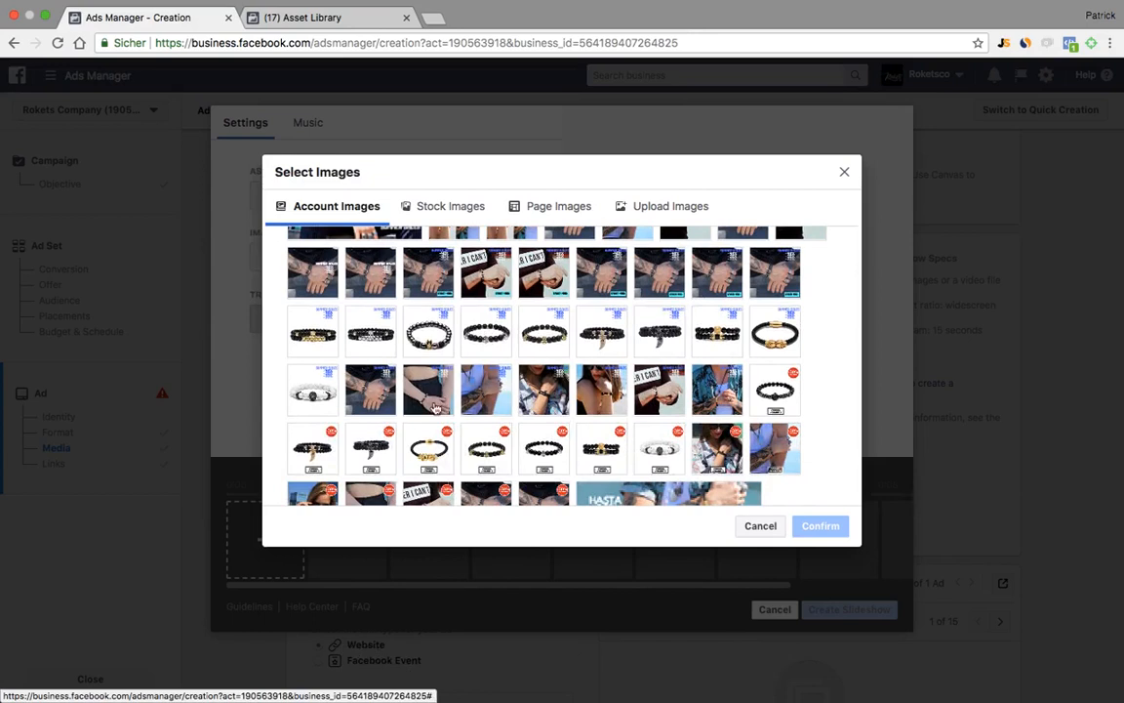
{"action": "left_click", "coordinate": [437, 394]}
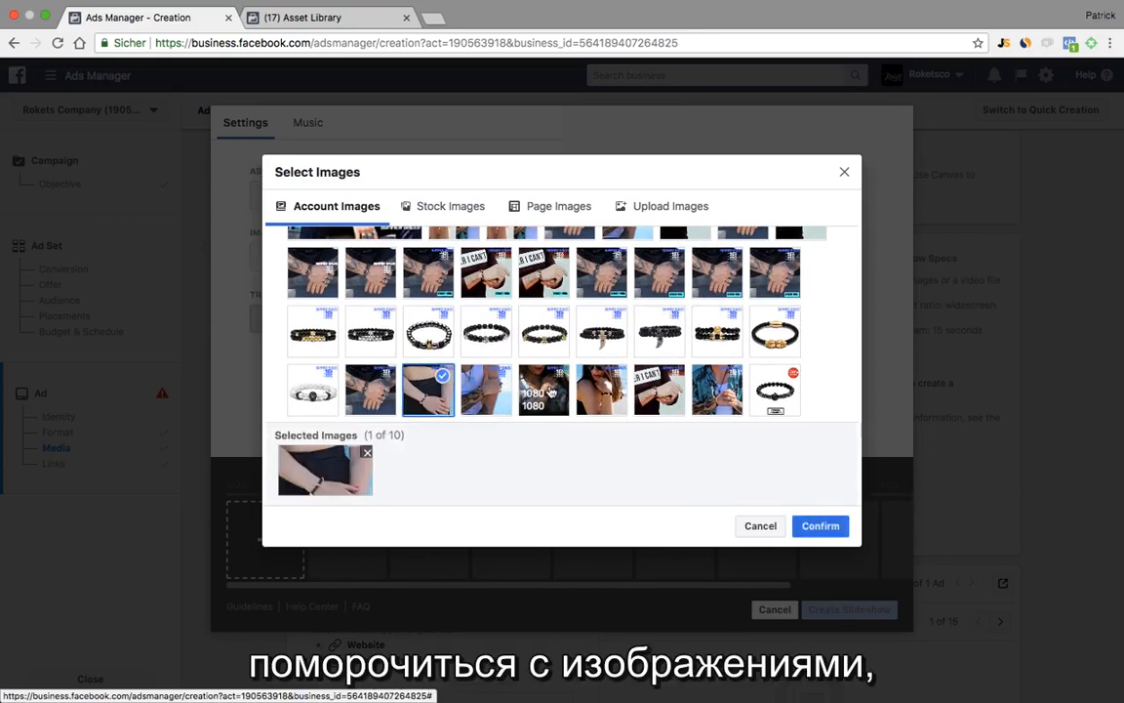
{"action": "left_click", "coordinate": [547, 390]}
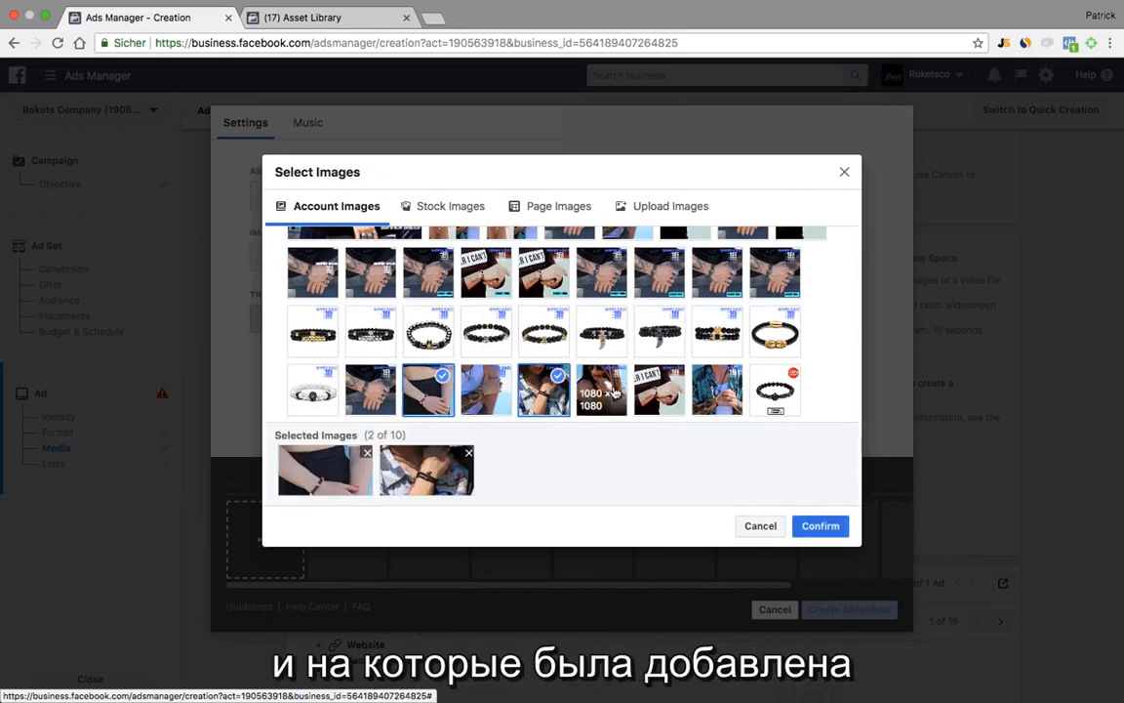
{"action": "left_click", "coordinate": [613, 392]}
Add three bracelet product images: the black beads with gold skulls, the double bracelet with horn pendant, and the black-and-gold double bracelet
{"action": "scroll", "coordinate": [597, 351], "scroll_direction": "down", "scroll_amount": 1}
{"action": "scroll", "coordinate": [595, 337], "scroll_direction": "down", "scroll_amount": 1}
{"action": "scroll", "coordinate": [605, 293], "scroll_direction": "up", "scroll_amount": 2}
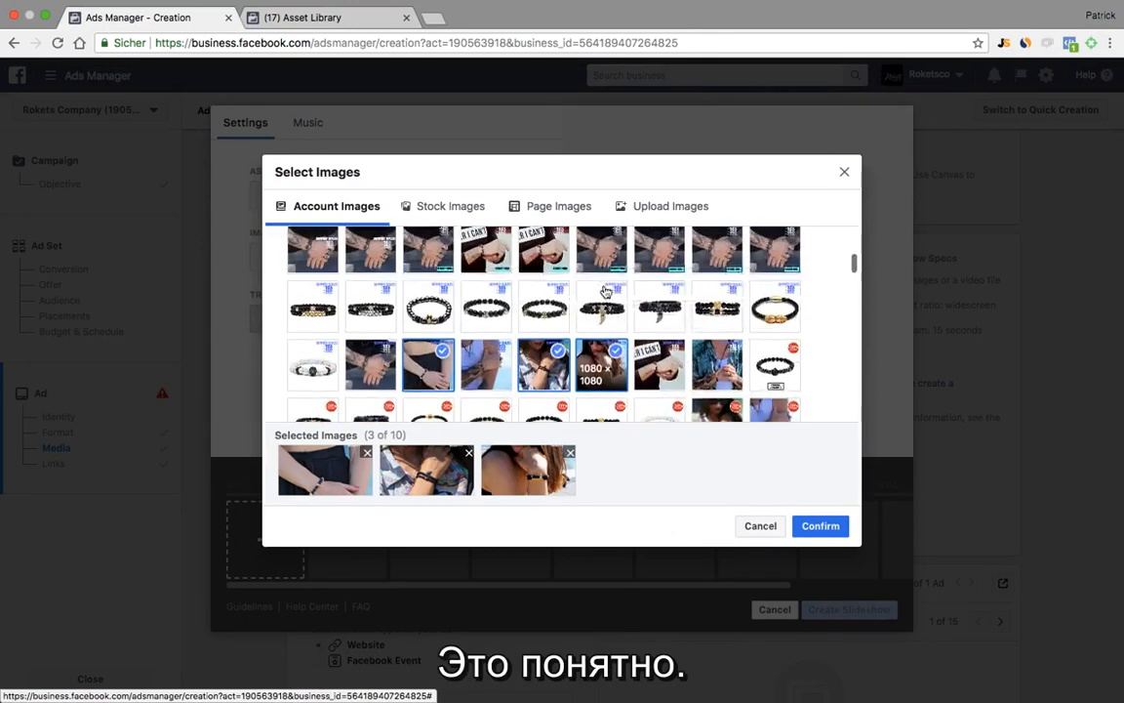
{"action": "scroll", "coordinate": [605, 293], "scroll_direction": "up", "scroll_amount": 2}
{"action": "scroll", "coordinate": [547, 322], "scroll_direction": "down", "scroll_amount": 1}
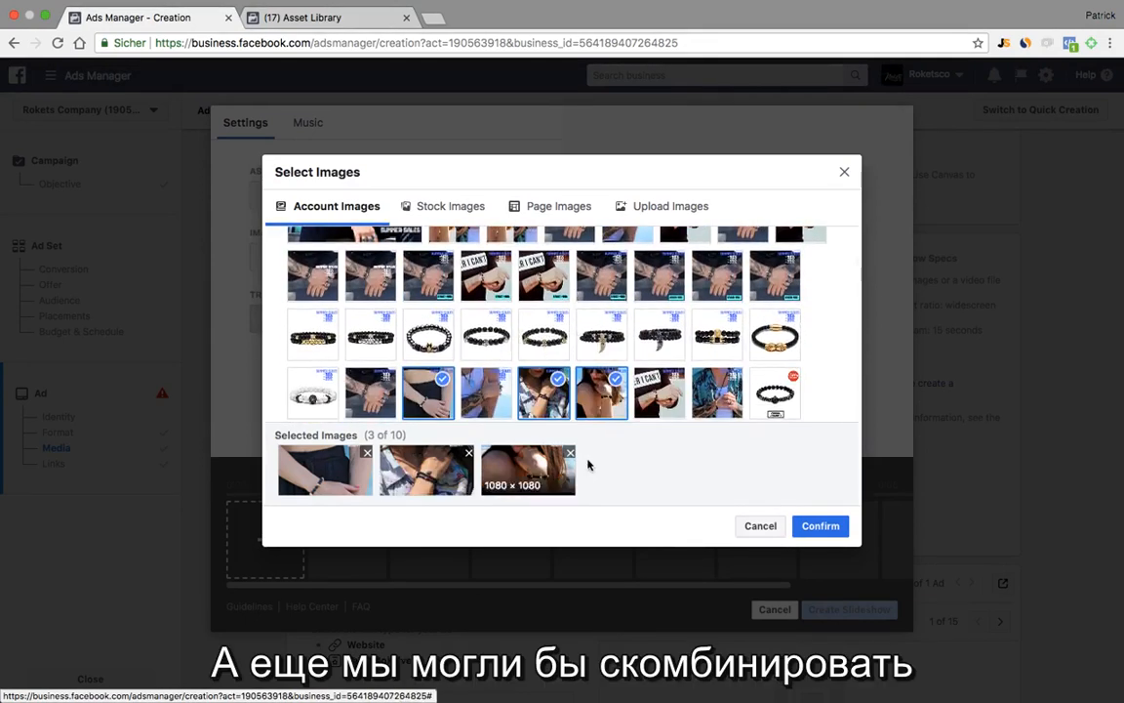
{"action": "scroll", "coordinate": [578, 337], "scroll_direction": "down", "scroll_amount": 1}
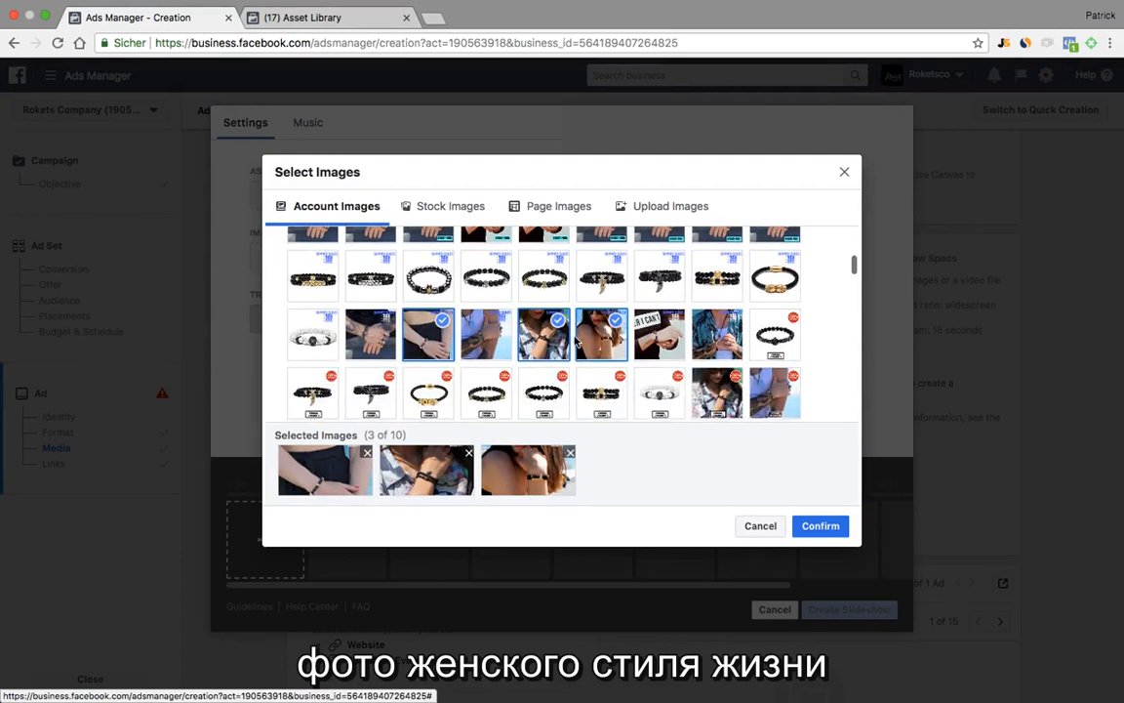
{"action": "scroll", "coordinate": [578, 337], "scroll_direction": "up", "scroll_amount": 1}
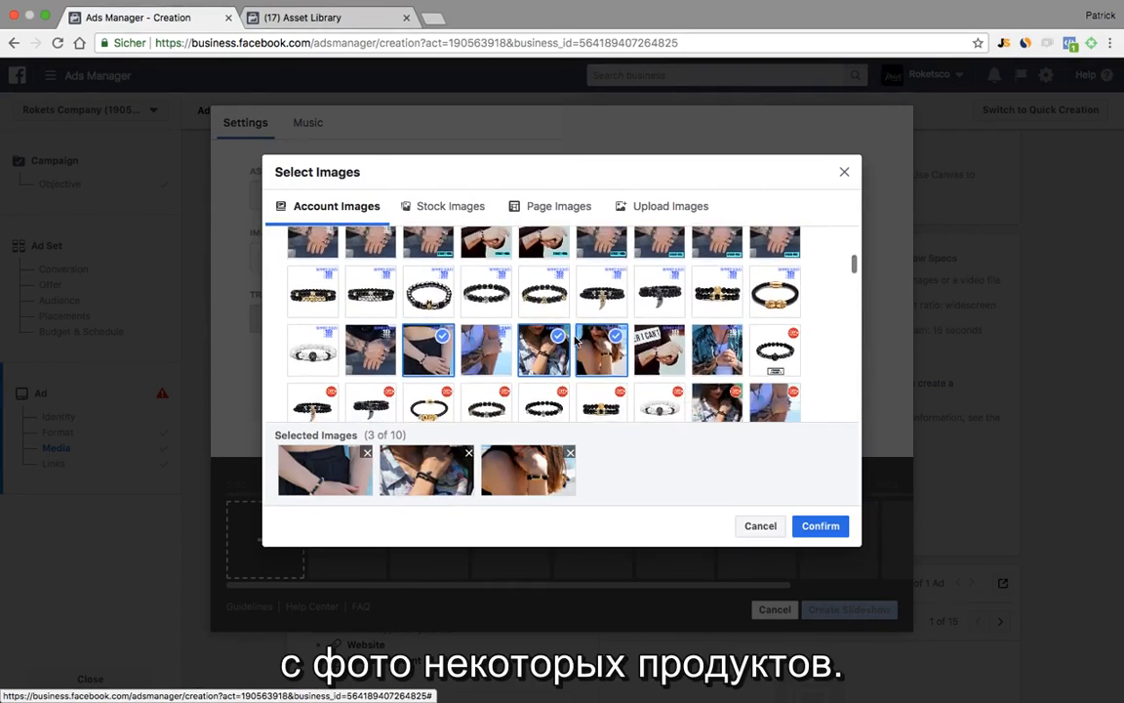
{"action": "scroll", "coordinate": [577, 336], "scroll_direction": "down", "scroll_amount": 1}
{"action": "scroll", "coordinate": [577, 338], "scroll_direction": "up", "scroll_amount": 1}
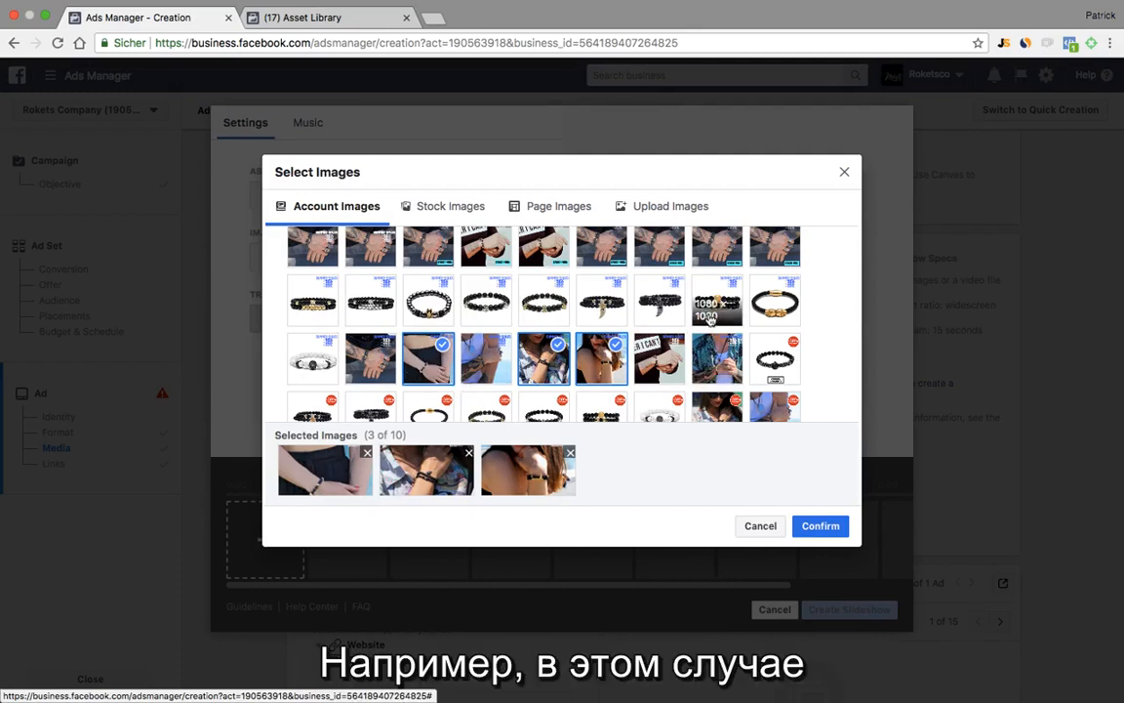
{"action": "left_click", "coordinate": [553, 305]}
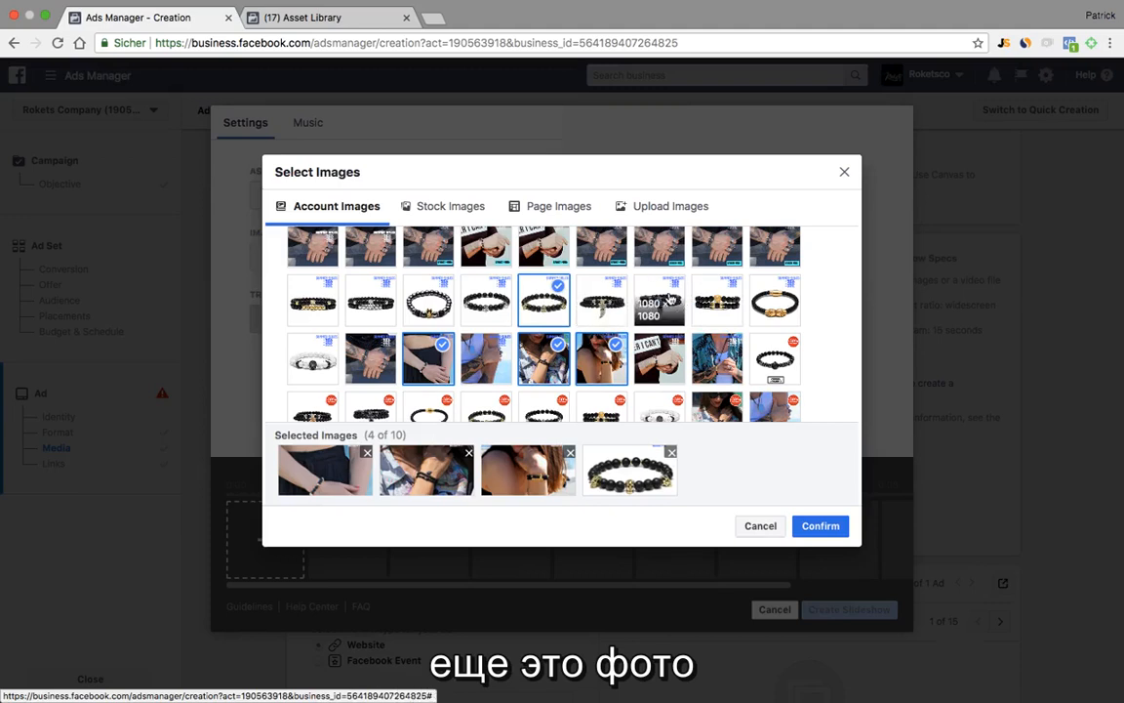
{"action": "left_click", "coordinate": [672, 299]}
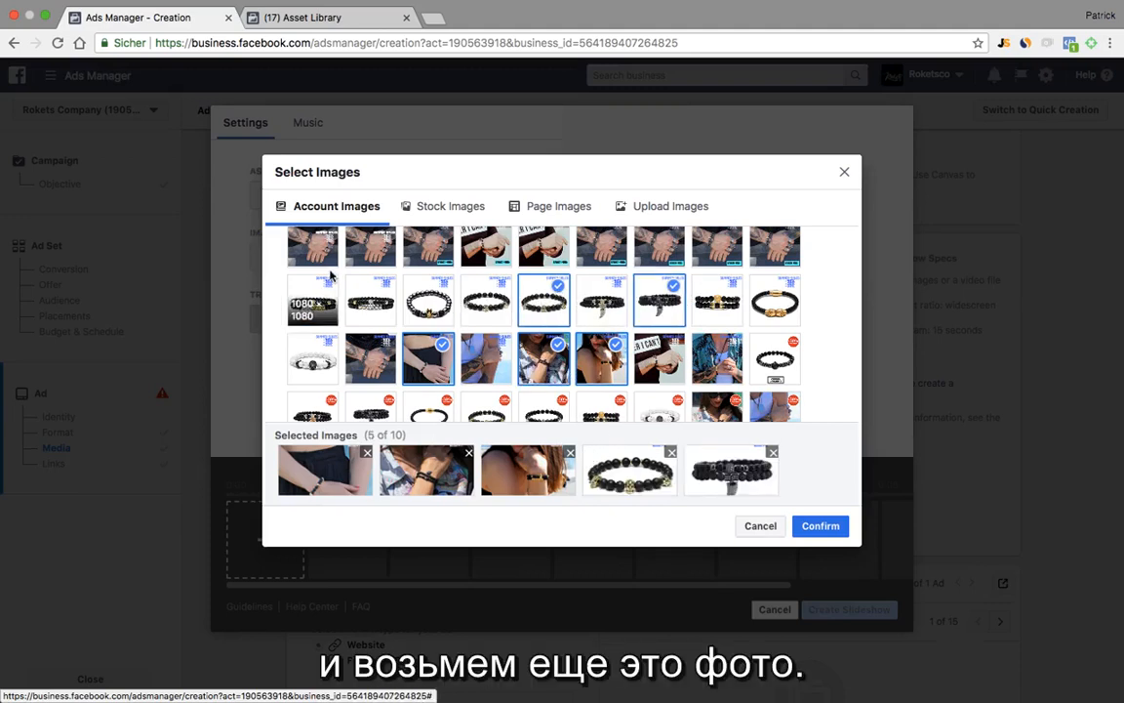
{"action": "left_click", "coordinate": [321, 301]}
Add the Rokets packaging and logo images to the selection and insert all chosen images into the slideshow
{"action": "scroll", "coordinate": [485, 290], "scroll_direction": "down", "scroll_amount": 1}
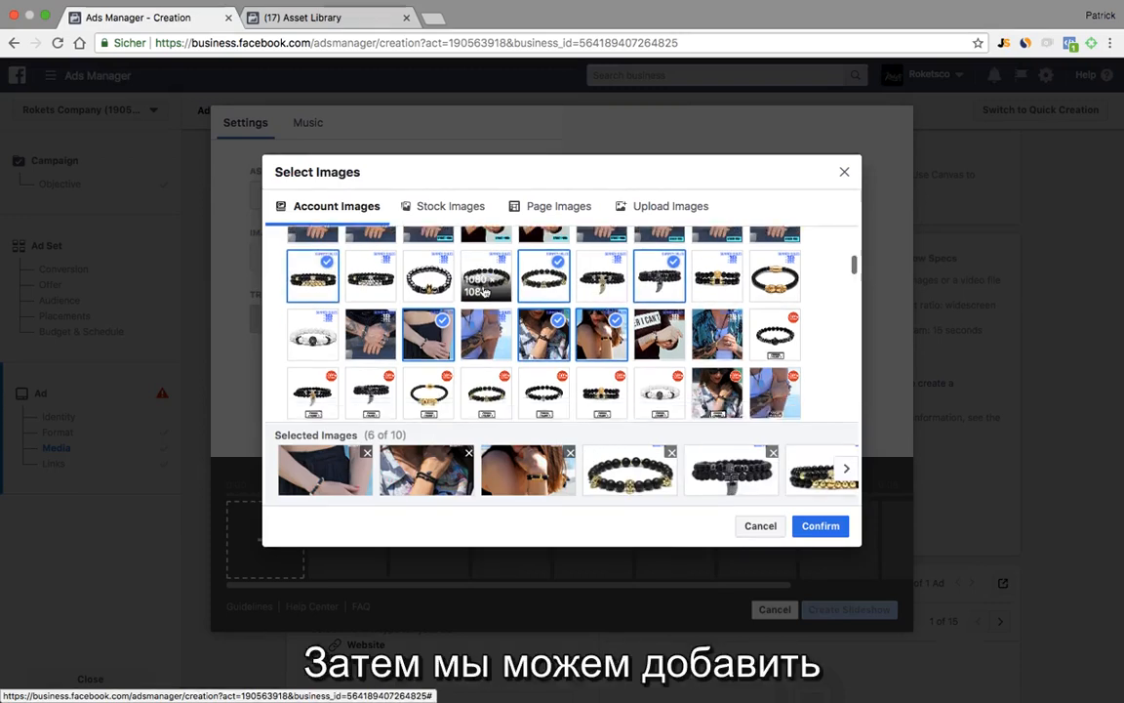
{"action": "scroll", "coordinate": [488, 290], "scroll_direction": "up", "scroll_amount": 5}
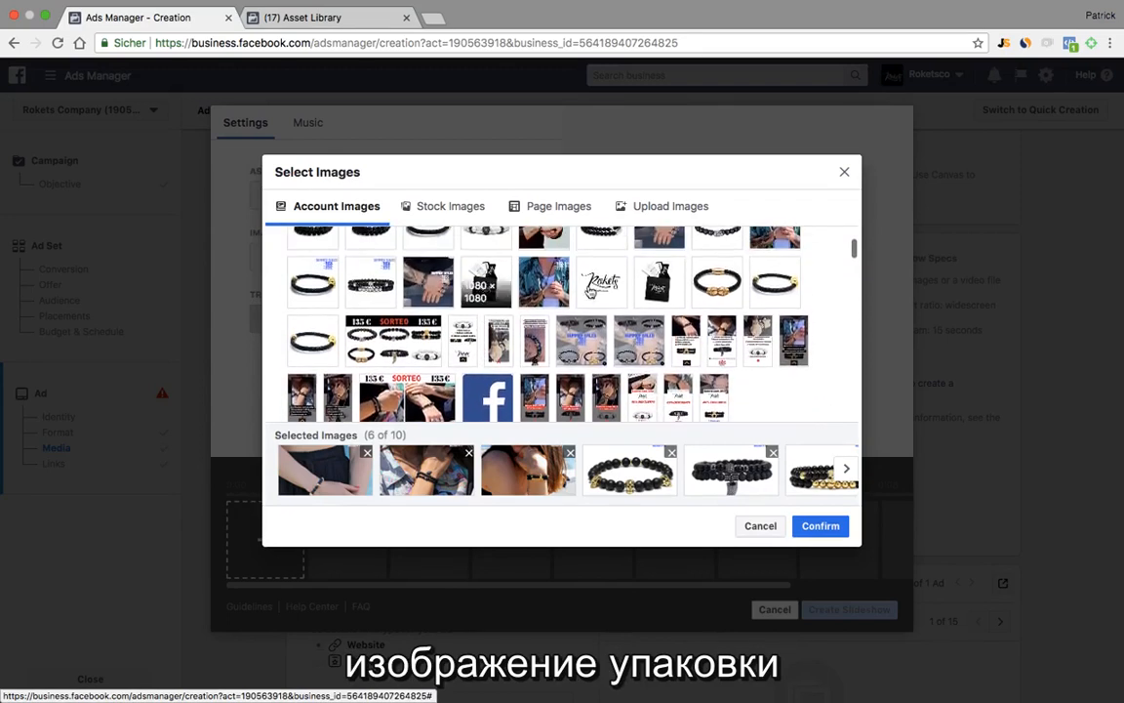
{"action": "left_click", "coordinate": [660, 287]}
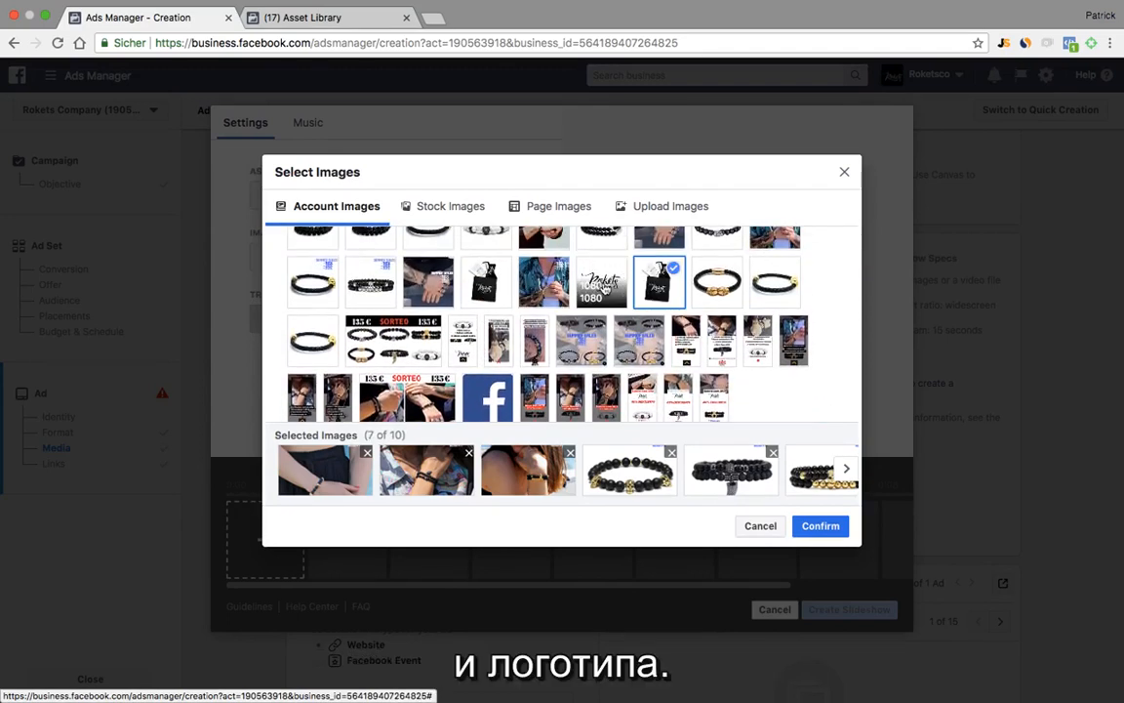
{"action": "left_click", "coordinate": [605, 289]}
{"action": "left_click", "coordinate": [819, 525]}
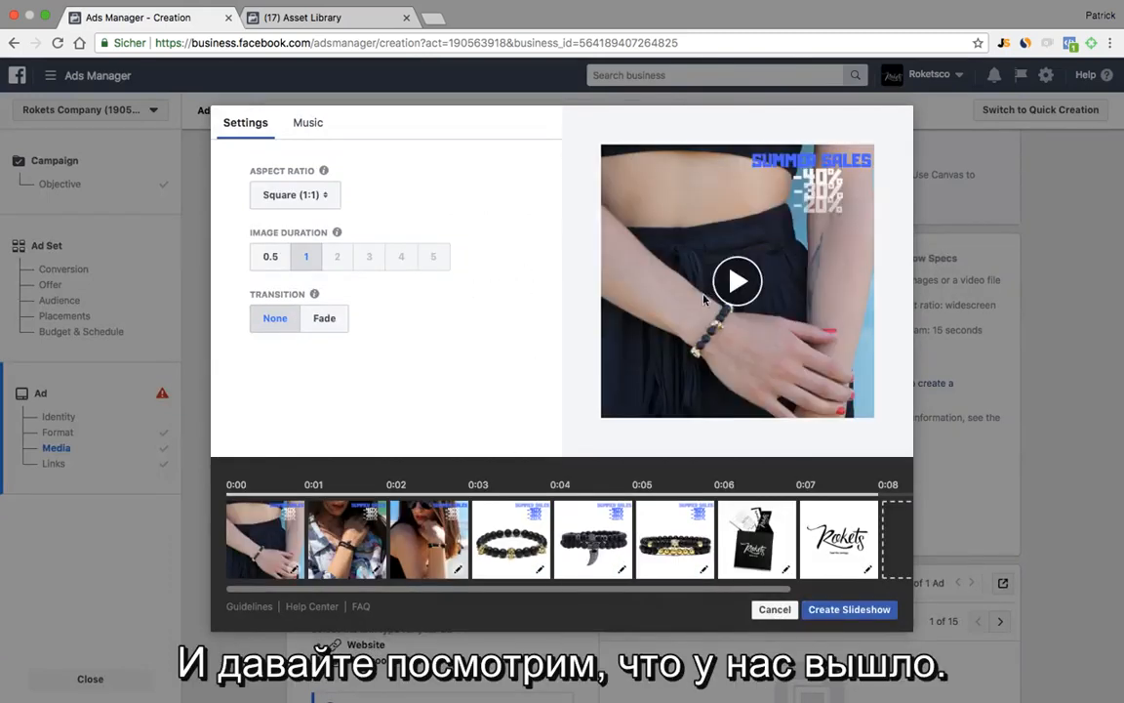
Play the women's slideshow, set its image duration to 0.5 seconds and play it again
{"action": "left_click", "coordinate": [727, 278]}
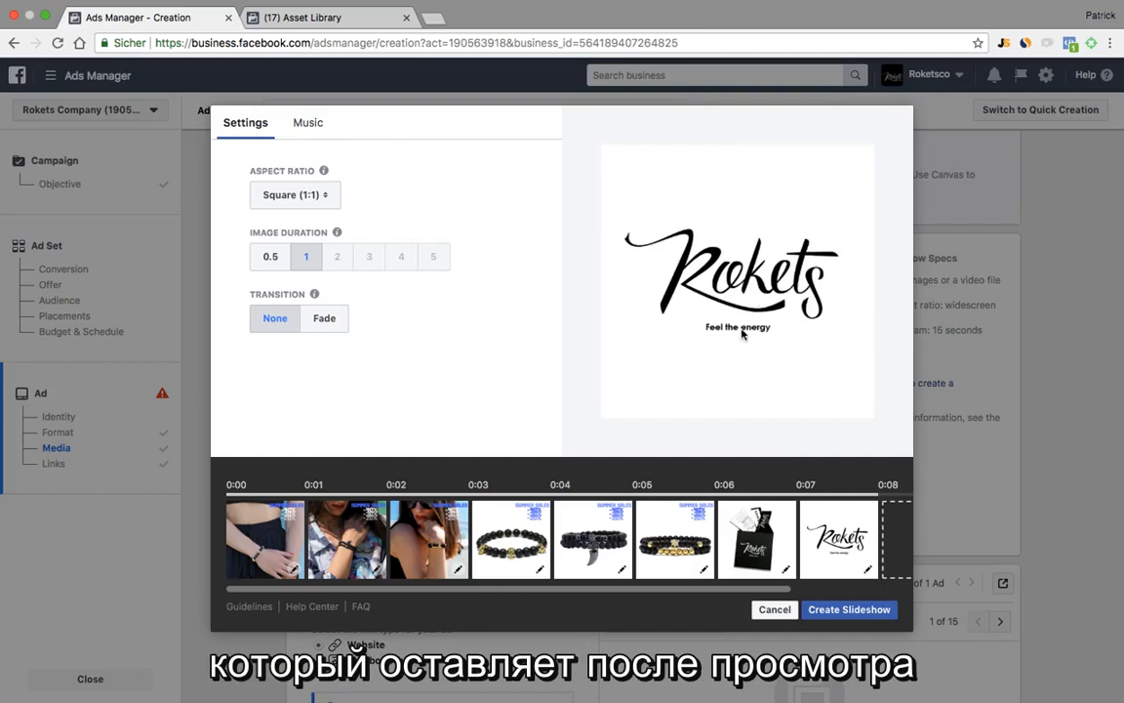
{"action": "left_click", "coordinate": [740, 291]}
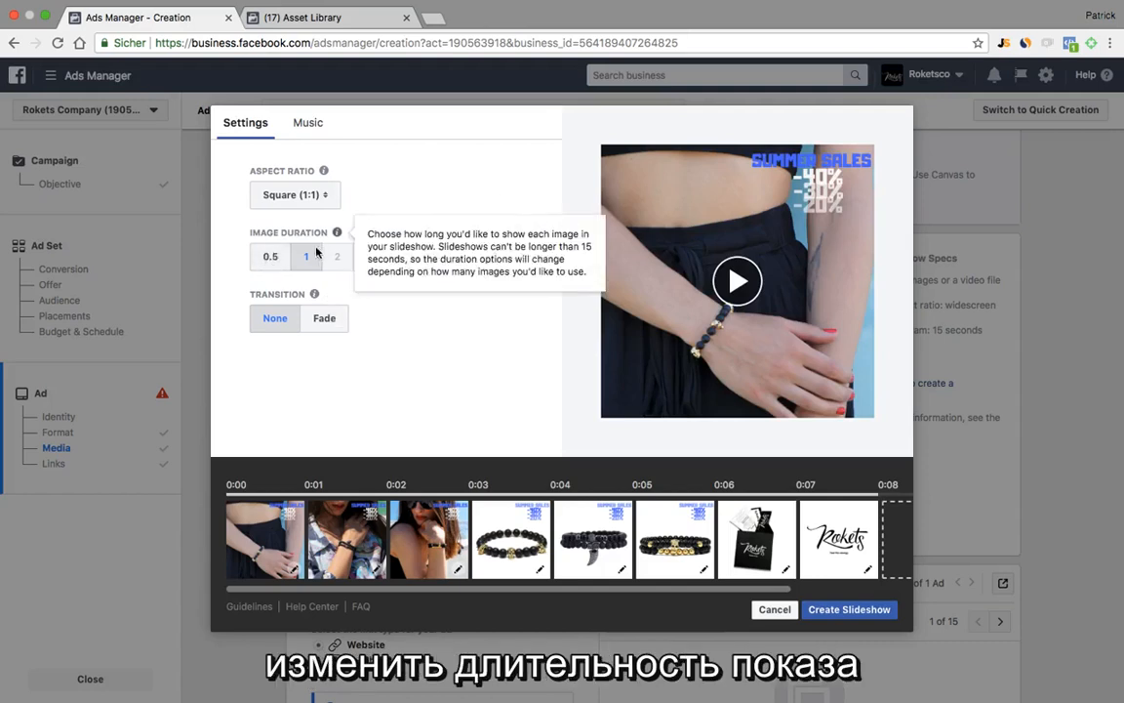
{"action": "left_click", "coordinate": [264, 266]}
{"action": "left_click", "coordinate": [742, 273]}
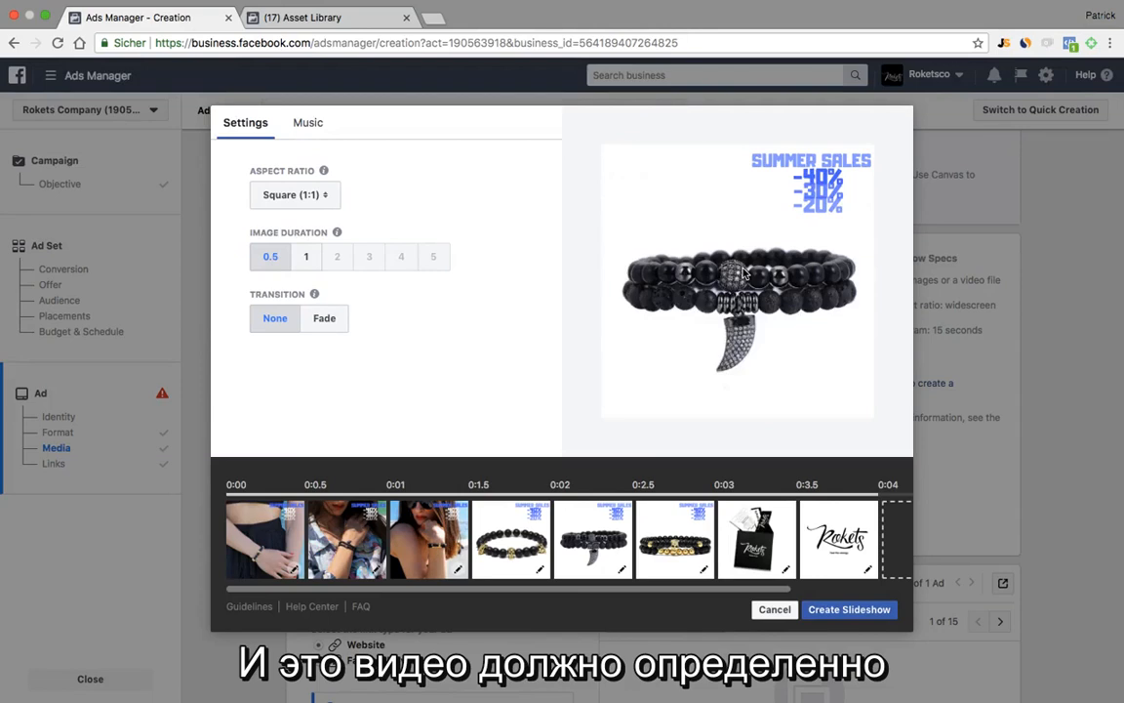
Add the Chillwave music track to the women's slideshow and create the slideshow
{"action": "left_click", "coordinate": [307, 121]}
{"action": "left_click", "coordinate": [313, 346]}
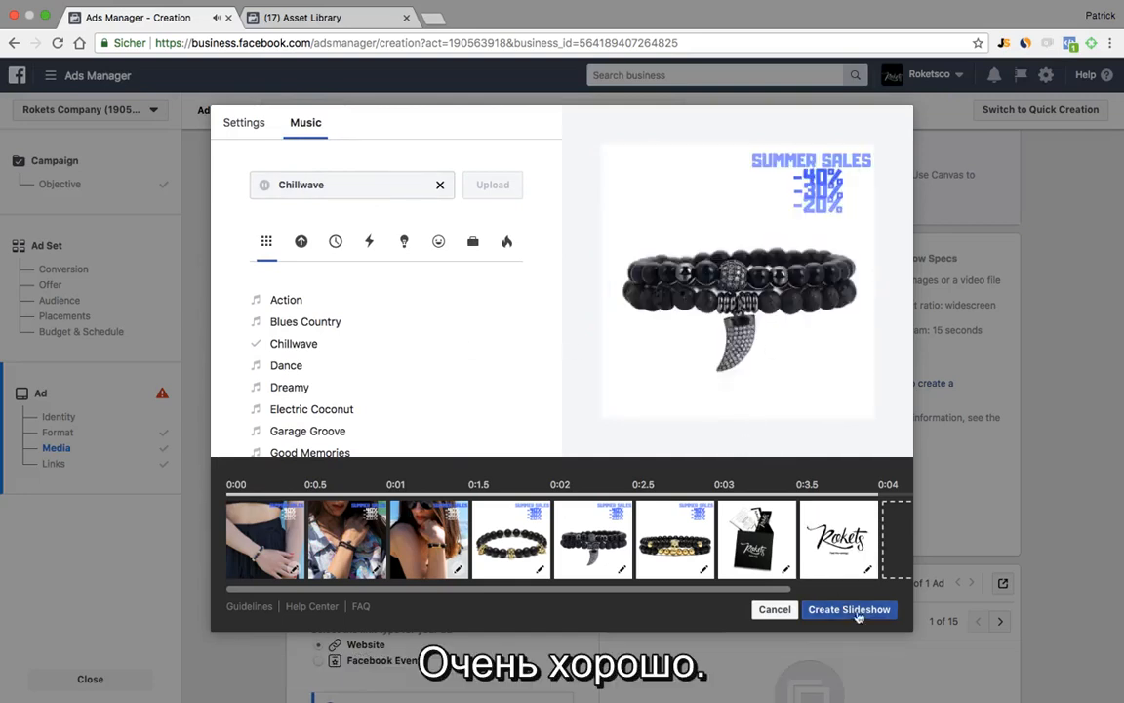
{"action": "left_click", "coordinate": [849, 609]}
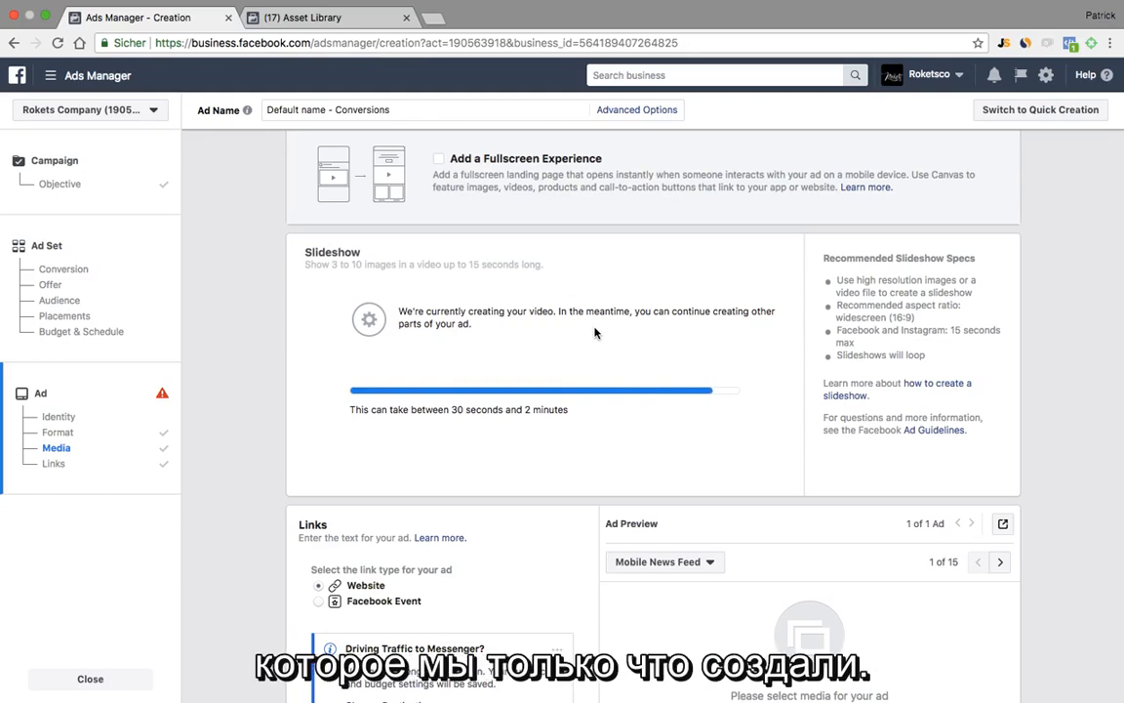
Play the finished women's slideshow in the Mobile News Feed ad preview
{"action": "scroll", "coordinate": [594, 333], "scroll_direction": "down", "scroll_amount": 1}
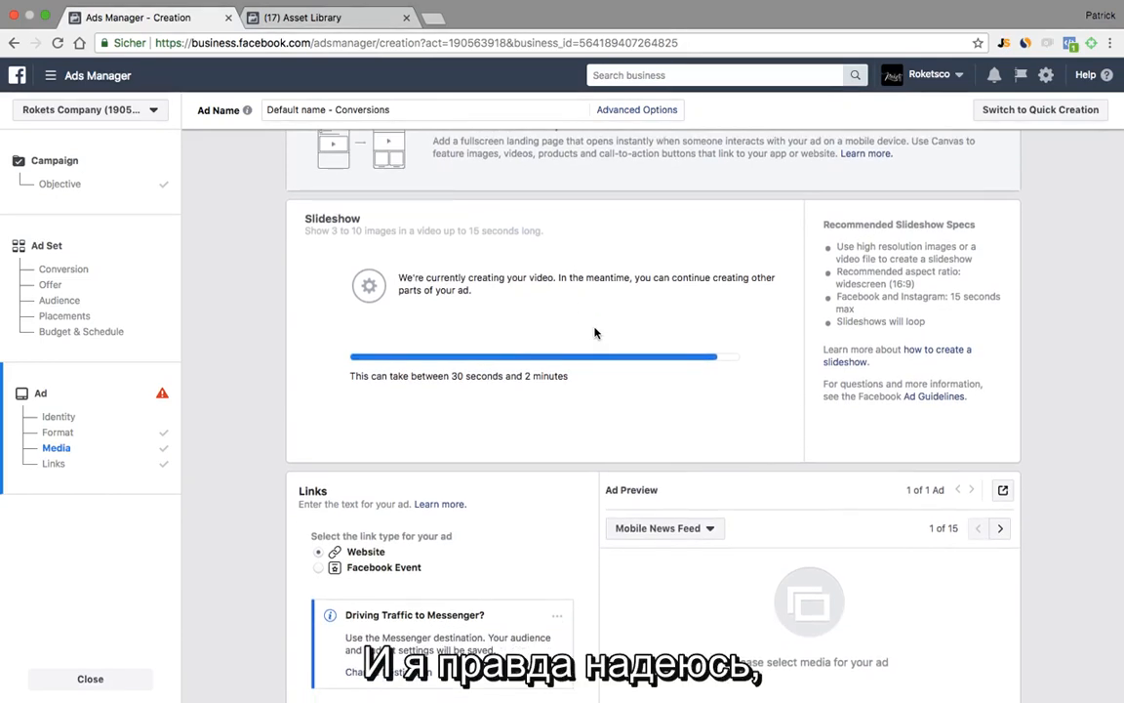
{"action": "scroll", "coordinate": [547, 355], "scroll_direction": "down", "scroll_amount": 3}
{"action": "scroll", "coordinate": [562, 346], "scroll_direction": "down", "scroll_amount": 3}
{"action": "scroll", "coordinate": [563, 346], "scroll_direction": "up", "scroll_amount": 2}
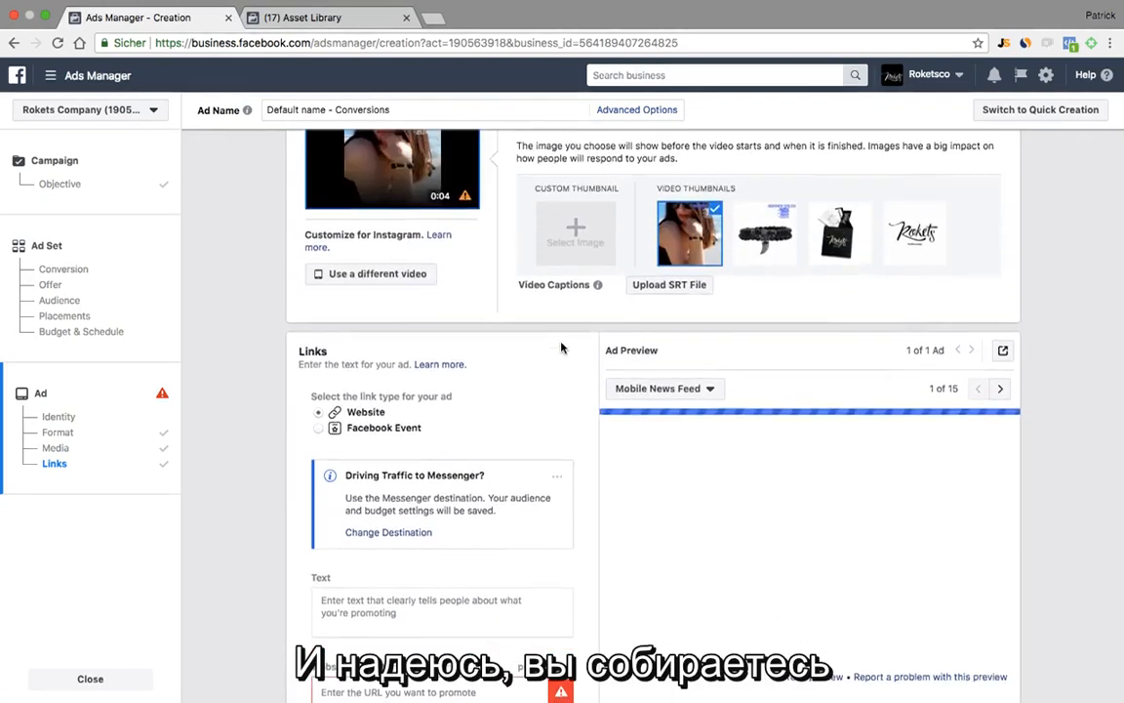
{"action": "scroll", "coordinate": [786, 381], "scroll_direction": "down", "scroll_amount": 3}
{"action": "left_click", "coordinate": [737, 427]}
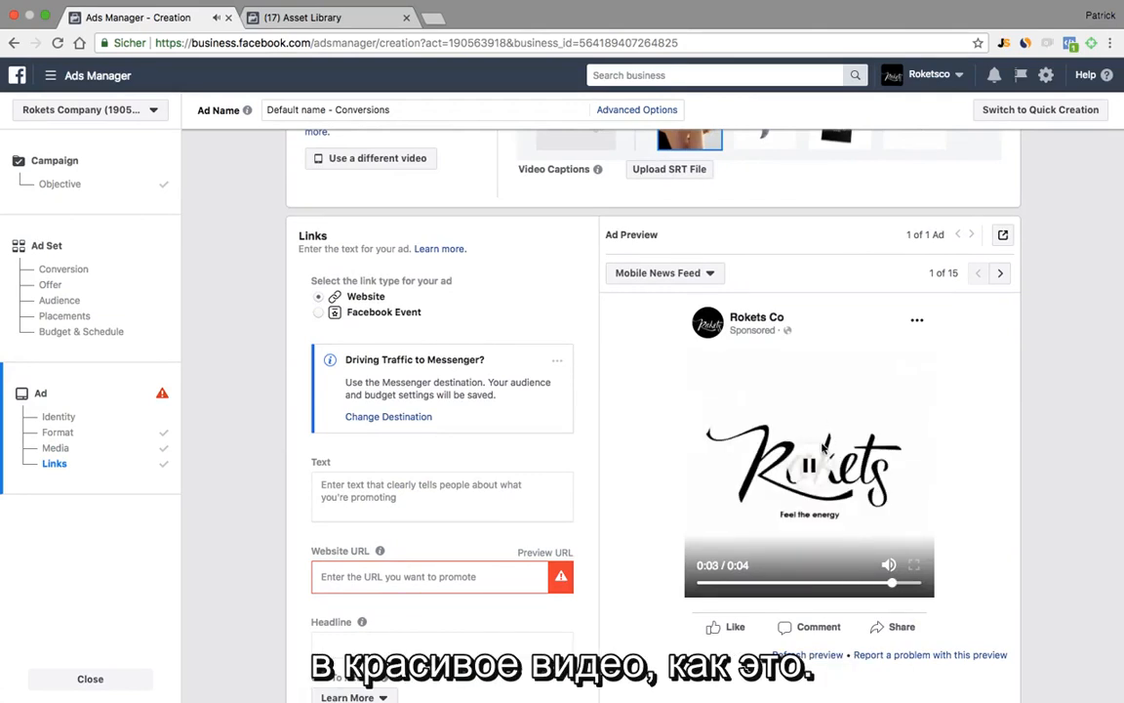
Switch to the Asset Library and refresh the account's list of videos
{"action": "left_click", "coordinate": [331, 22]}
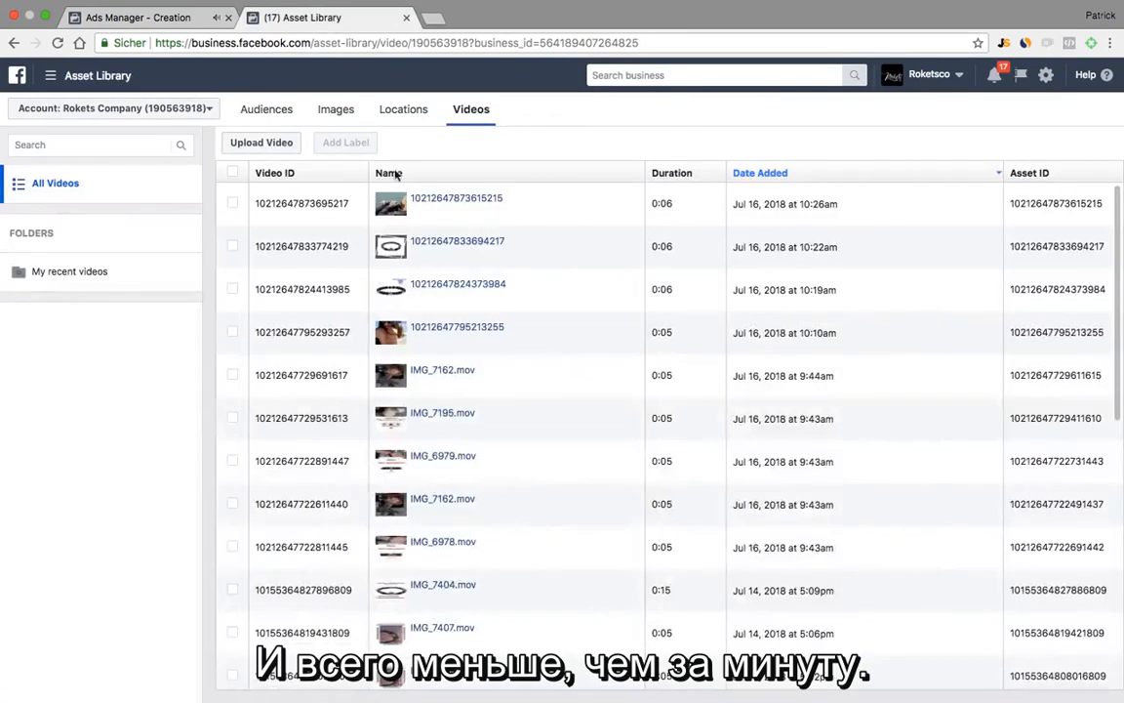
{"action": "left_click", "coordinate": [403, 47]}
{"action": "key", "text": "Return"}
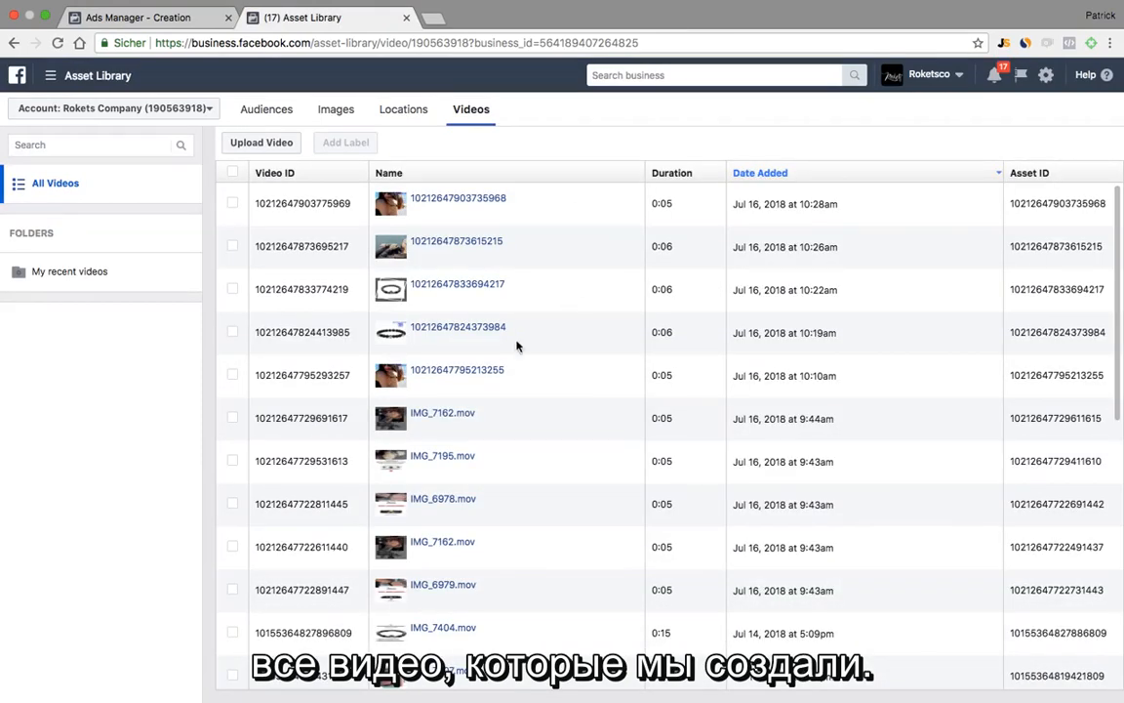
Play the bracelet product slideshow videos added at 10:19am and 10:22am one after the other, closing each preview
{"action": "left_click", "coordinate": [455, 332]}
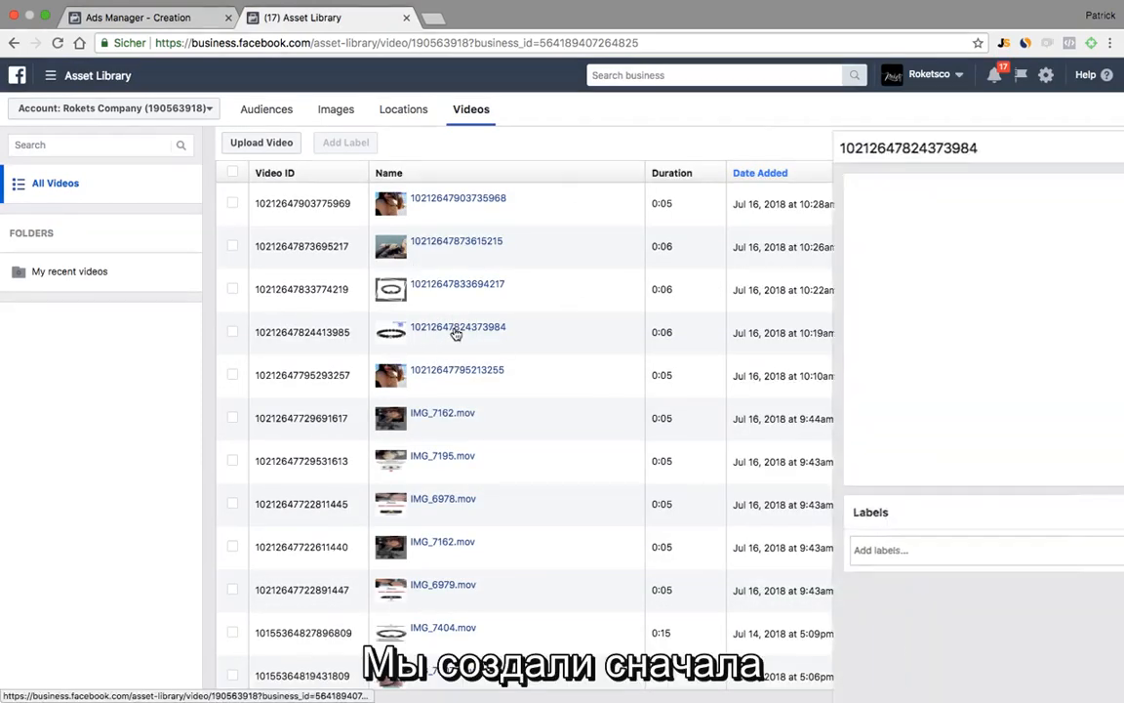
{"action": "left_click", "coordinate": [878, 408]}
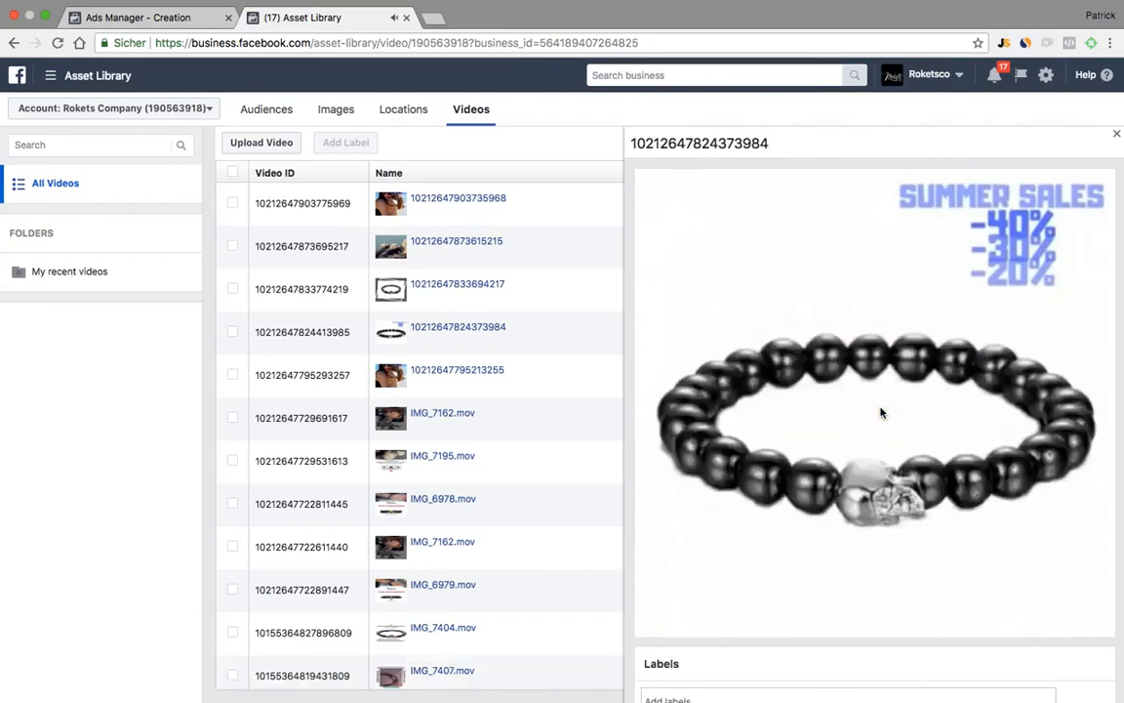
{"action": "left_click", "coordinate": [1117, 135]}
{"action": "left_click", "coordinate": [430, 284]}
{"action": "left_click", "coordinate": [831, 390]}
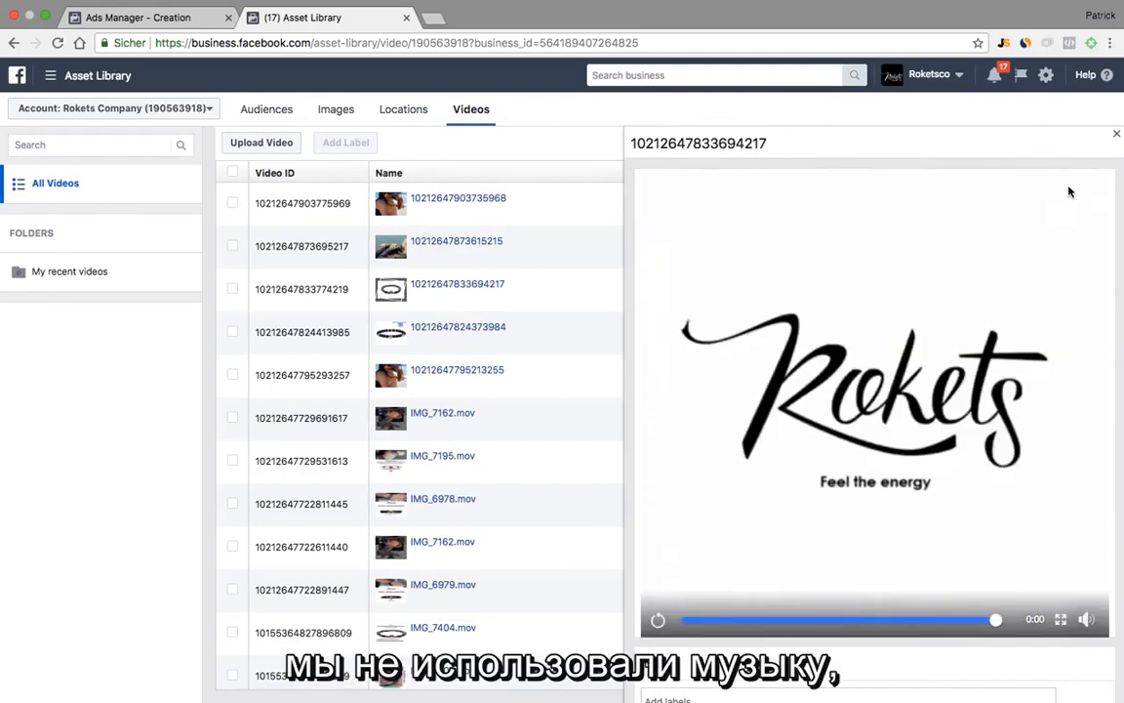
{"action": "left_click", "coordinate": [1117, 139]}
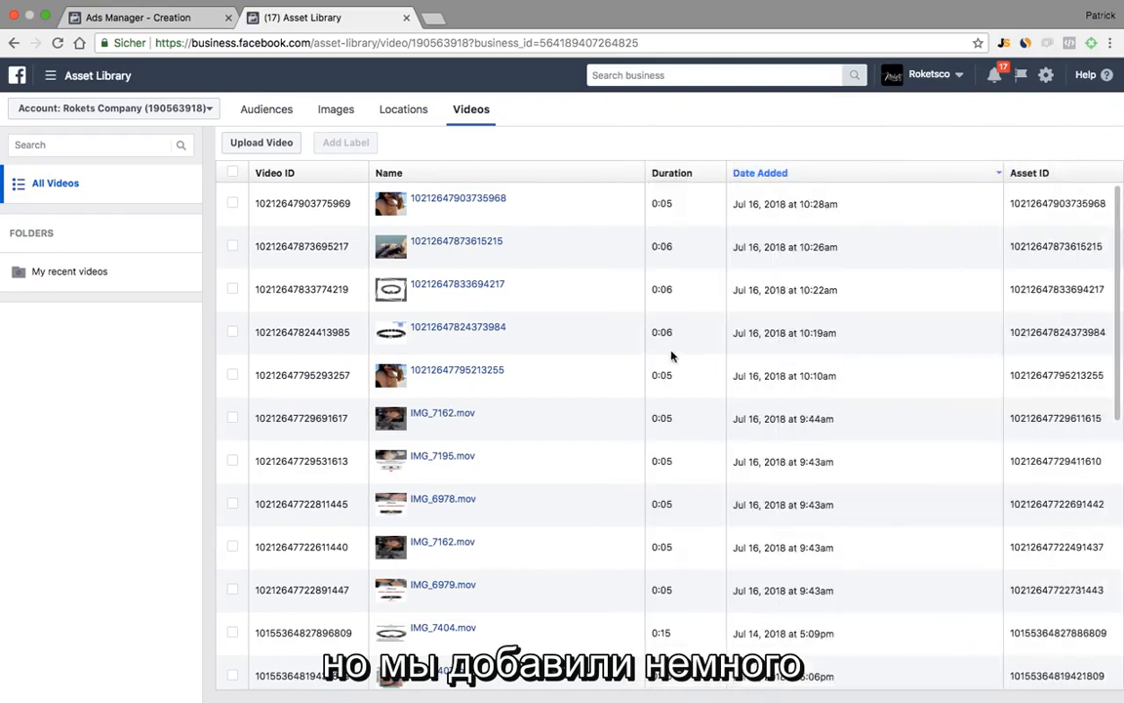
Play the men's lifestyle slideshow added at 10:26am and the women's slideshow added at 10:28am, closing each preview
{"action": "left_click", "coordinate": [464, 245]}
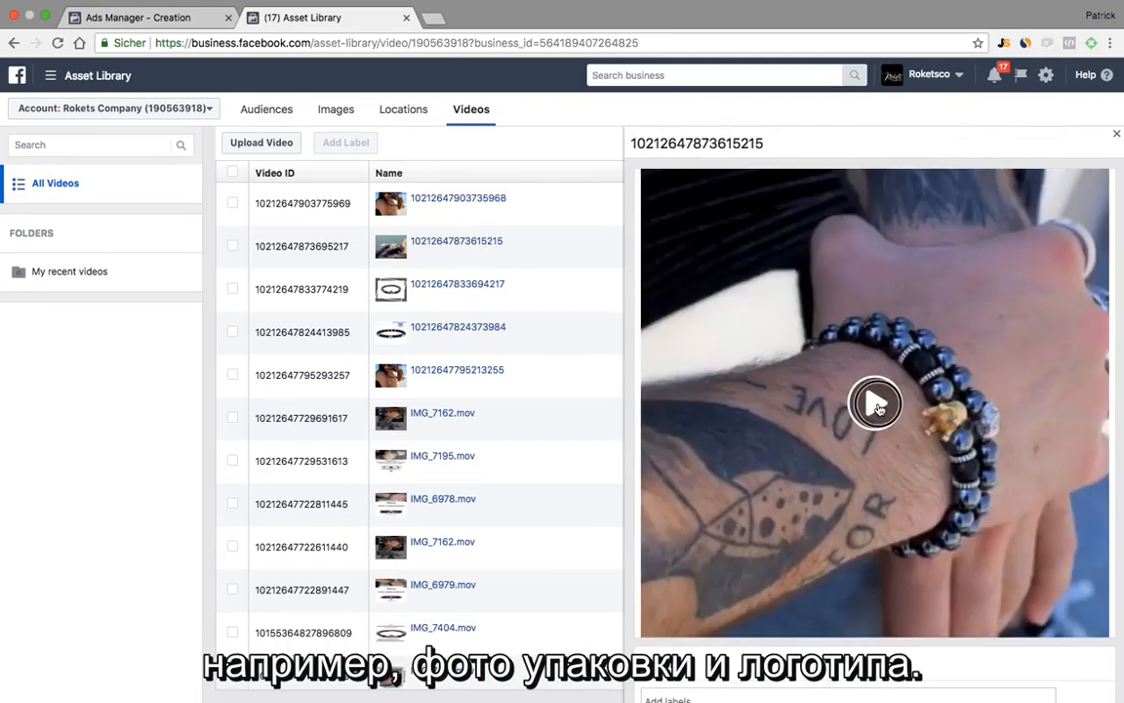
{"action": "left_click", "coordinate": [876, 404]}
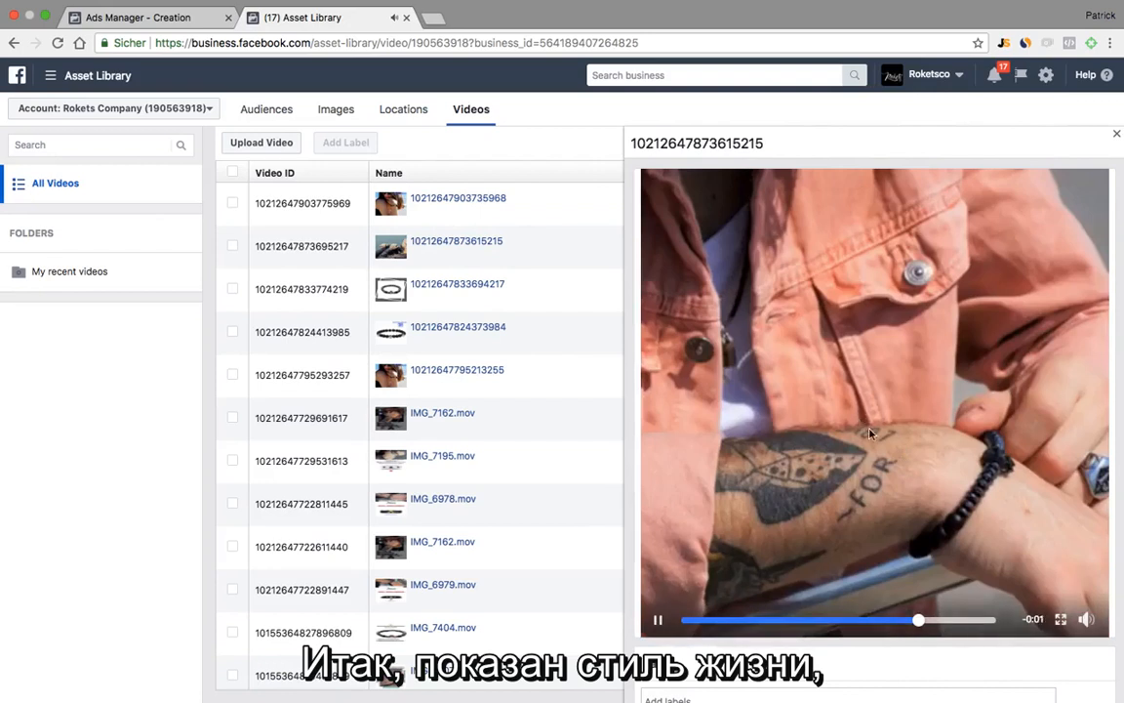
{"action": "left_click", "coordinate": [1116, 134]}
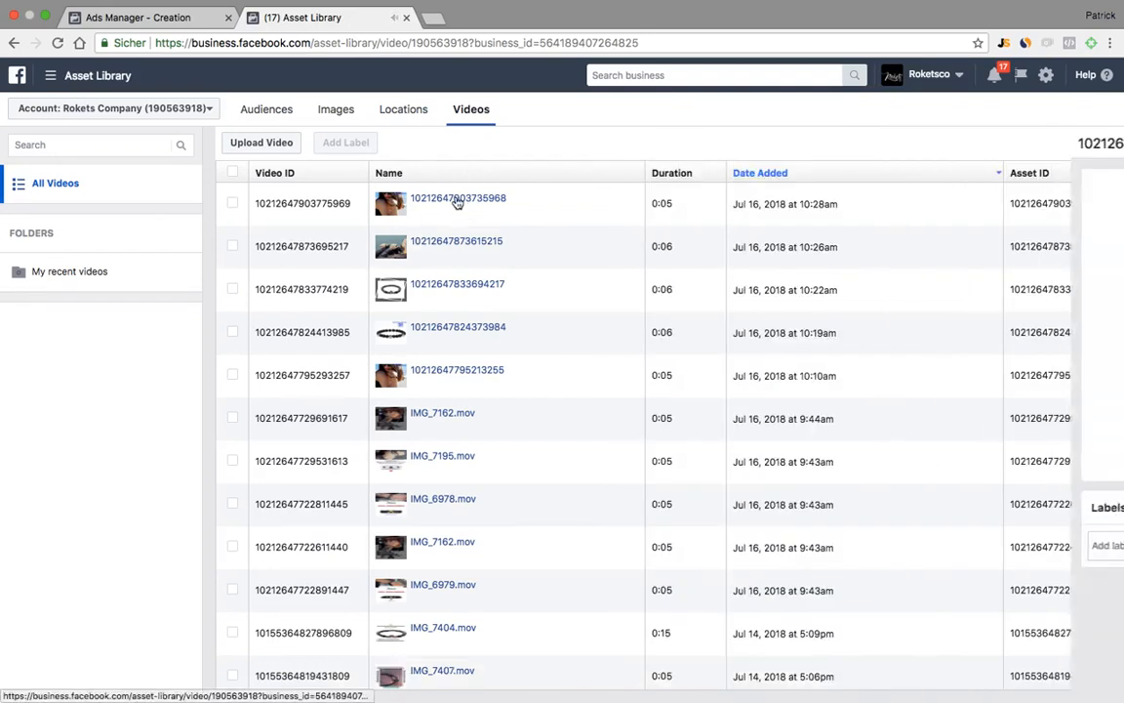
{"action": "left_click", "coordinate": [460, 196]}
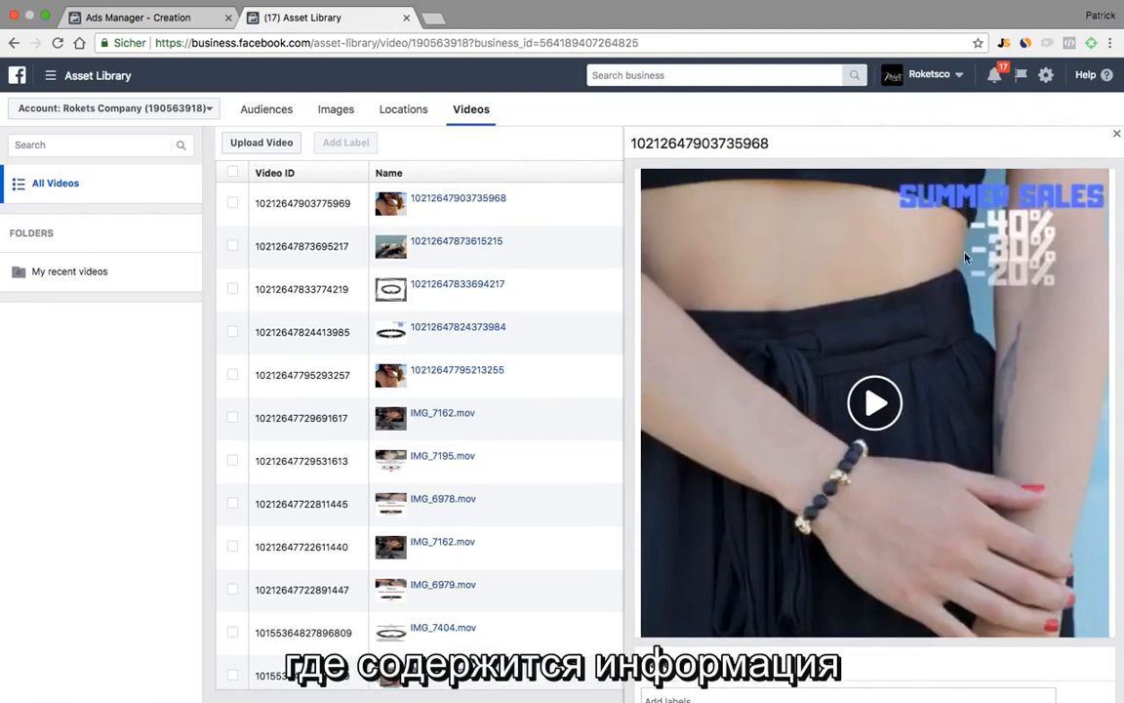
{"action": "left_click", "coordinate": [886, 406]}
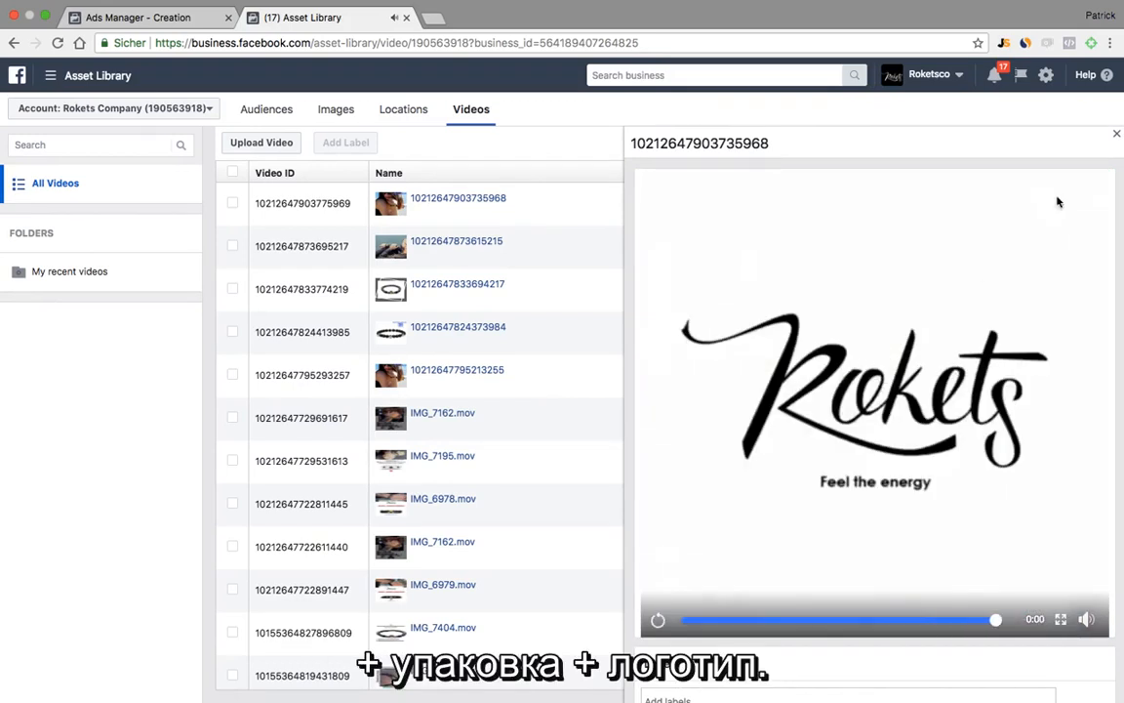
{"action": "left_click", "coordinate": [1116, 136]}
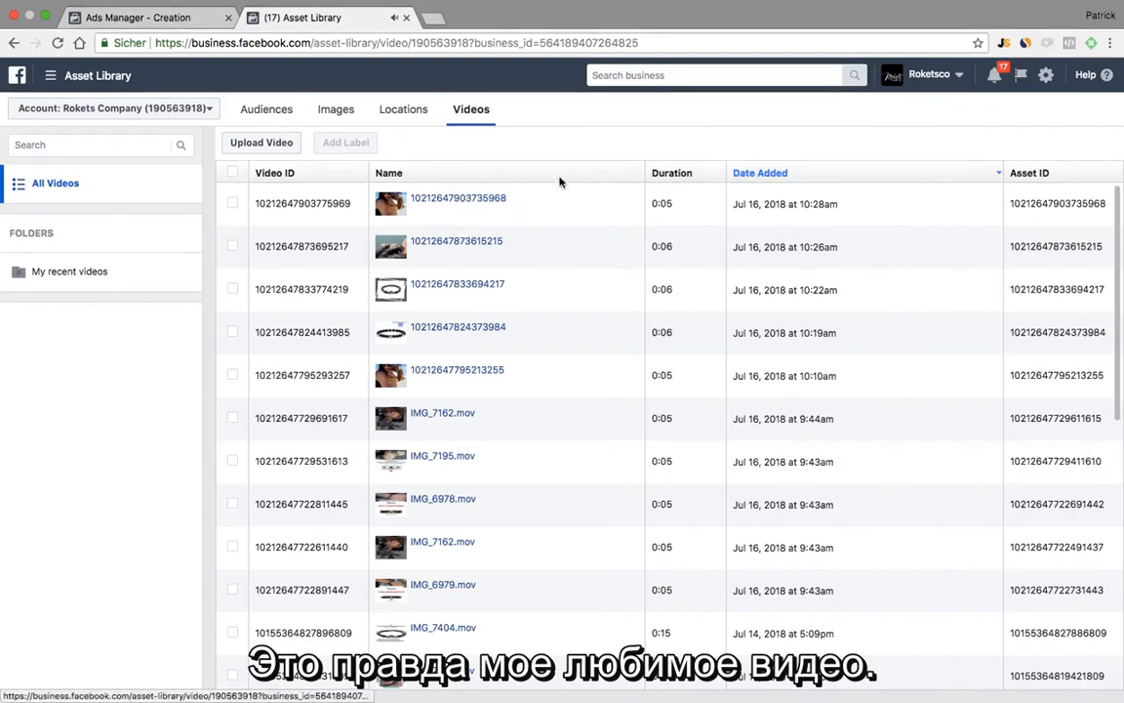